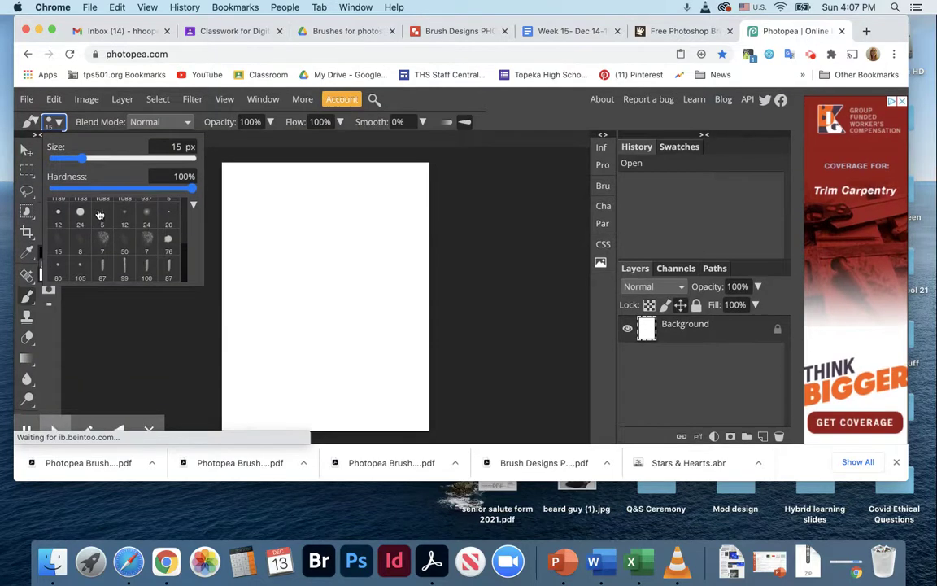
- Choose the 24 px hard round brush preset and enlarge it to 264 px
{"action": "scroll", "coordinate": [87, 222], "scroll_direction": "up", "scroll_amount": 1}
{"action": "scroll", "coordinate": [87, 222], "scroll_direction": "down", "scroll_amount": 1}
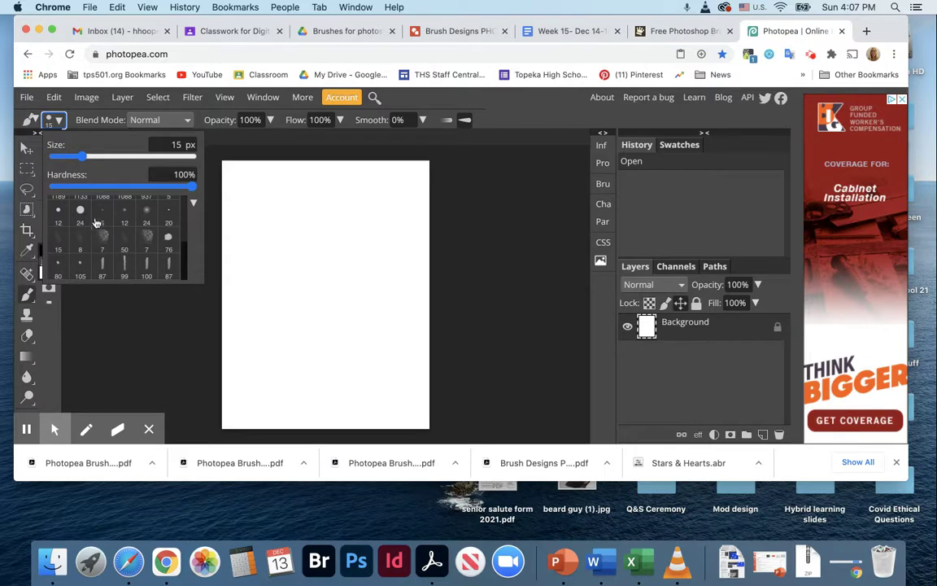
{"action": "left_click", "coordinate": [81, 212]}
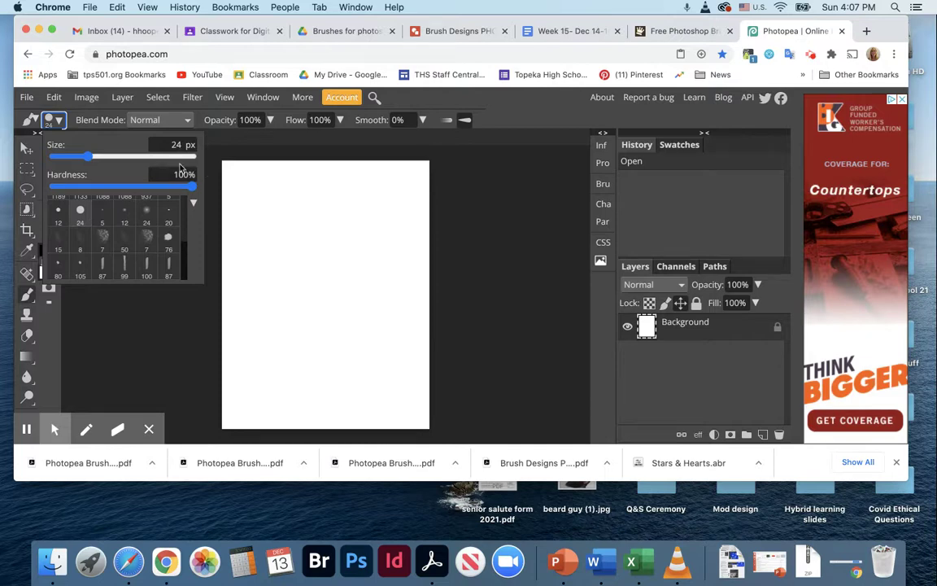
{"action": "left_click_drag", "start_coordinate": [88, 155], "coordinate": [142, 167]}
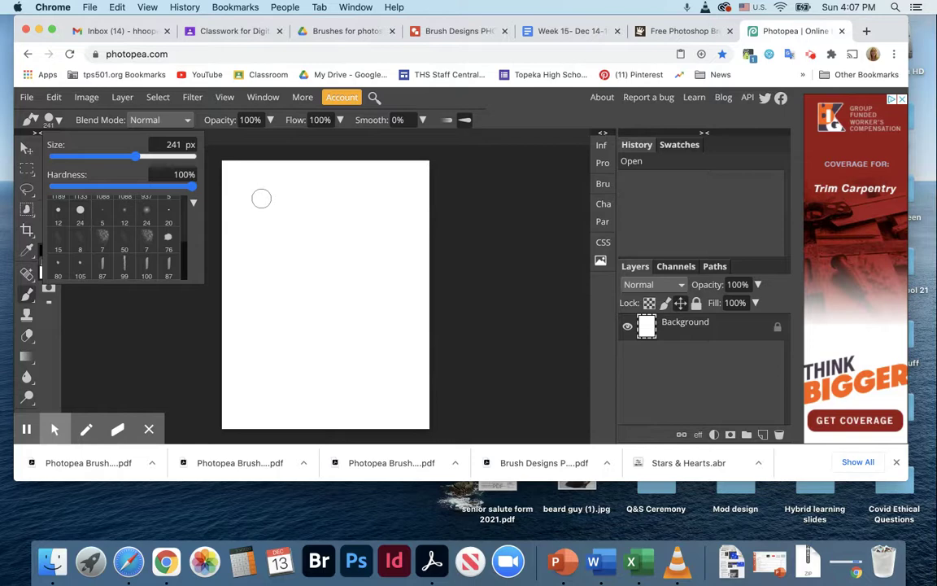
{"action": "left_click_drag", "start_coordinate": [135, 157], "coordinate": [140, 160]}
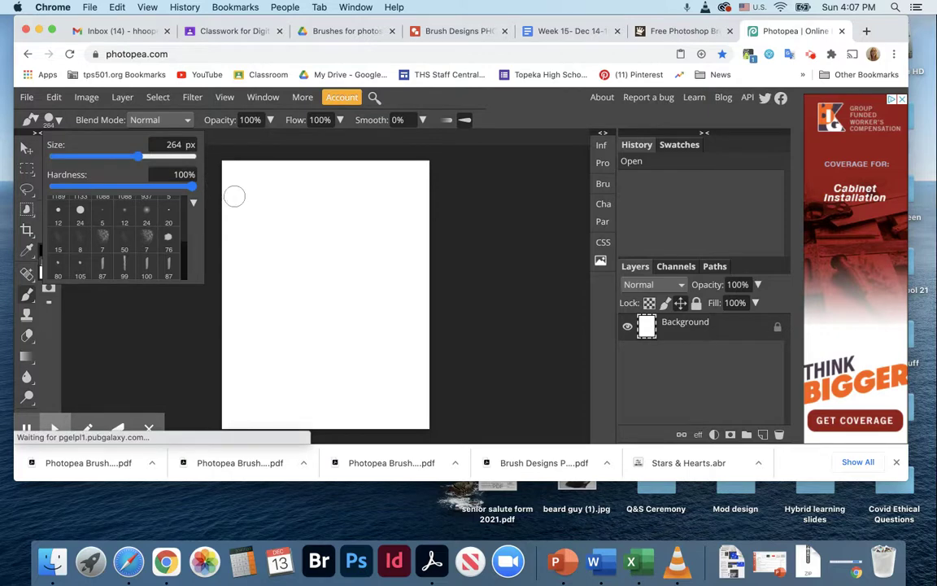
- Stamp three black dots diagonally down the canvas, and undo a curved test stroke below them
{"action": "left_click", "coordinate": [254, 194]}
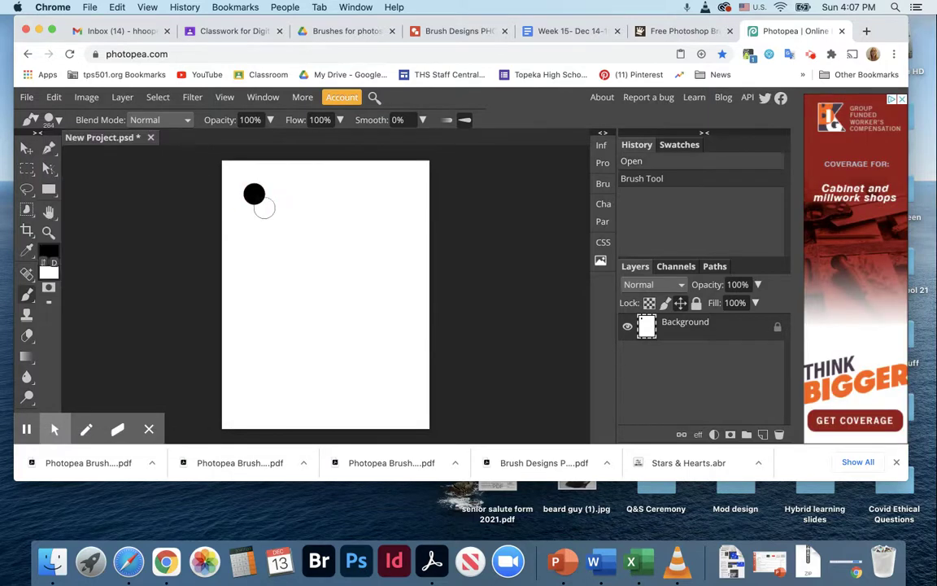
{"action": "left_click", "coordinate": [284, 236]}
{"action": "left_click", "coordinate": [312, 287]}
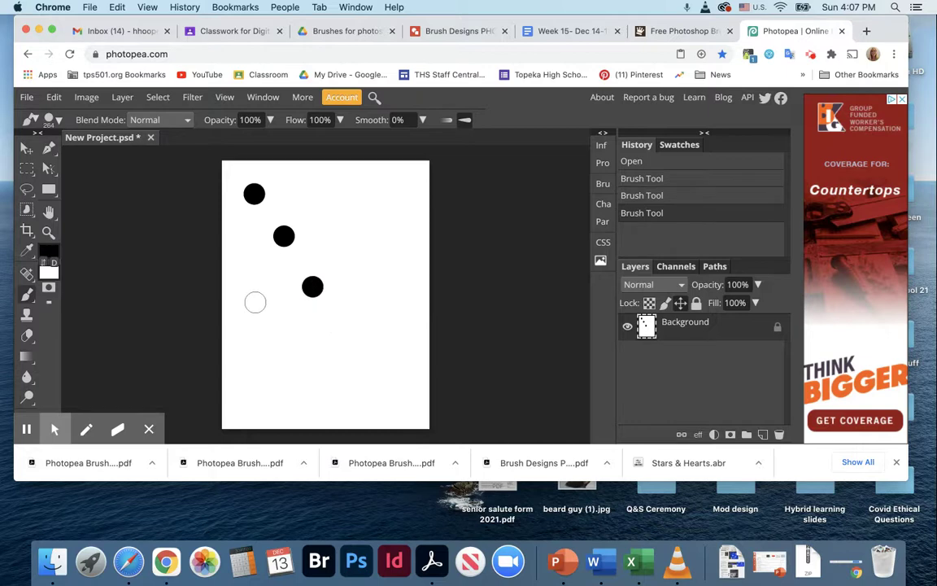
{"action": "mouse_move", "coordinate": [255, 312]}
{"action": "left_mouse_down"}
{"action": "mouse_move", "coordinate": [284, 349]}
{"action": "mouse_move", "coordinate": [320, 354]}
{"action": "left_mouse_up"}
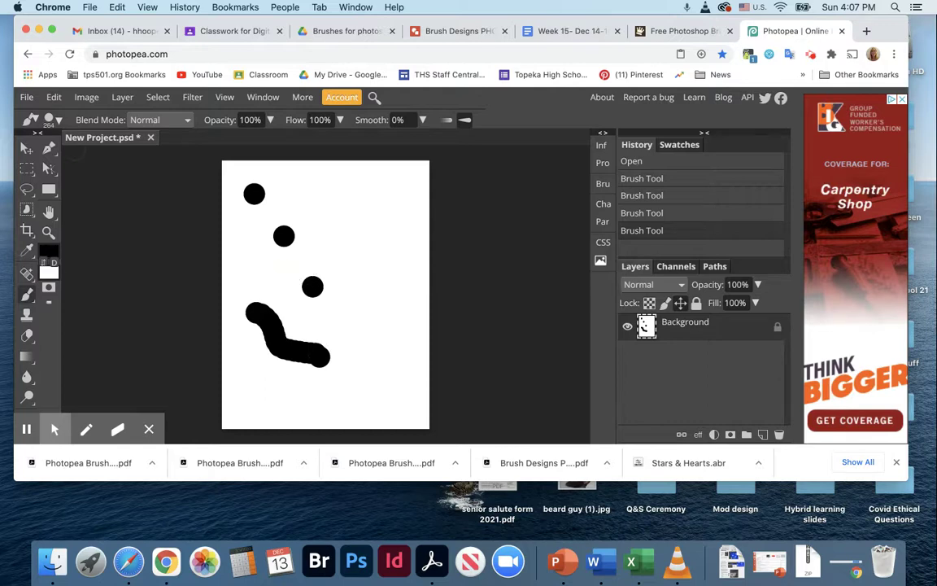
{"action": "key", "text": "super+z"}
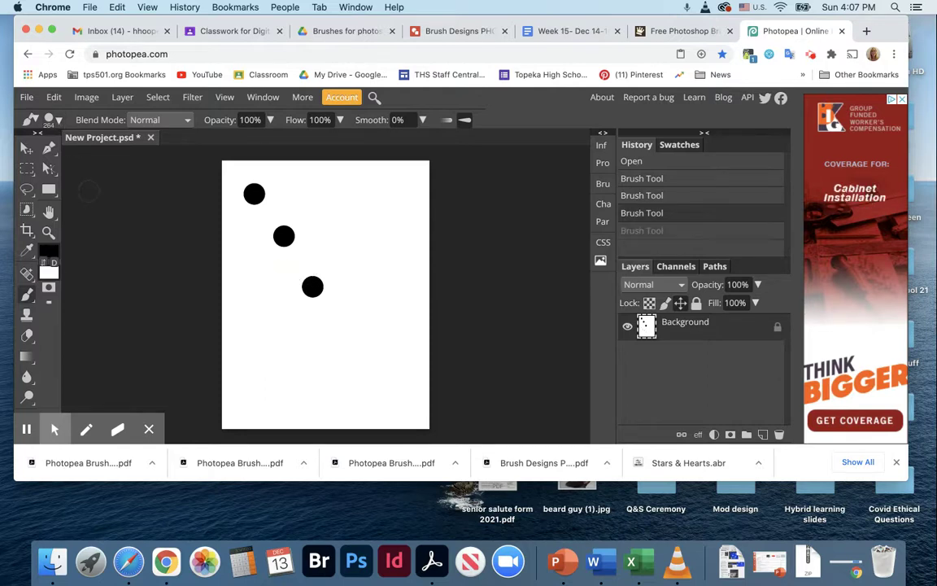
- Lower the brush hardness to 47% and stamp two soft black dots beside the hard ones
{"action": "left_click", "coordinate": [57, 121]}
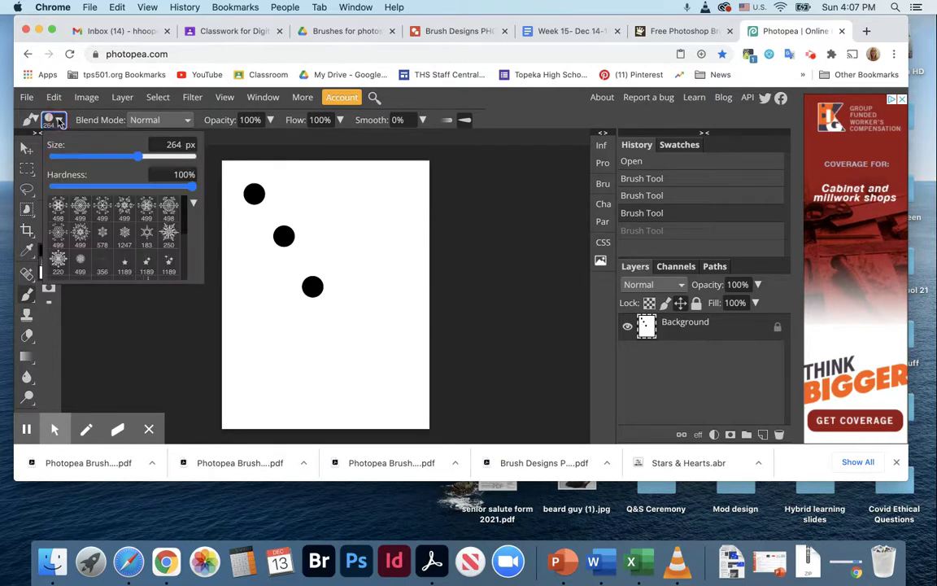
{"action": "left_click_drag", "start_coordinate": [192, 186], "coordinate": [120, 186]}
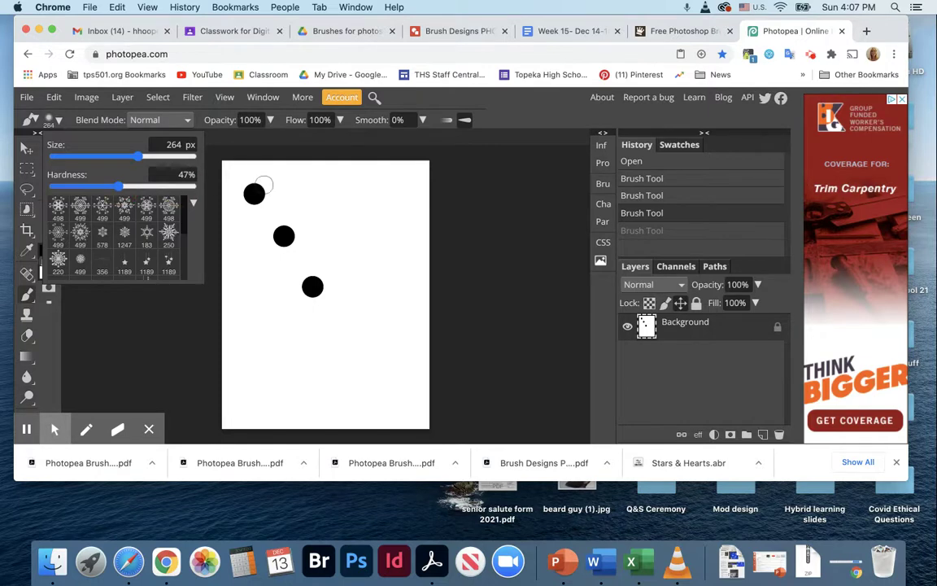
{"action": "left_click", "coordinate": [296, 193]}
{"action": "left_click", "coordinate": [315, 227]}
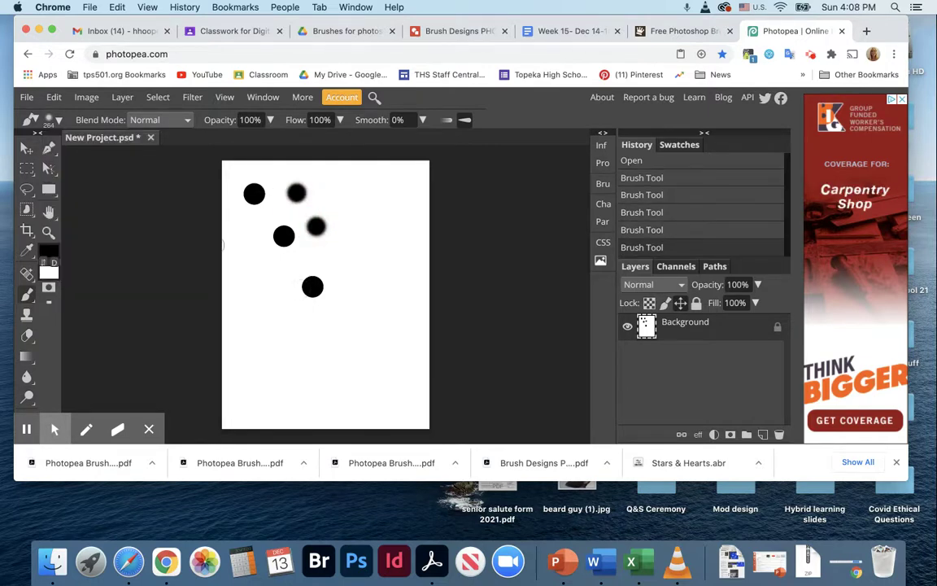
- Set the foreground colour to red, hex e53939
{"action": "left_click", "coordinate": [49, 255]}
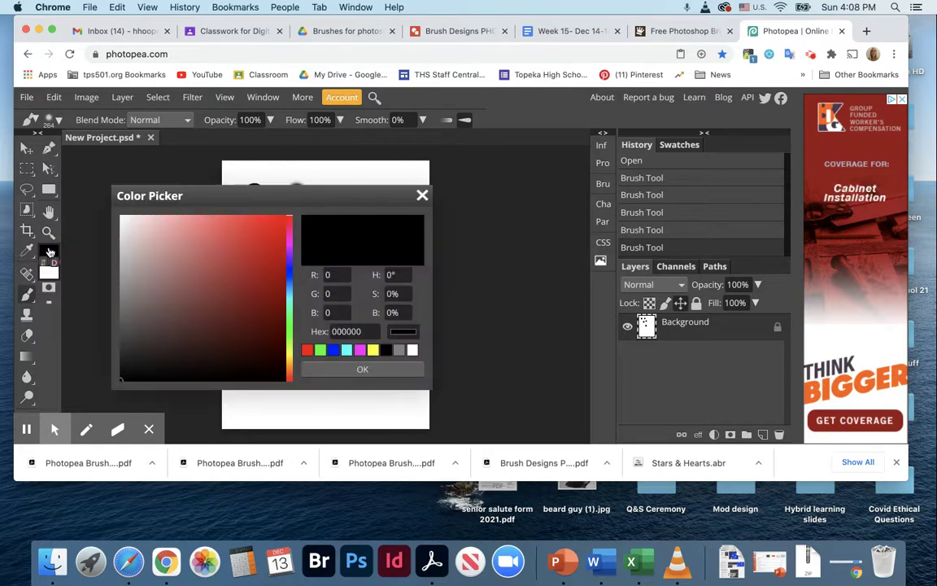
{"action": "left_click", "coordinate": [244, 232]}
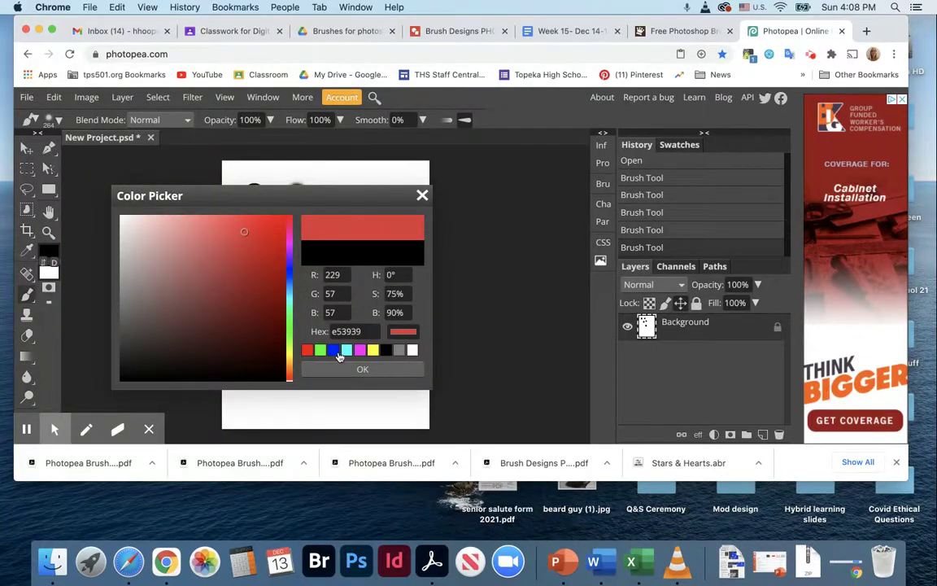
{"action": "left_click", "coordinate": [361, 369]}
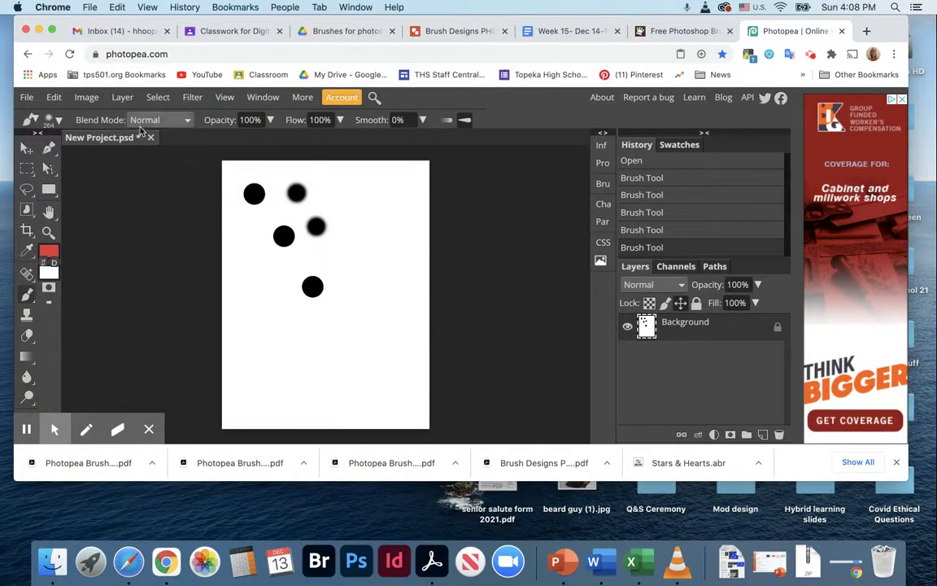
- Set the brush hardness to 100% and stamp five red dots around the black ones
{"action": "left_click", "coordinate": [52, 119]}
{"action": "left_click_drag", "start_coordinate": [122, 178], "coordinate": [192, 186]}
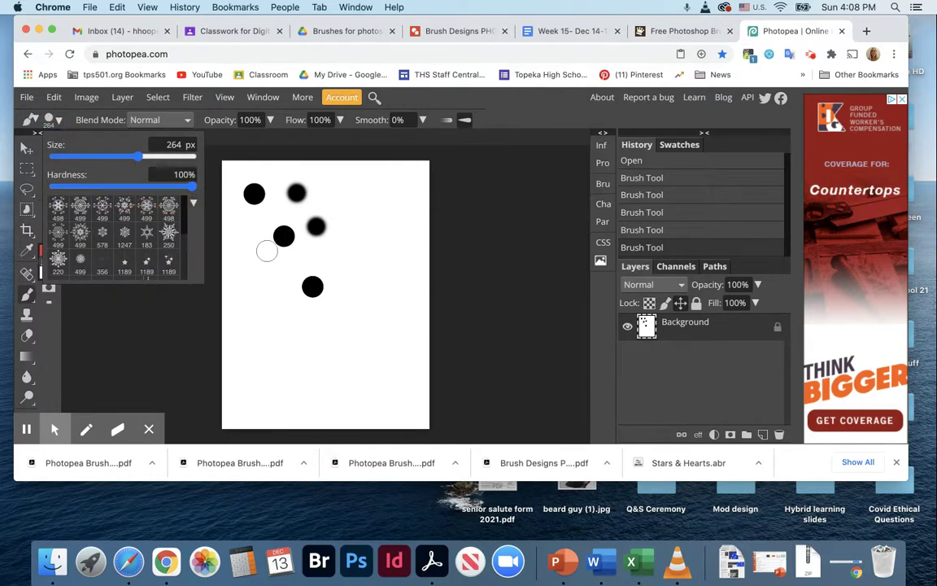
{"action": "left_click", "coordinate": [301, 272]}
{"action": "left_click", "coordinate": [277, 249]}
{"action": "left_click", "coordinate": [258, 227]}
{"action": "left_click", "coordinate": [242, 215]}
{"action": "left_click", "coordinate": [269, 278]}
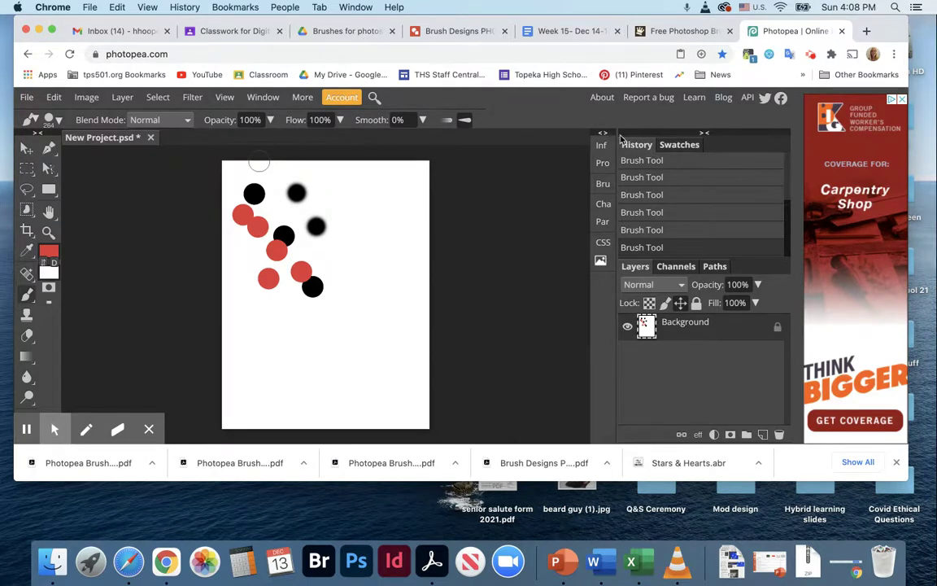
- Revert the document to its Open history state to clear all painted dots
{"action": "scroll", "coordinate": [640, 167], "scroll_direction": "up", "scroll_amount": 1}
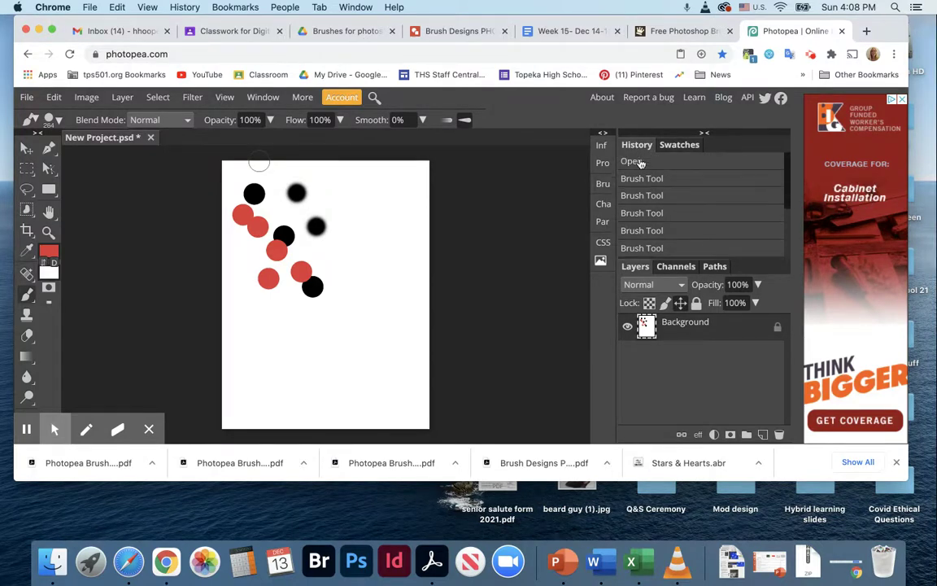
{"action": "left_click", "coordinate": [640, 162]}
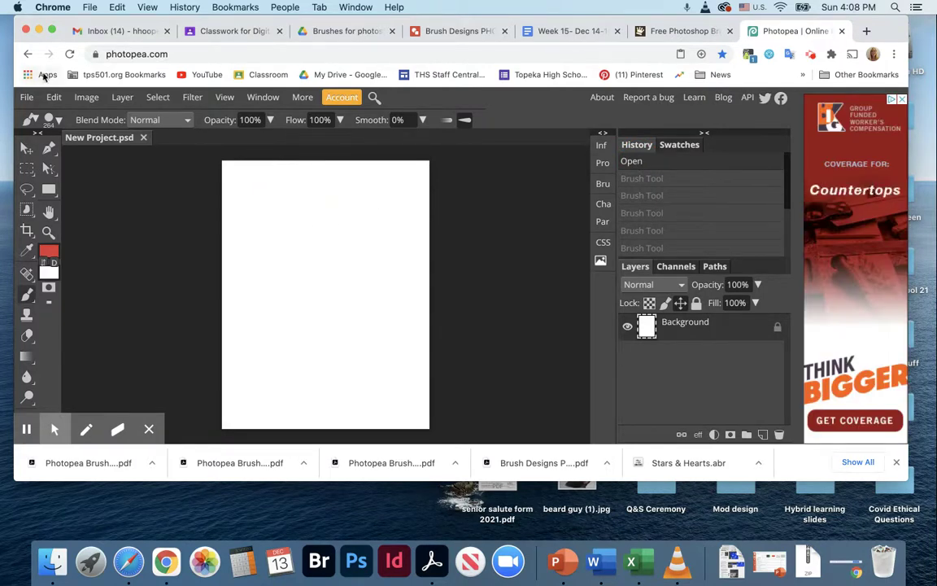
- Stamp two red snowflakes side by side in the upper part of the canvas, using two different 499 px snowflake brushes
{"action": "left_click", "coordinate": [57, 121]}
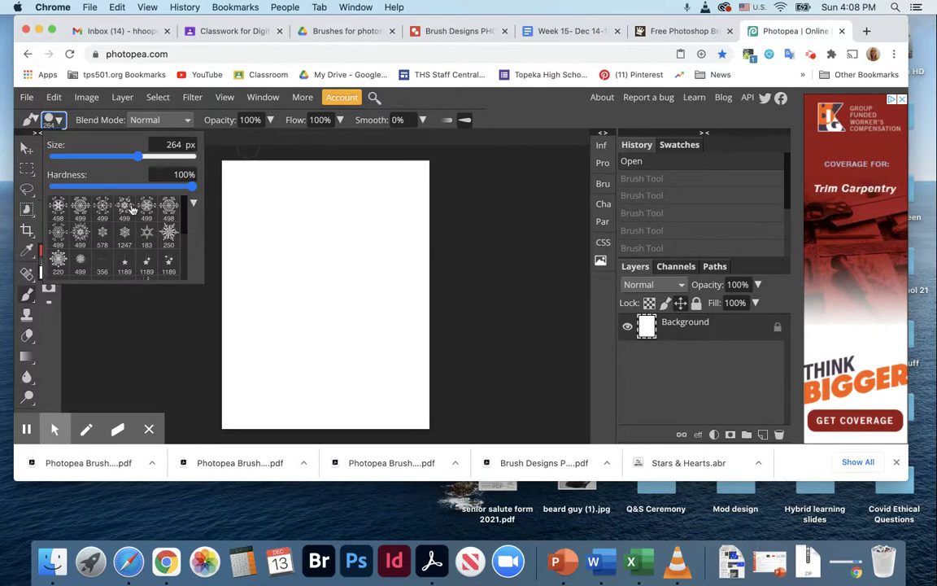
{"action": "left_click", "coordinate": [79, 218]}
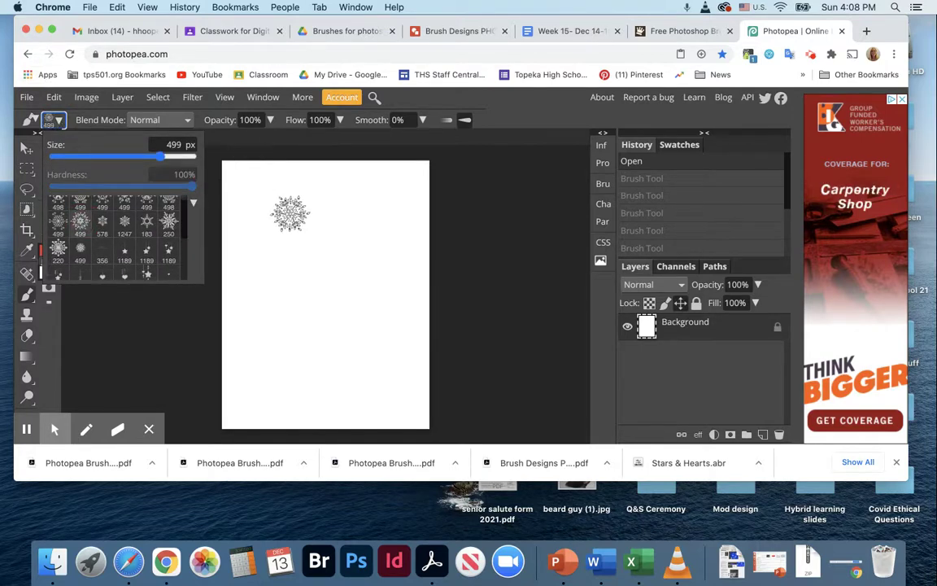
{"action": "left_click", "coordinate": [271, 211]}
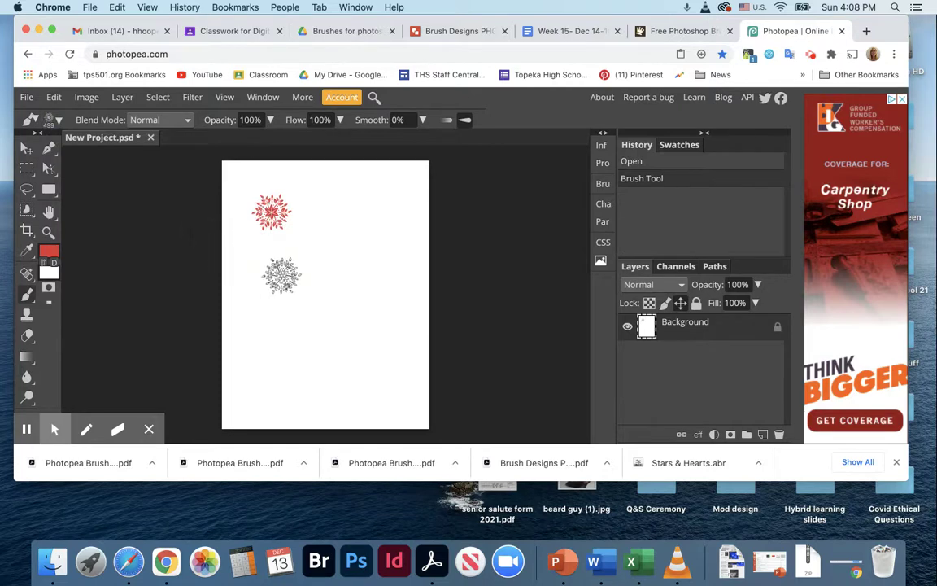
{"action": "left_click", "coordinate": [54, 120]}
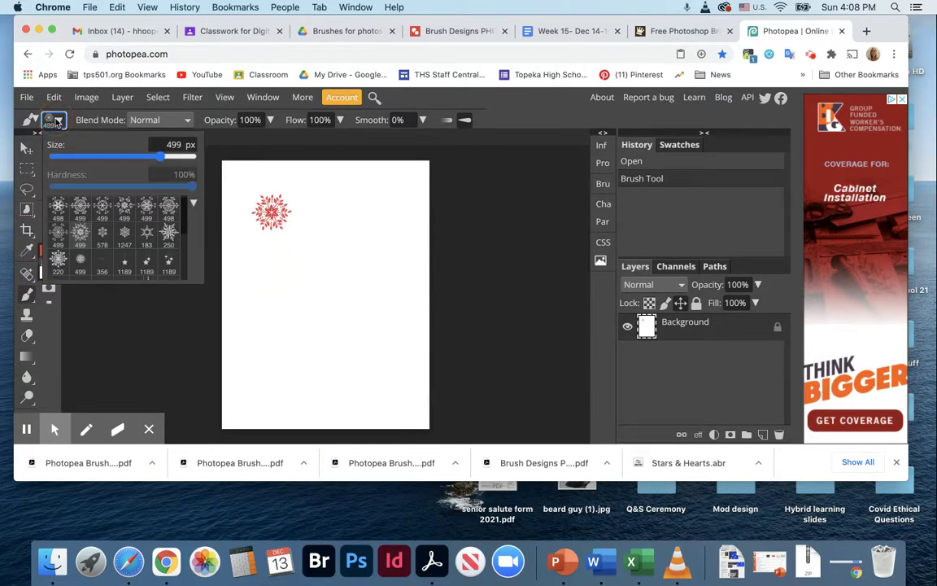
{"action": "left_click", "coordinate": [123, 208]}
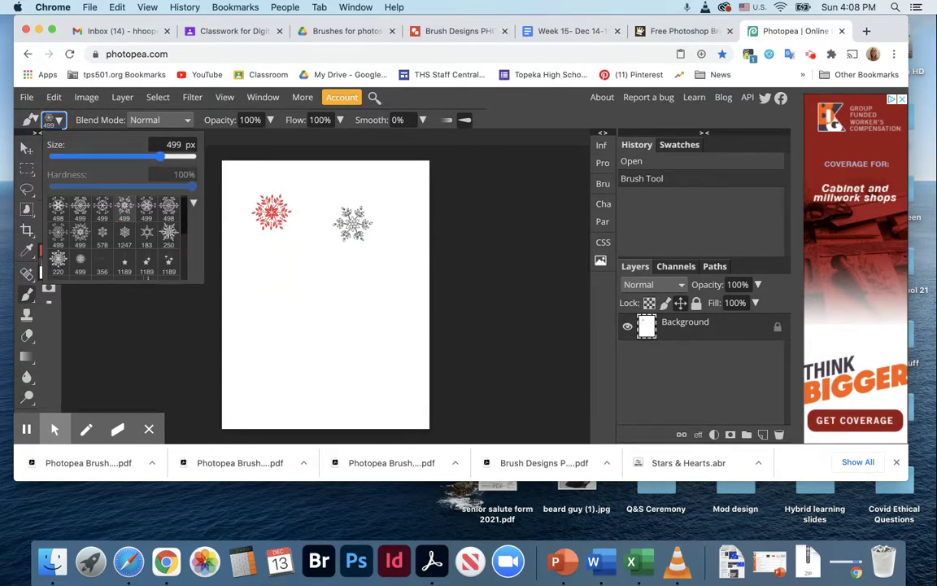
{"action": "left_click", "coordinate": [353, 222]}
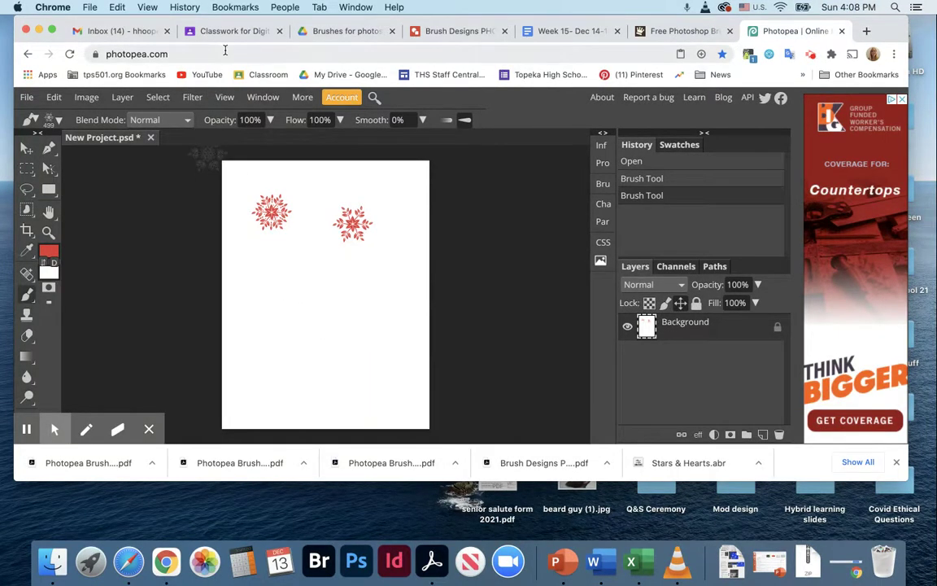
- Check the Google Classroom classwork page, and open the Brushes for photoshop/ photopea folder within Digital Photos to use in Google Drive
{"action": "left_click", "coordinate": [242, 31]}
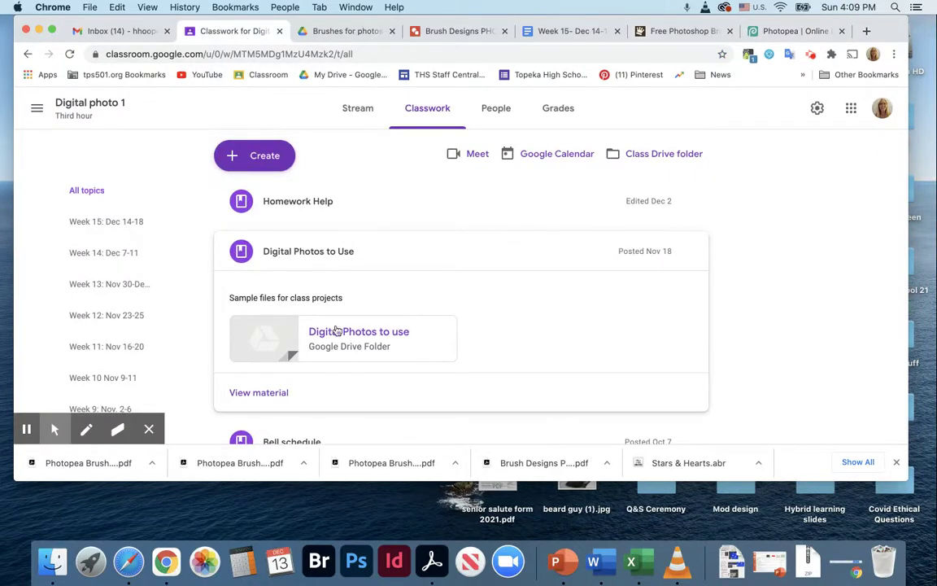
{"action": "left_click", "coordinate": [341, 31]}
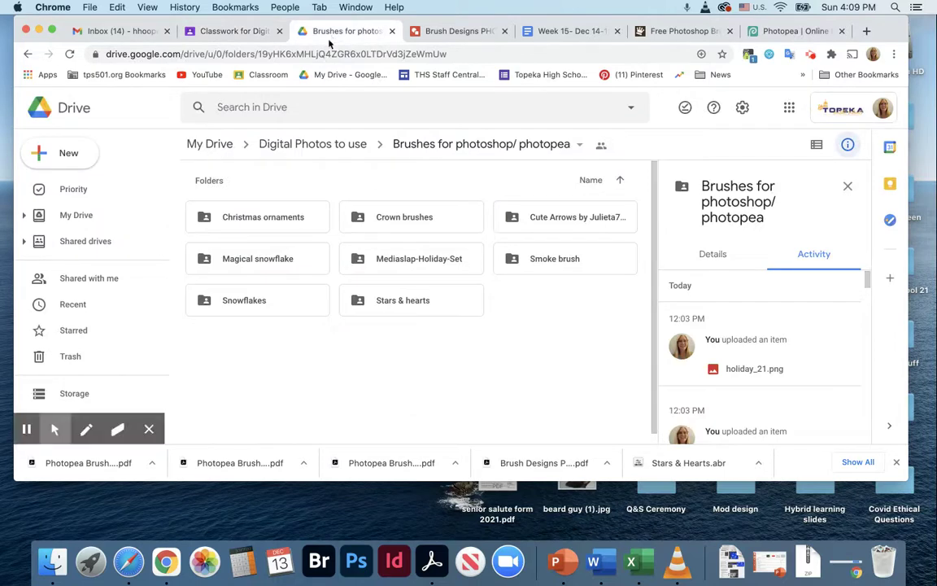
{"action": "left_click", "coordinate": [293, 144]}
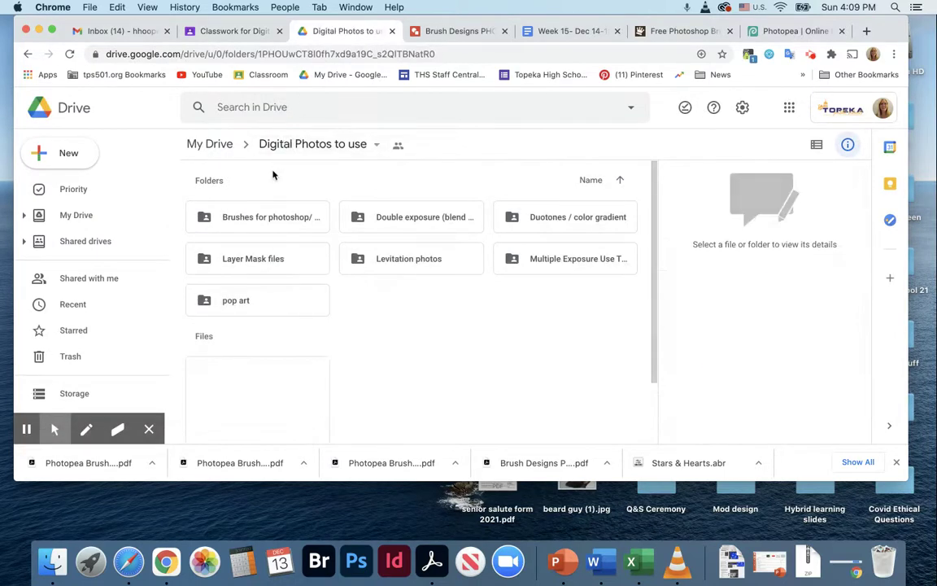
{"action": "double_click", "coordinate": [275, 218]}
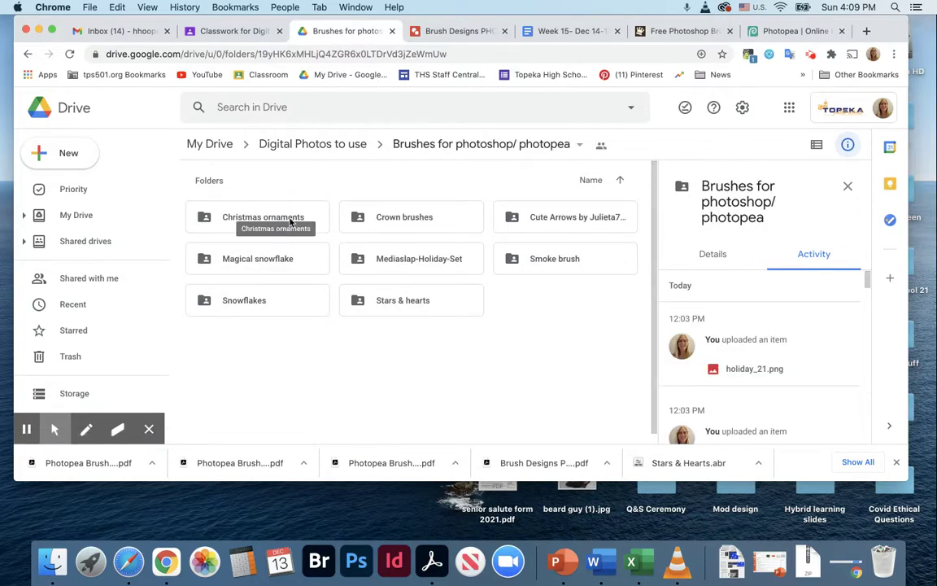
- Inspect the Christmas ornaments folder and its preview image, and return to the brushes folder
{"action": "double_click", "coordinate": [281, 220]}
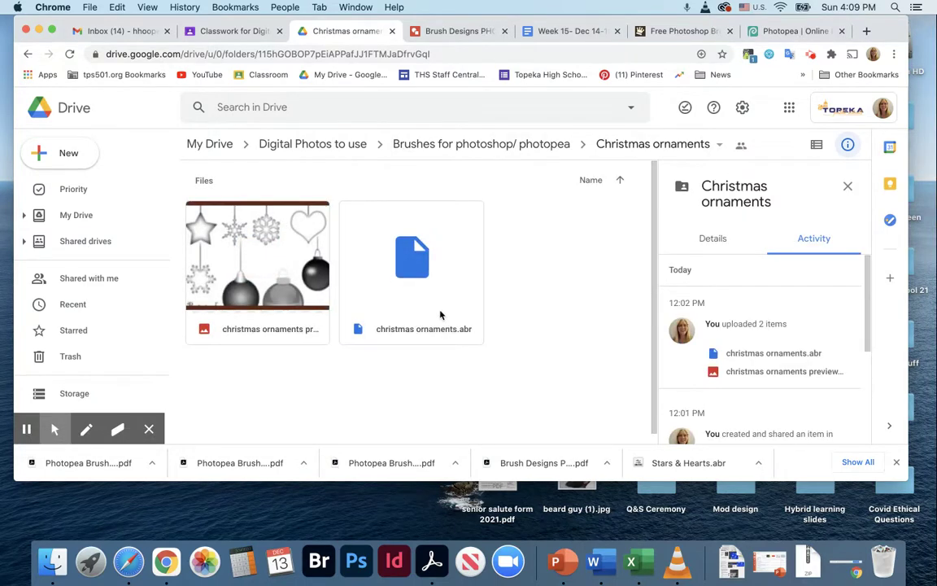
{"action": "left_click", "coordinate": [301, 287]}
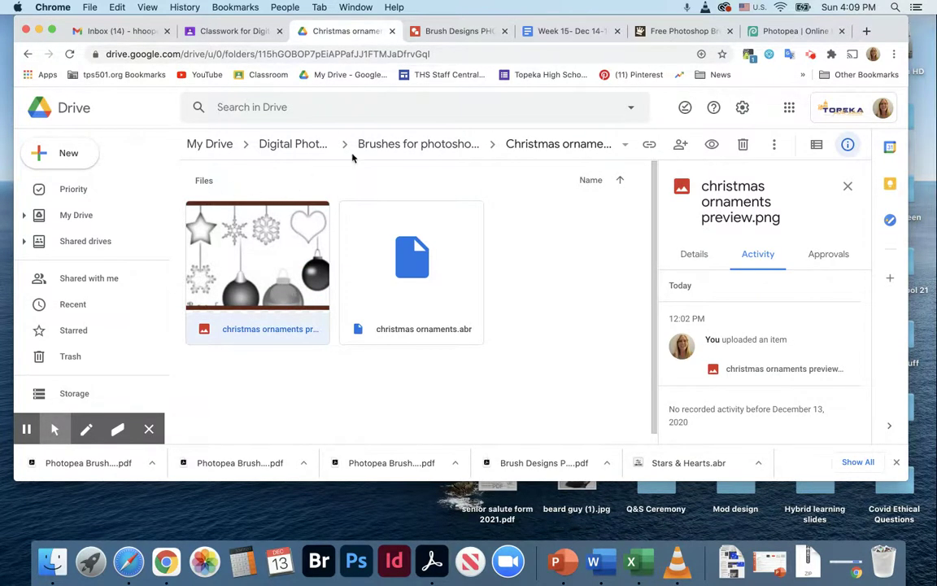
{"action": "left_click", "coordinate": [465, 141]}
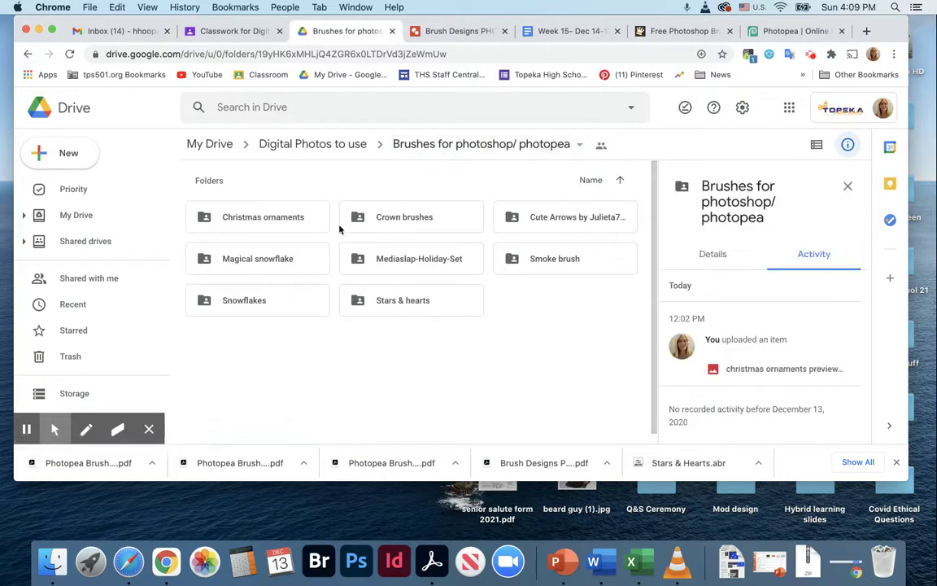
- Open the Magical snowflake folder and preview the magical snowflake.png image
{"action": "left_click", "coordinate": [286, 258]}
{"action": "double_click", "coordinate": [286, 258]}
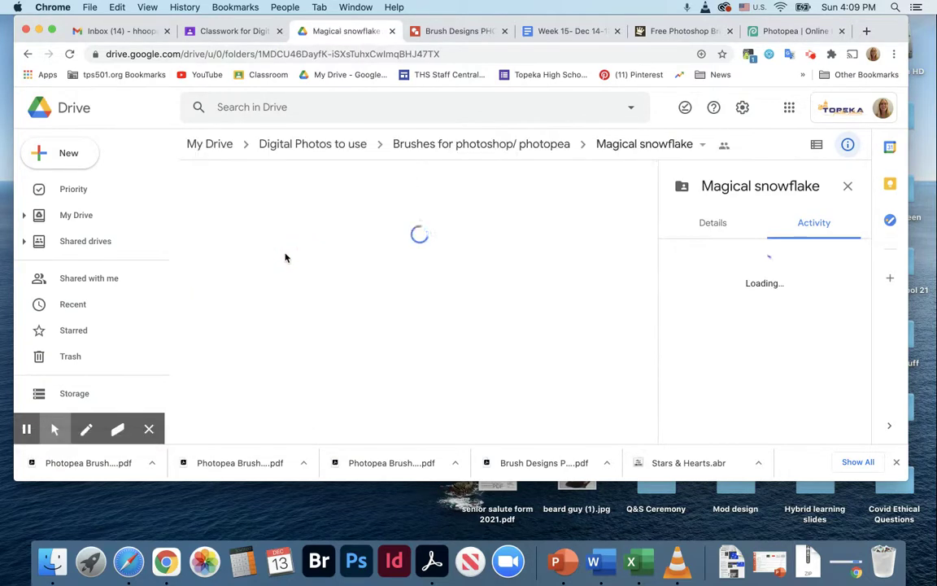
{"action": "double_click", "coordinate": [271, 259]}
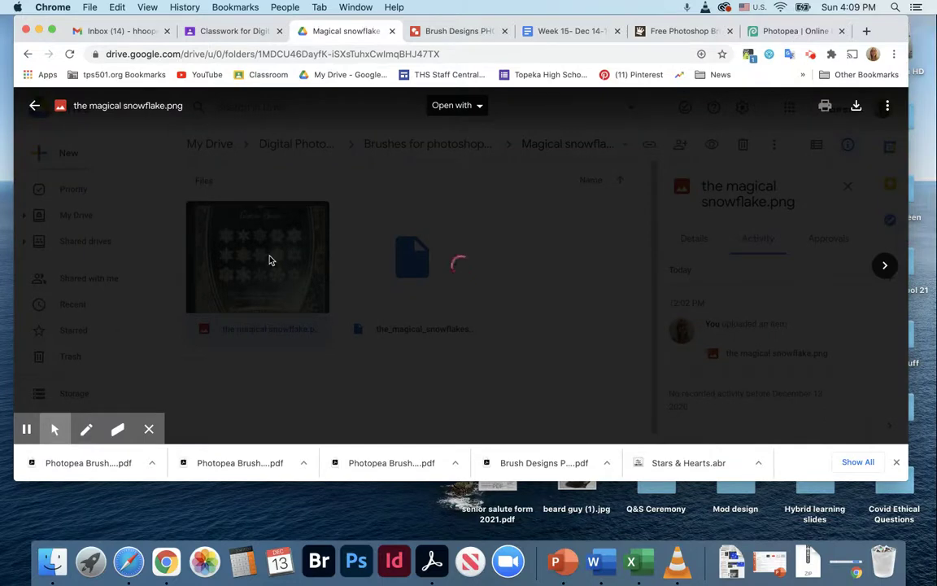
{"action": "left_click", "coordinate": [32, 109]}
- Go back to the brushes folder and open the Mediaslap-Holiday-Set folder
{"action": "left_click", "coordinate": [382, 143]}
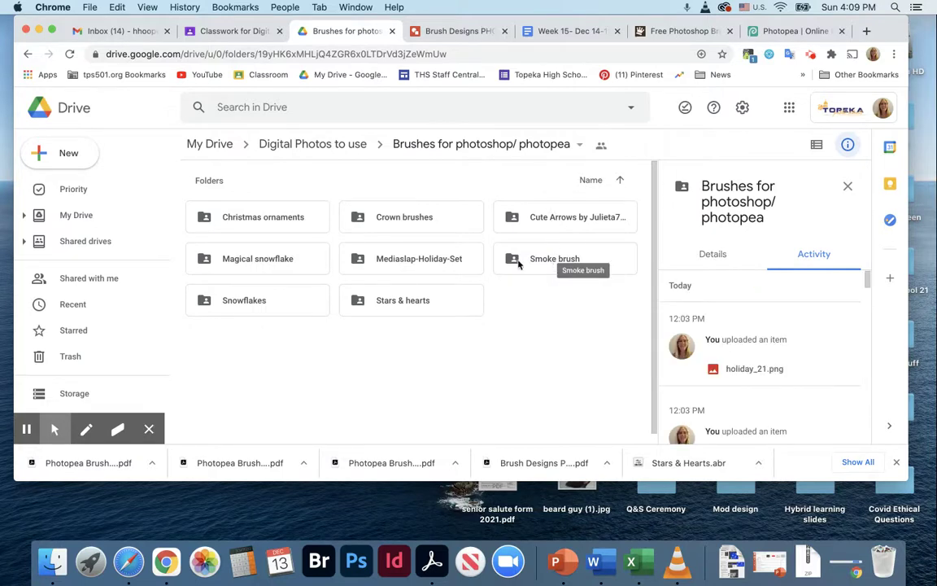
{"action": "double_click", "coordinate": [417, 259]}
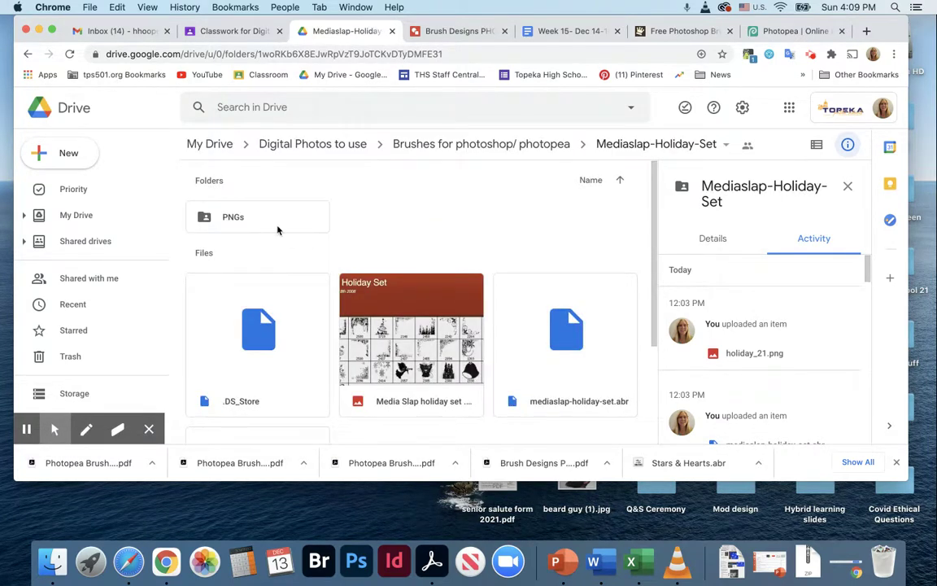
- Browse the holiday images in the Mediaslap-Holiday-Set's PNGs folder, and return to the Brushes for photoshop/ photopea folder
{"action": "double_click", "coordinate": [273, 224]}
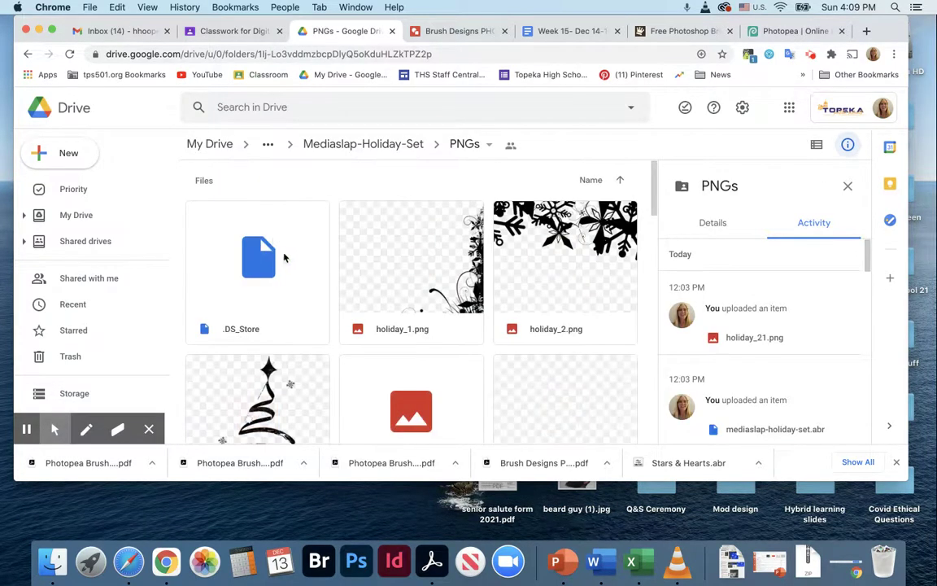
{"action": "scroll", "coordinate": [417, 274], "scroll_direction": "down", "scroll_amount": 4}
{"action": "left_click", "coordinate": [416, 275]}
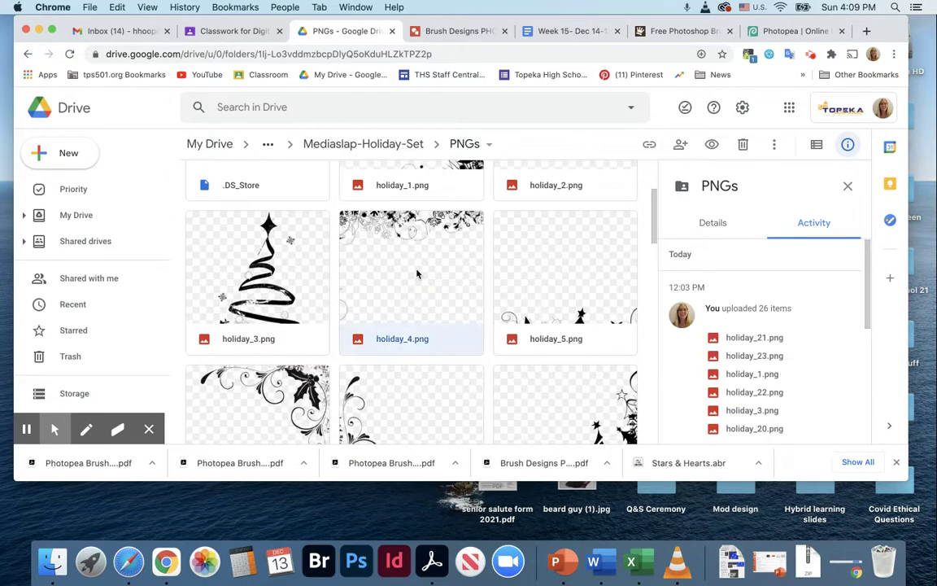
{"action": "scroll", "coordinate": [416, 274], "scroll_direction": "down", "scroll_amount": 3}
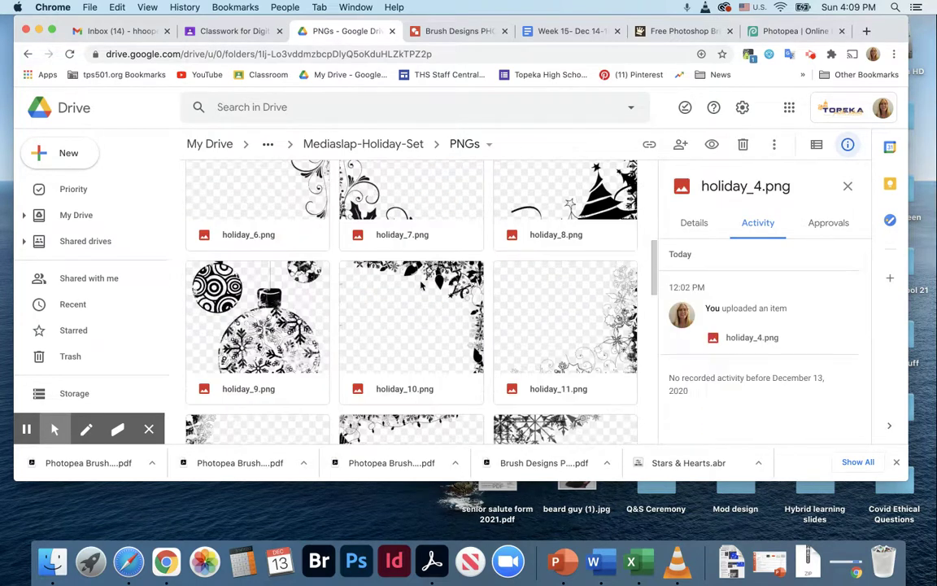
{"action": "scroll", "coordinate": [378, 288], "scroll_direction": "down", "scroll_amount": 2}
{"action": "scroll", "coordinate": [421, 327], "scroll_direction": "up", "scroll_amount": 3}
{"action": "scroll", "coordinate": [420, 326], "scroll_direction": "up", "scroll_amount": 5}
{"action": "left_click", "coordinate": [387, 144]}
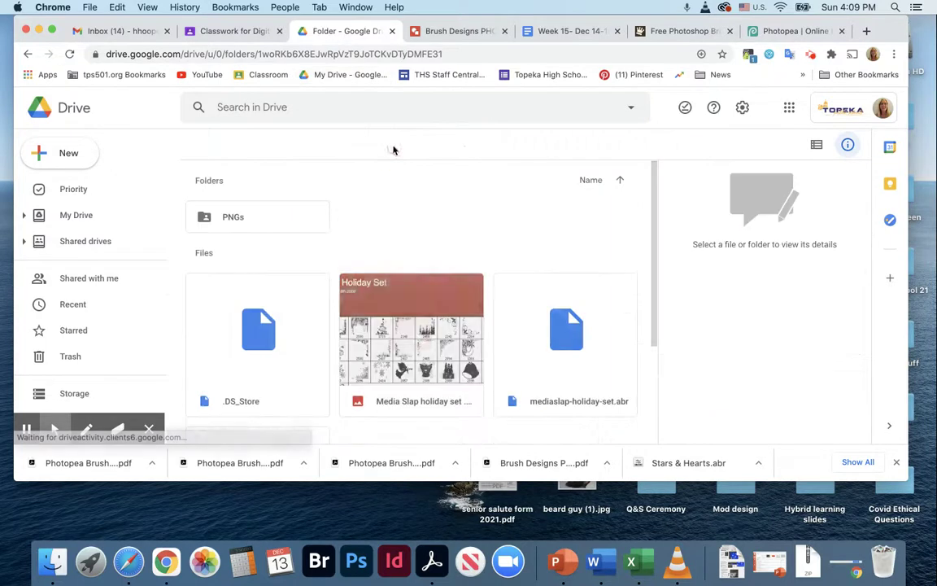
{"action": "scroll", "coordinate": [399, 290], "scroll_direction": "down", "scroll_amount": 2}
{"action": "scroll", "coordinate": [399, 290], "scroll_direction": "up", "scroll_amount": 1}
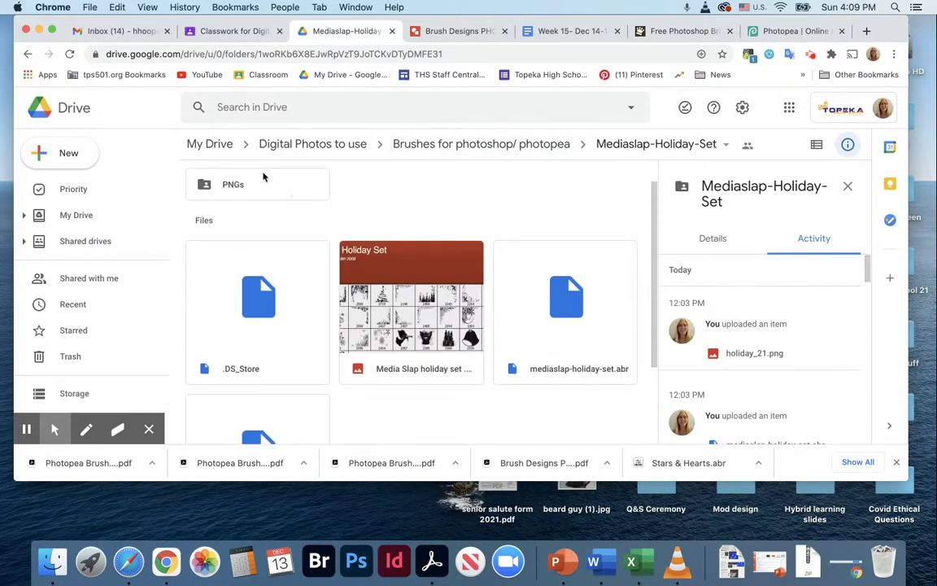
{"action": "left_click", "coordinate": [399, 144]}
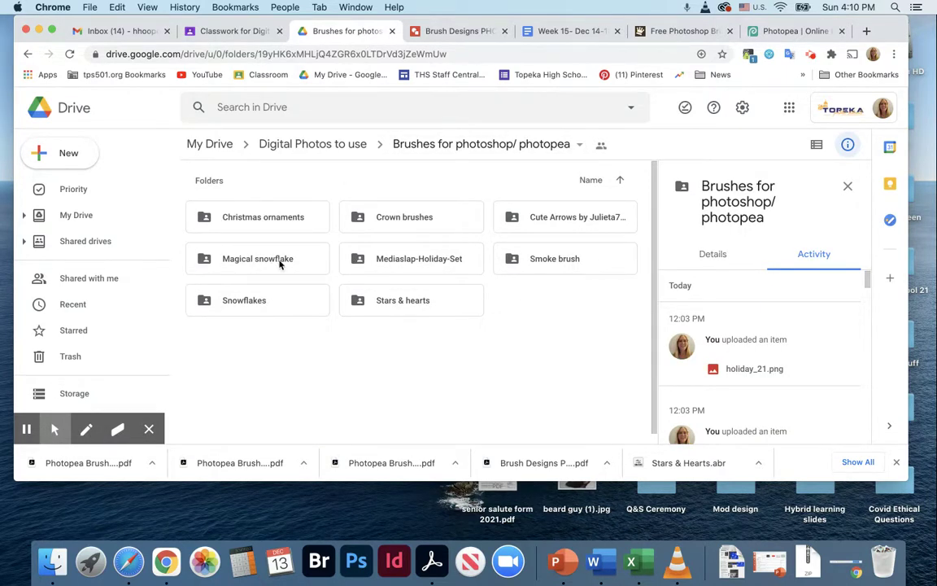
- Open the Stars & hearts folder, and briefly check the Digital Photos to Use material on the Classroom classwork page
{"action": "double_click", "coordinate": [379, 304]}
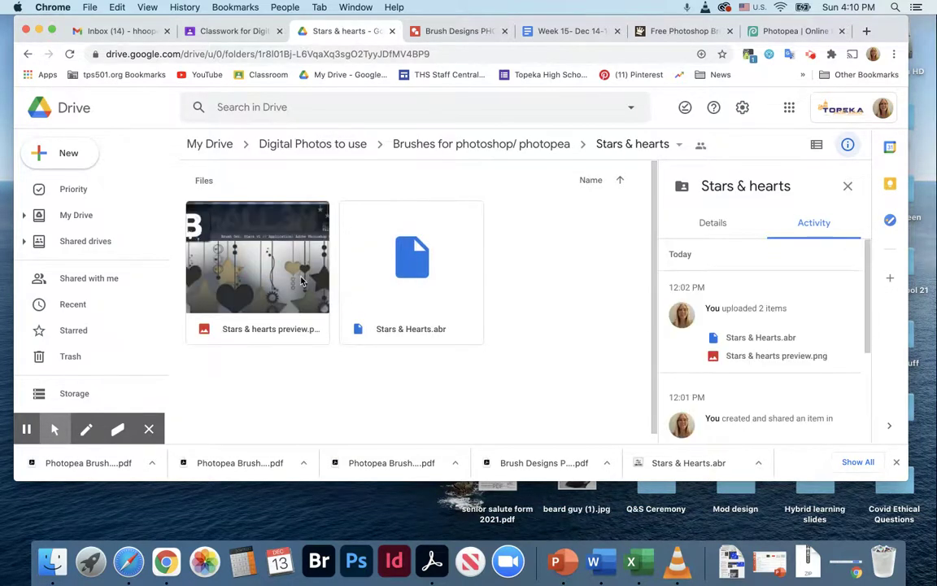
{"action": "left_click", "coordinate": [249, 35]}
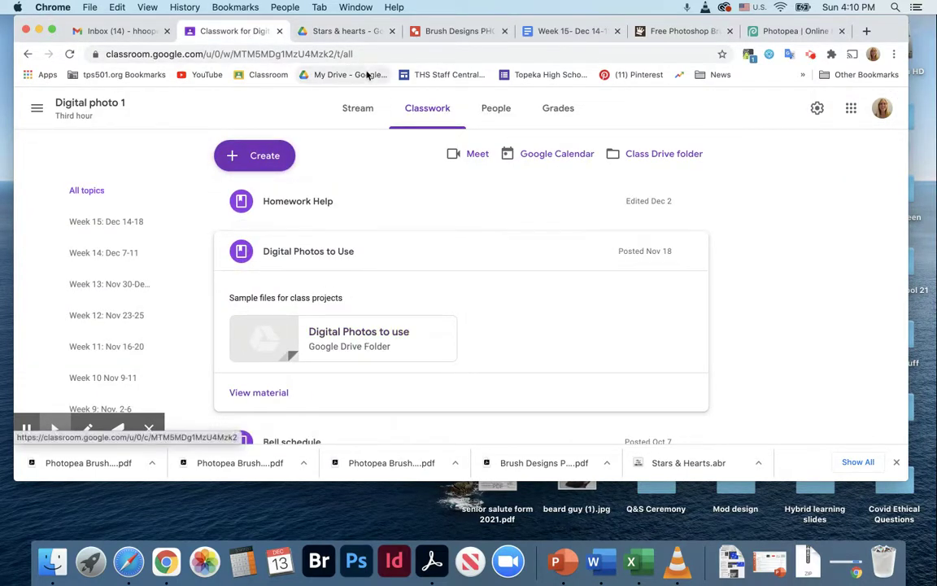
{"action": "left_click", "coordinate": [349, 30]}
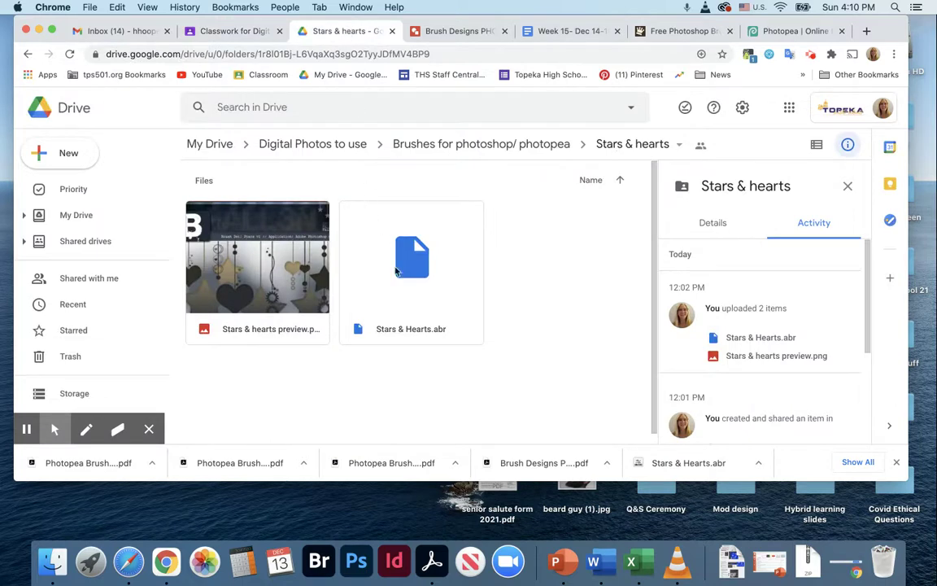
- Download the Stars & Hearts.abr brush file, and return to the Brushes for photoshop/ photopea folder
{"action": "double_click", "coordinate": [406, 271]}
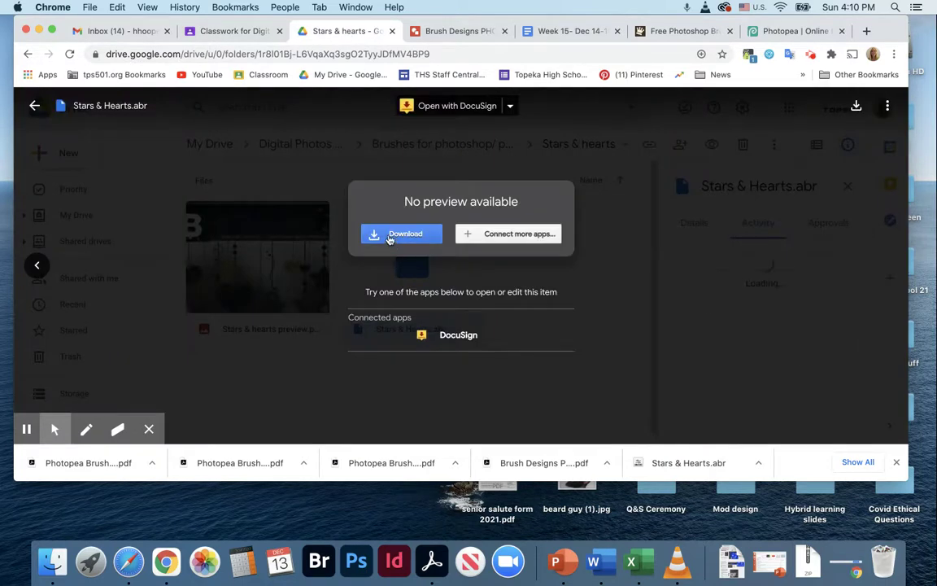
{"action": "left_click", "coordinate": [393, 236]}
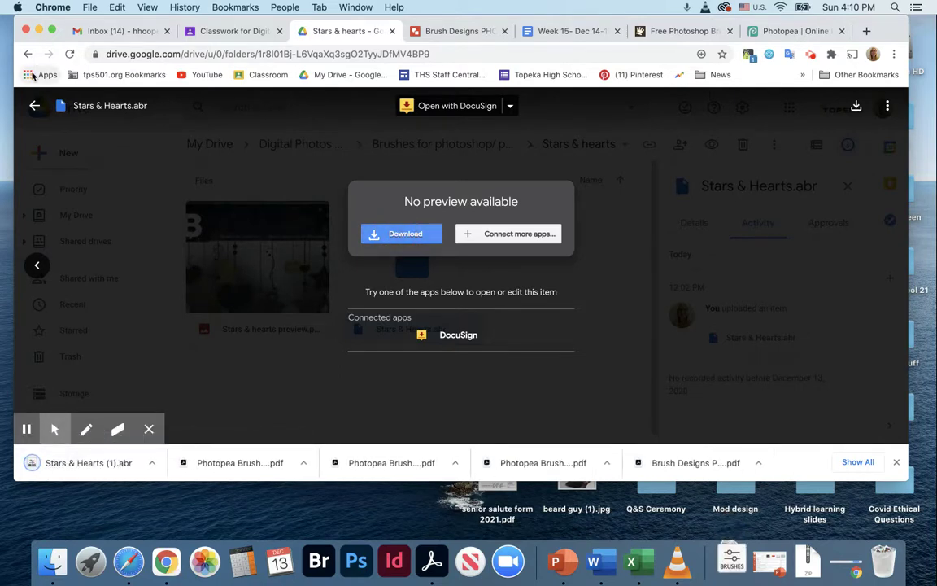
{"action": "left_click", "coordinate": [34, 105]}
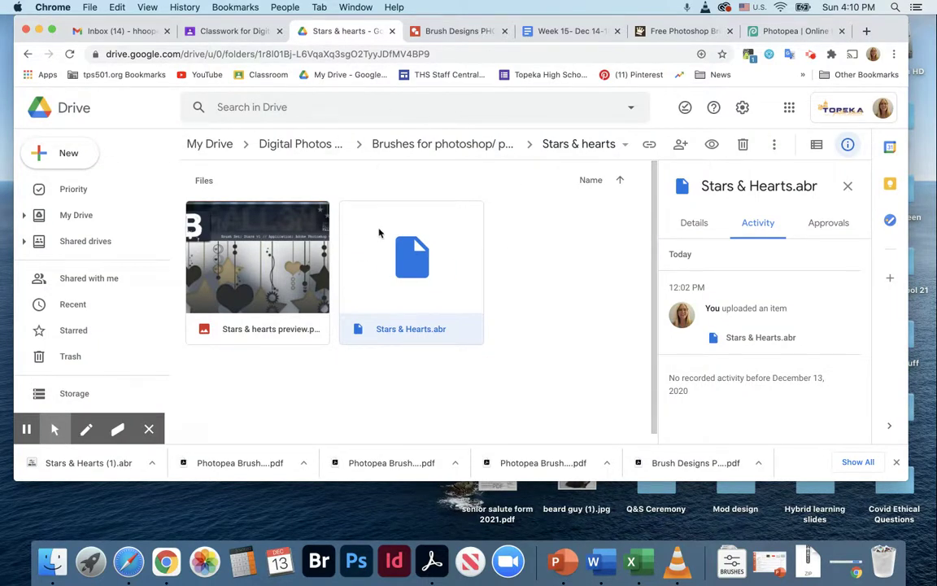
{"action": "left_click", "coordinate": [395, 145]}
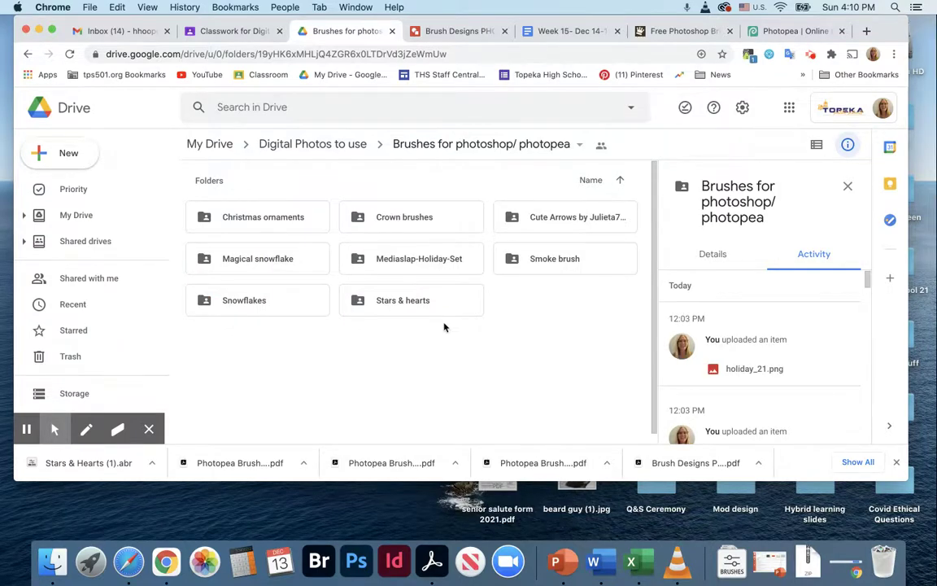
- Switch to the BrushKing website and look over its featured brush packs and brush categories
{"action": "left_click", "coordinate": [667, 33]}
{"action": "scroll", "coordinate": [285, 203], "scroll_direction": "up", "scroll_amount": 10}
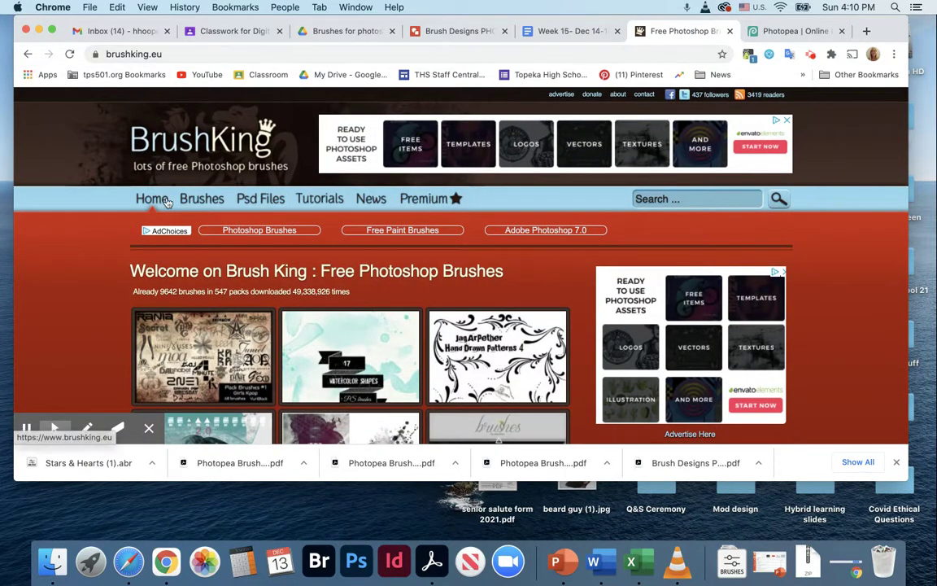
{"action": "scroll", "coordinate": [167, 203], "scroll_direction": "down", "scroll_amount": 3}
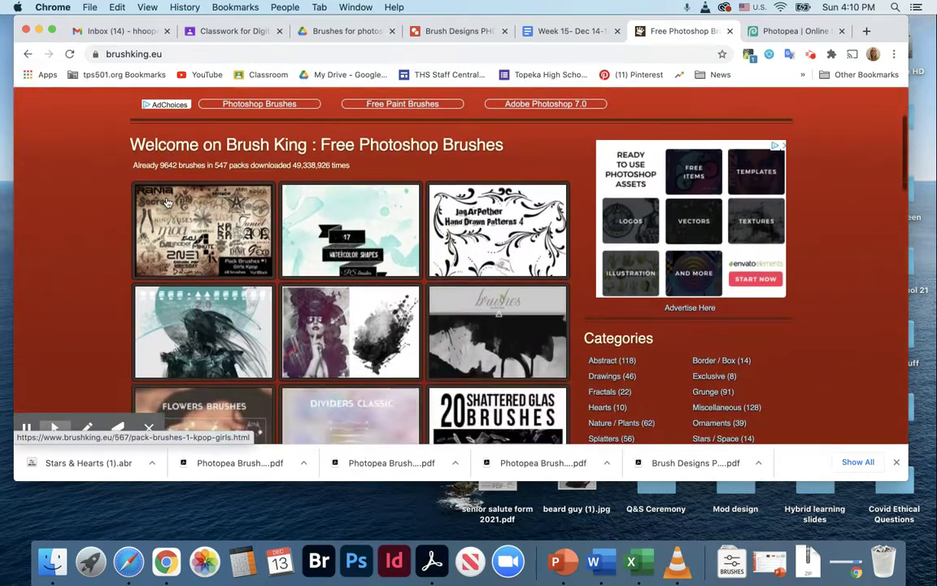
{"action": "scroll", "coordinate": [171, 202], "scroll_direction": "up", "scroll_amount": 3}
{"action": "mouse_move", "coordinate": [209, 204]}
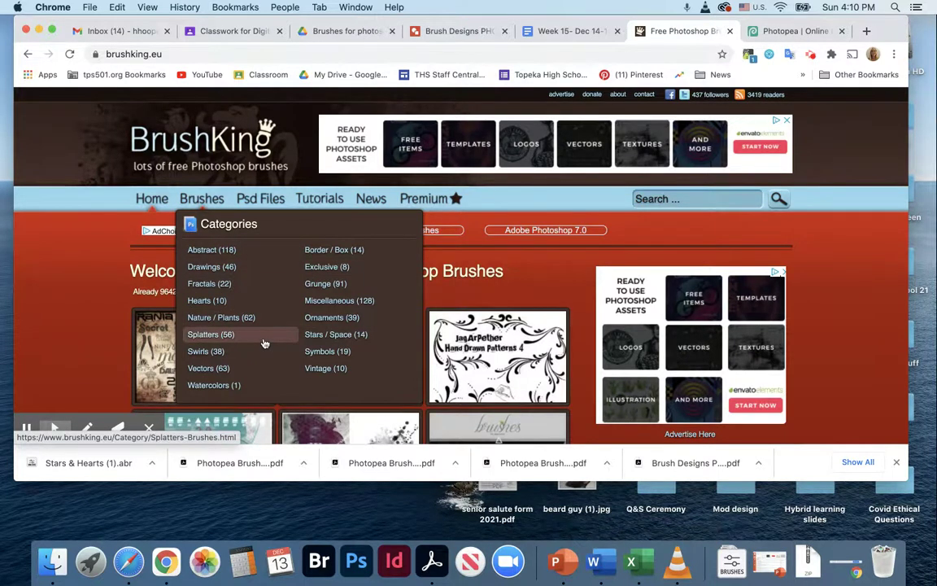
{"action": "scroll", "coordinate": [86, 352], "scroll_direction": "down", "scroll_amount": 5}
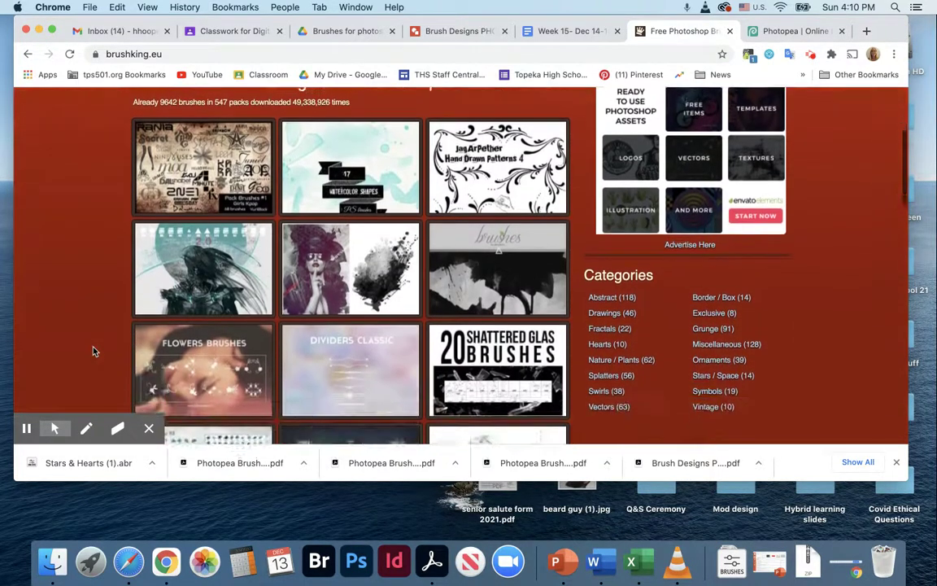
- Open the Dividers Classic brush pack on BrushKing and download it
{"action": "left_click", "coordinate": [330, 358]}
{"action": "scroll", "coordinate": [335, 341], "scroll_direction": "down", "scroll_amount": 5}
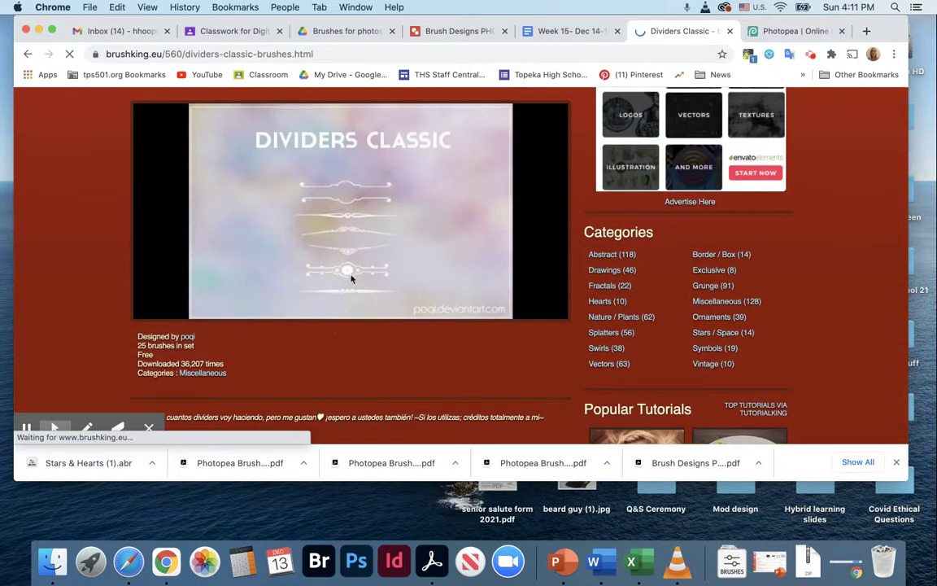
{"action": "scroll", "coordinate": [343, 299], "scroll_direction": "up", "scroll_amount": 3}
{"action": "left_click", "coordinate": [530, 177]}
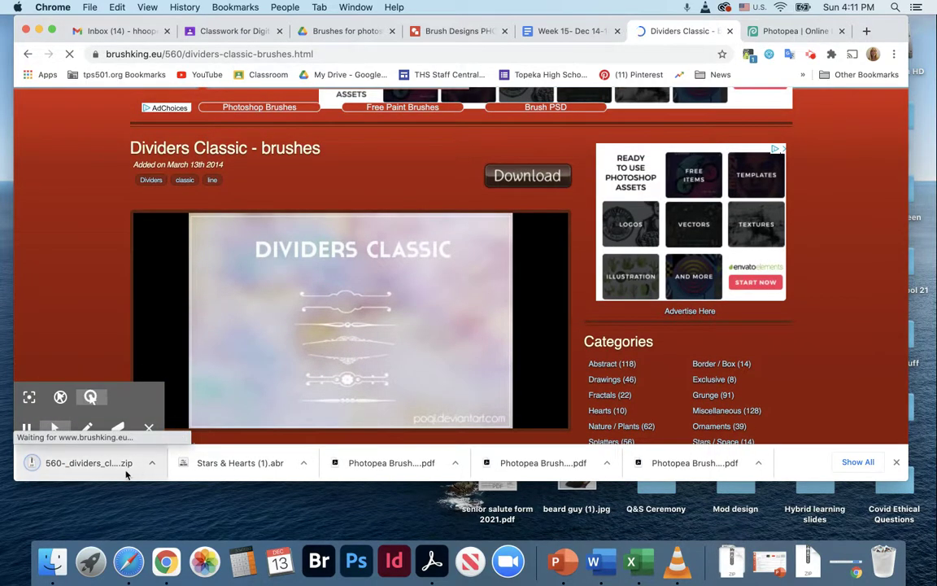
- Show the downloaded Dividers Classic zip archive in Finder and extract it into Downloads
{"action": "left_click", "coordinate": [155, 463]}
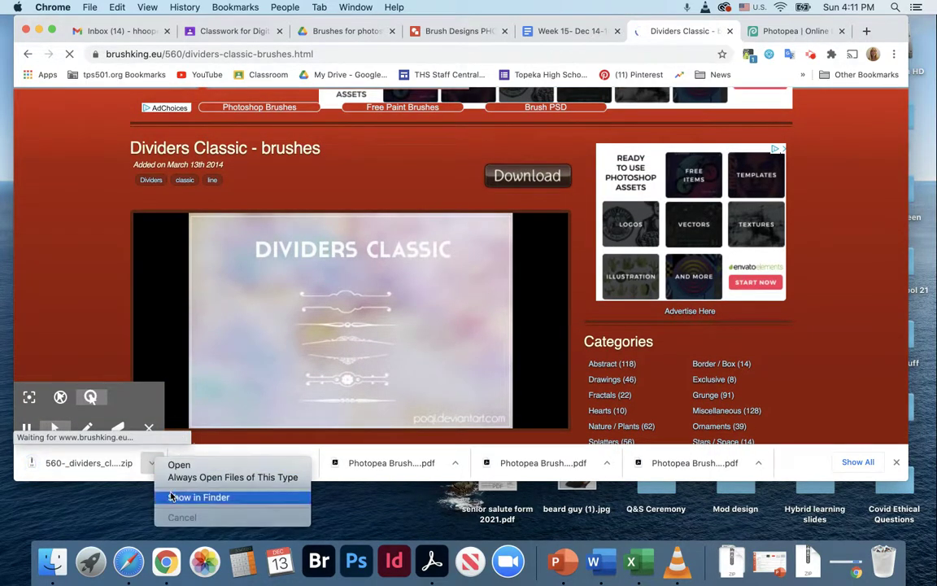
{"action": "left_click", "coordinate": [173, 496]}
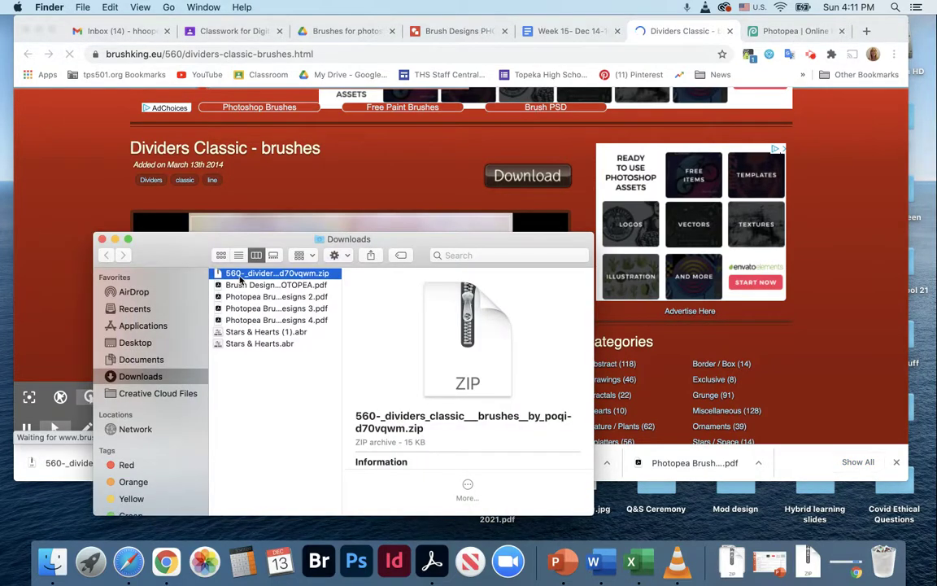
{"action": "double_click", "coordinate": [241, 277]}
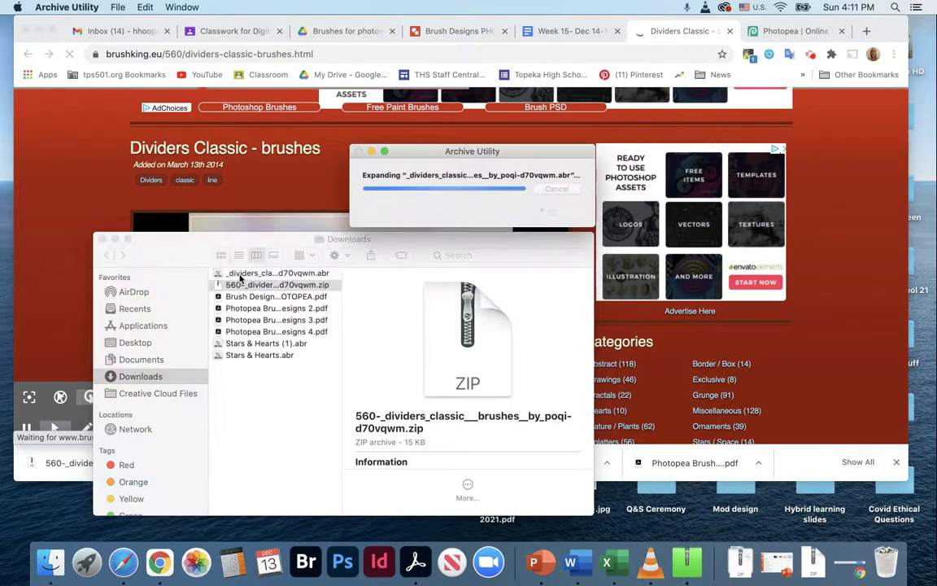
- Preview the extracted Dividers Classic .abr file in the Downloads folder, and close the preview
{"action": "left_click", "coordinate": [307, 261]}
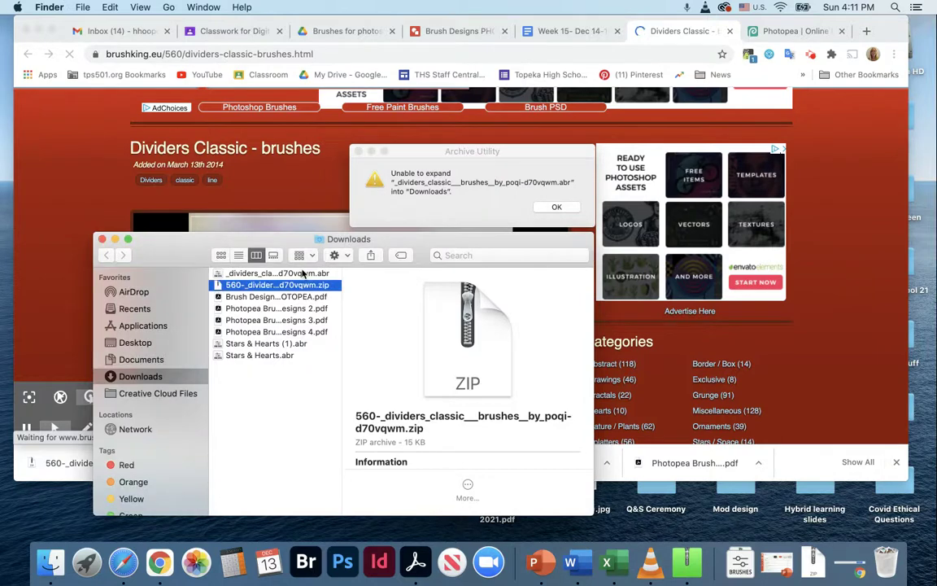
{"action": "left_click", "coordinate": [302, 274]}
{"action": "key", "text": "space"}
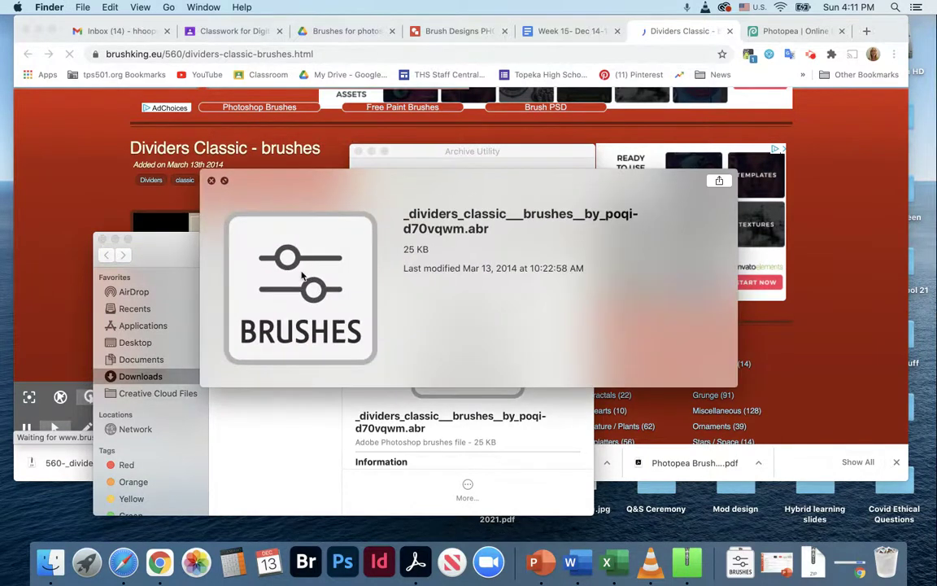
{"action": "key", "text": "space"}
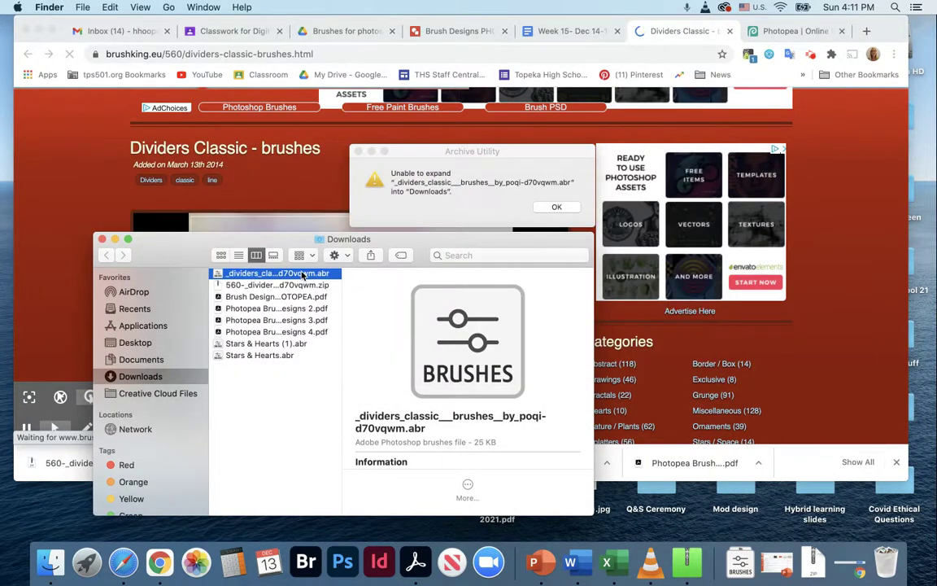
- Switch to Photopea and load Stars & Hearts.abr from Downloads into the brush presets, keeping it for the next use of the editor
{"action": "left_click", "coordinate": [793, 31]}
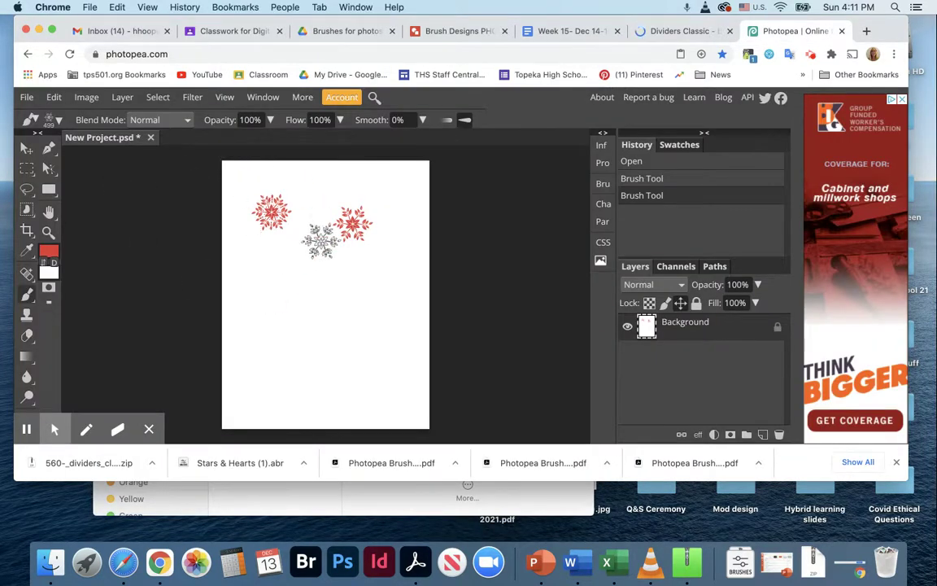
{"action": "left_click", "coordinate": [59, 122]}
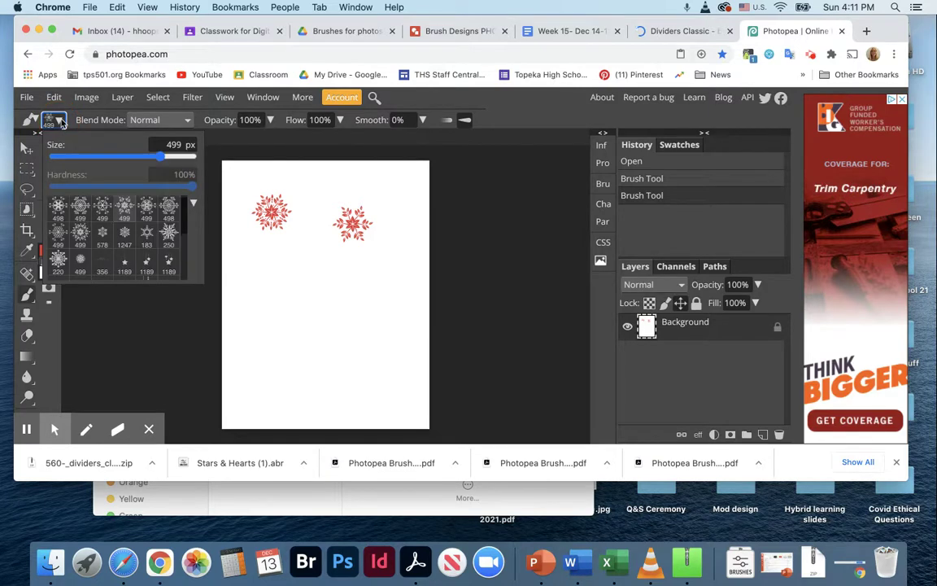
{"action": "left_click", "coordinate": [193, 204]}
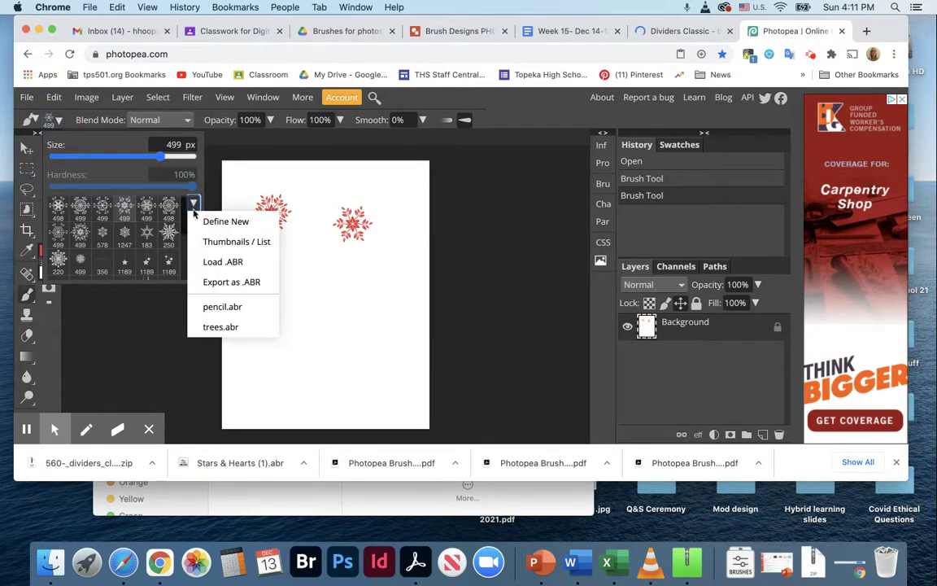
{"action": "left_click", "coordinate": [226, 262]}
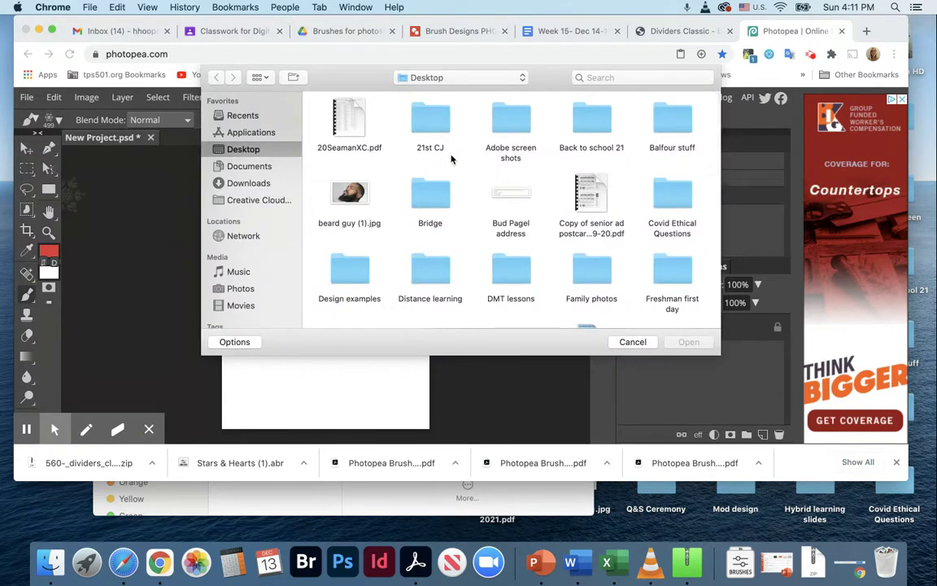
{"action": "left_click", "coordinate": [250, 184]}
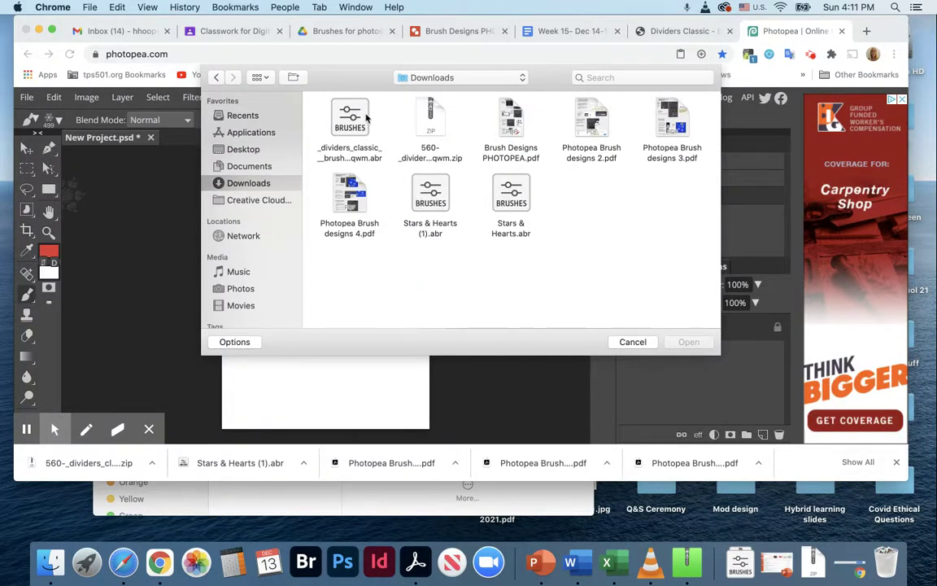
{"action": "left_click", "coordinate": [507, 203]}
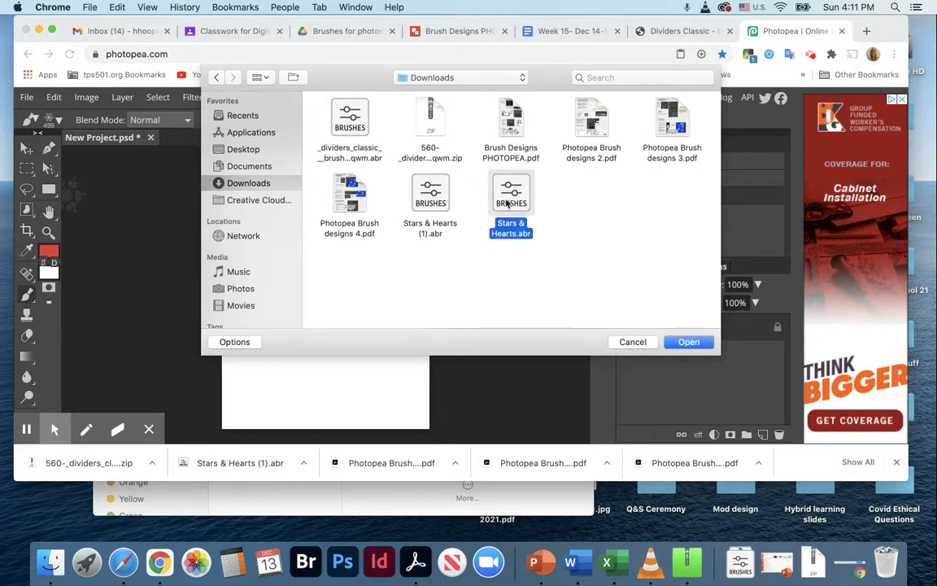
{"action": "left_click", "coordinate": [688, 342]}
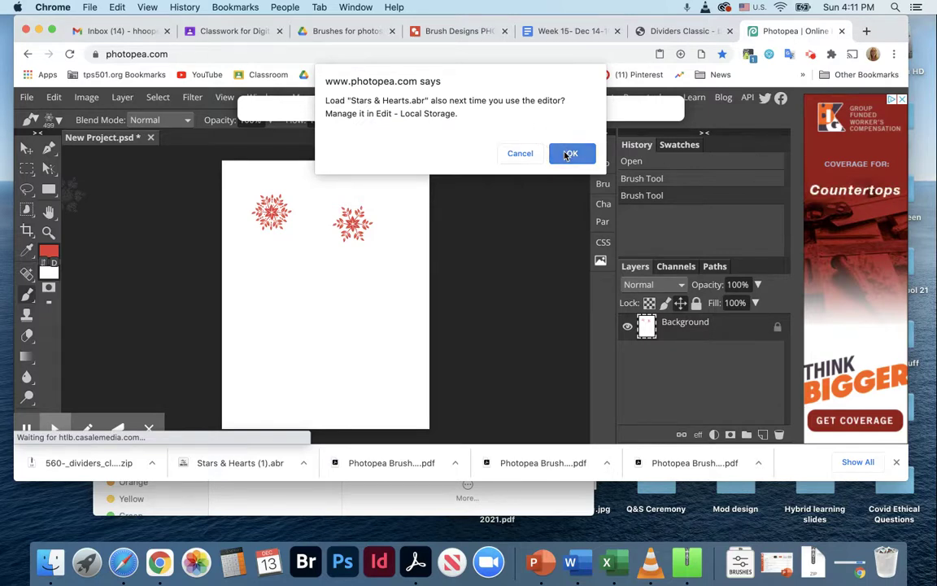
{"action": "left_click", "coordinate": [569, 154]}
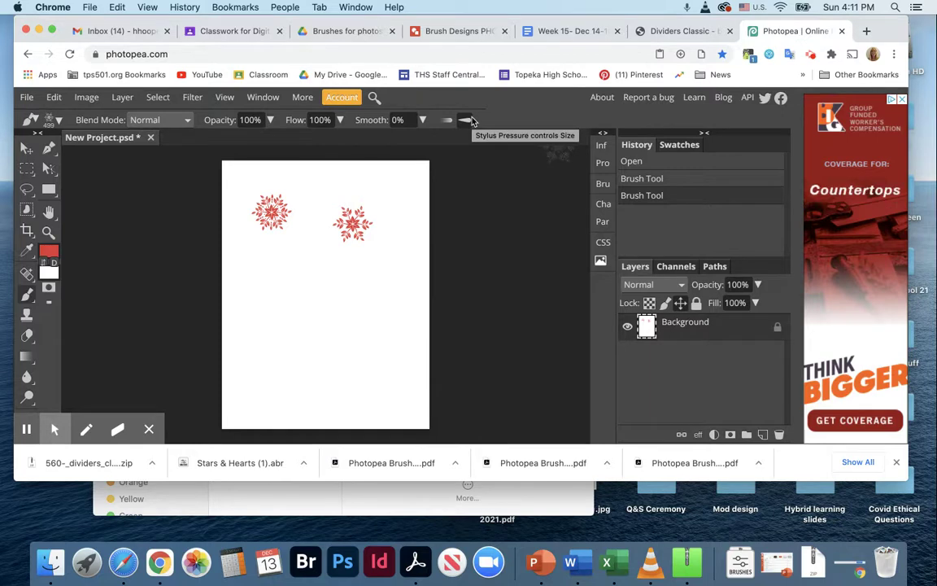
- Choose the two-hanging-stars brush preset at 1189 px and stamp it once below the first snowflake
{"action": "left_click", "coordinate": [57, 121]}
{"action": "mouse_move", "coordinate": [195, 209]}
{"action": "left_mouse_down"}
{"action": "mouse_move", "coordinate": [187, 259]}
{"action": "mouse_move", "coordinate": [187, 248]}
{"action": "left_mouse_up"}
{"action": "left_click_drag", "start_coordinate": [195, 205], "coordinate": [192, 249]}
{"action": "scroll", "coordinate": [172, 242], "scroll_direction": "down", "scroll_amount": 5}
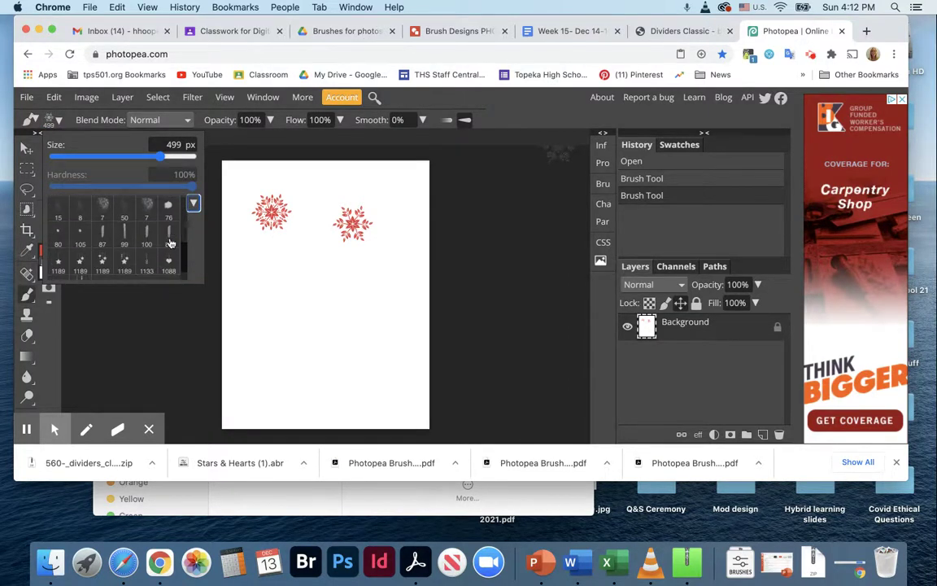
{"action": "scroll", "coordinate": [168, 242], "scroll_direction": "down", "scroll_amount": 5}
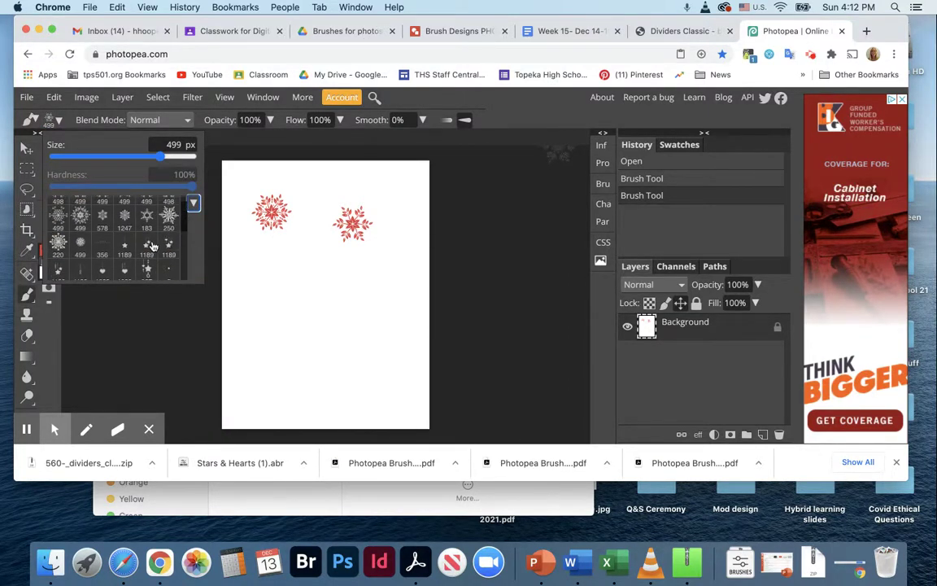
{"action": "left_click", "coordinate": [147, 246]}
{"action": "left_click", "coordinate": [269, 311]}
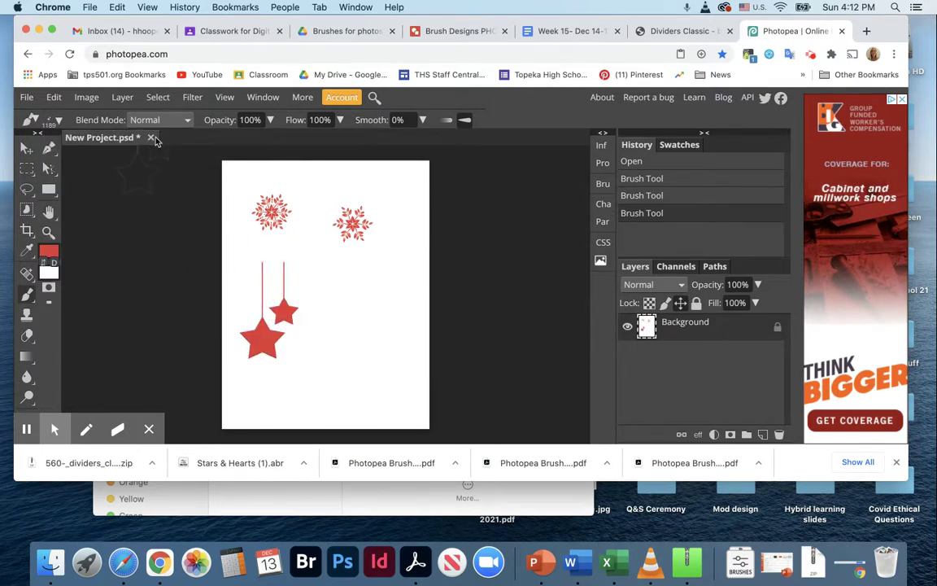
- Expand the Brush settings beside the canvas and collapse the History and Layers group
{"action": "left_click", "coordinate": [604, 189]}
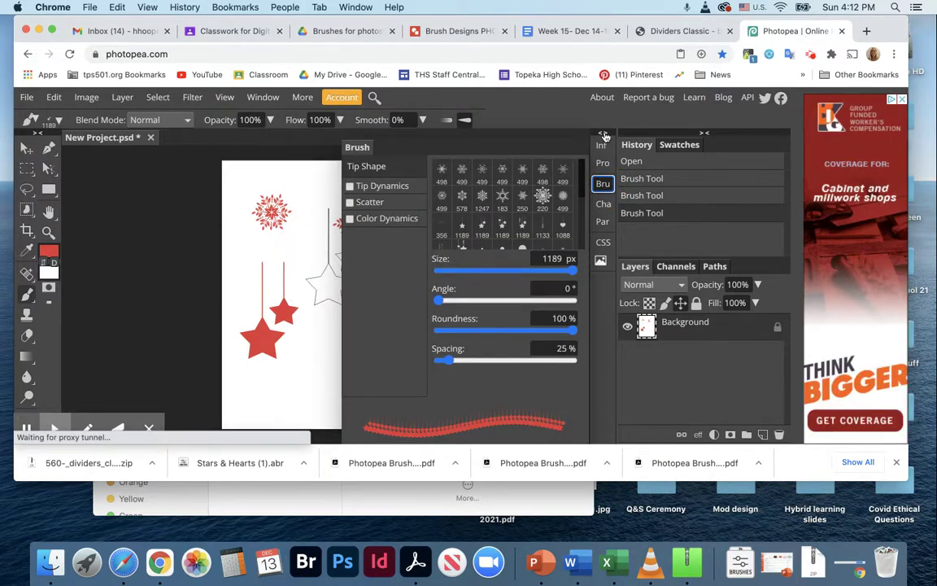
{"action": "left_click", "coordinate": [603, 134]}
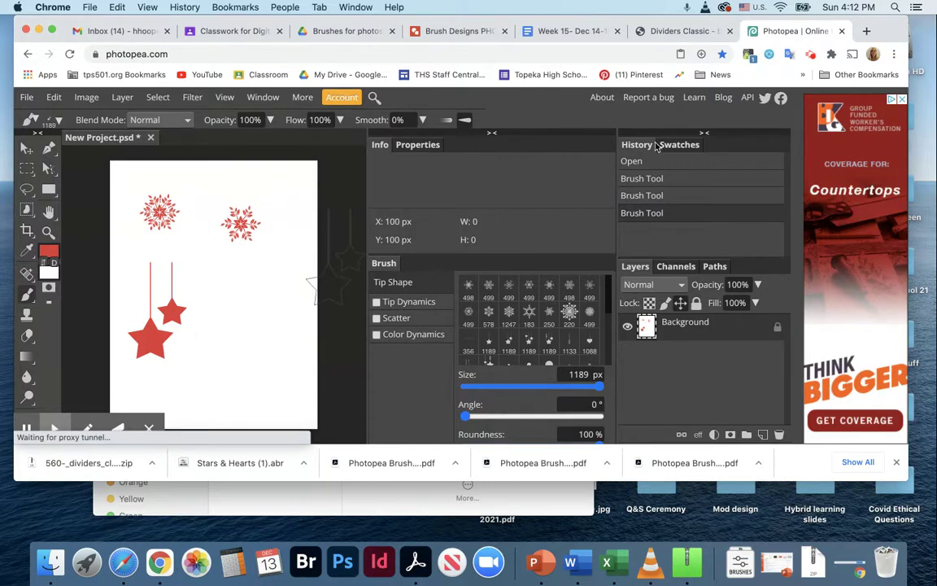
{"action": "left_click", "coordinate": [705, 132]}
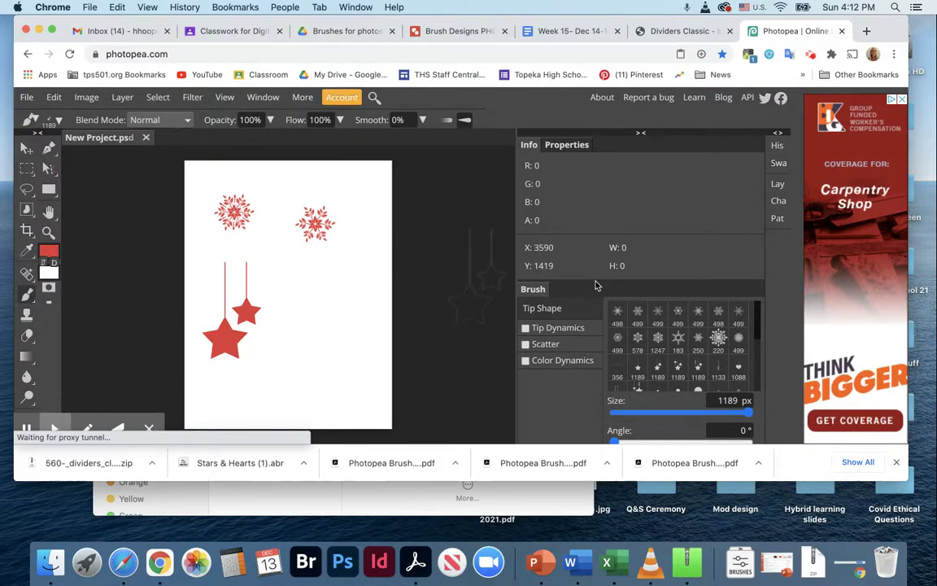
- Browse the brush tips, choose the detailed 220 px snowflake and stamp it once near the middle of the canvas
{"action": "scroll", "coordinate": [623, 330], "scroll_direction": "down", "scroll_amount": 2}
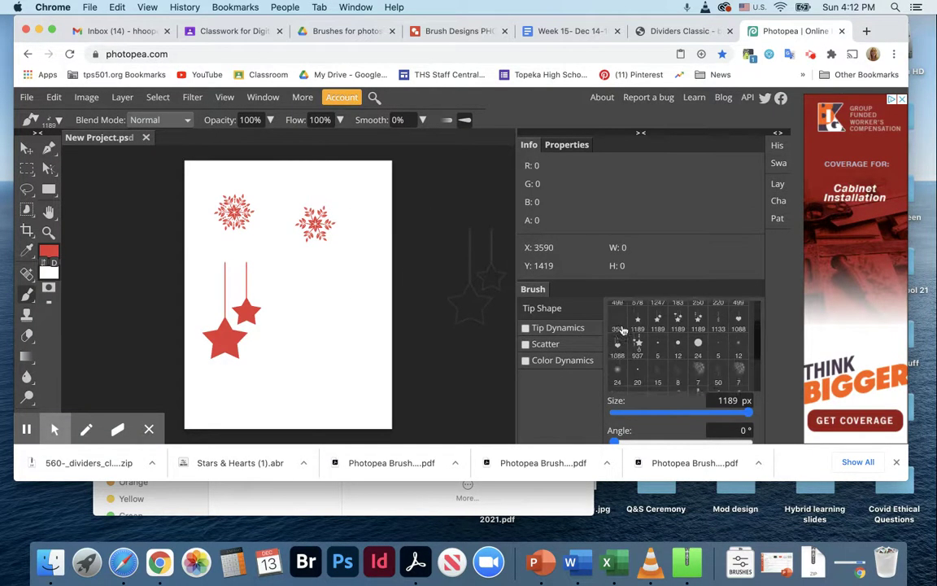
{"action": "scroll", "coordinate": [623, 329], "scroll_direction": "up", "scroll_amount": 1}
{"action": "scroll", "coordinate": [666, 346], "scroll_direction": "down", "scroll_amount": 3}
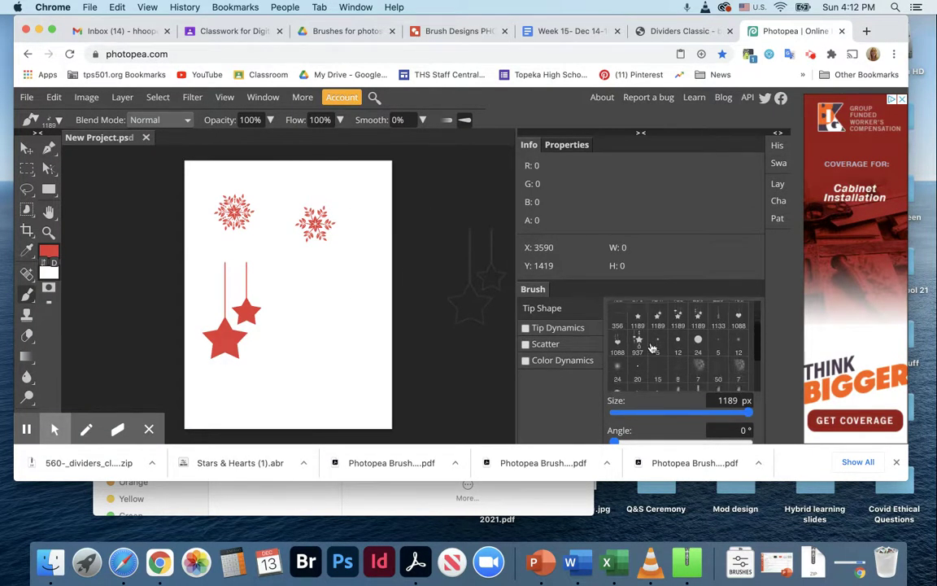
{"action": "scroll", "coordinate": [652, 347], "scroll_direction": "up", "scroll_amount": 3}
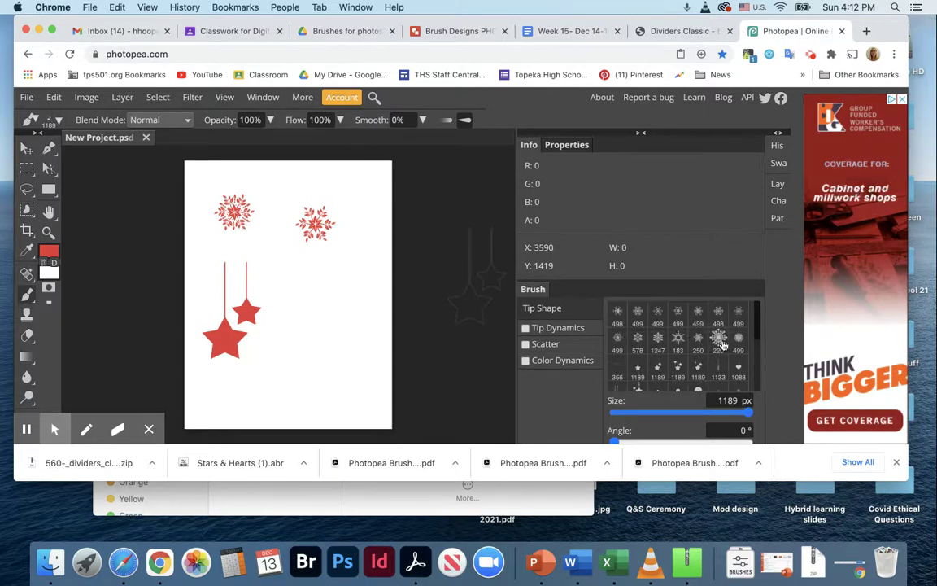
{"action": "left_click", "coordinate": [719, 342]}
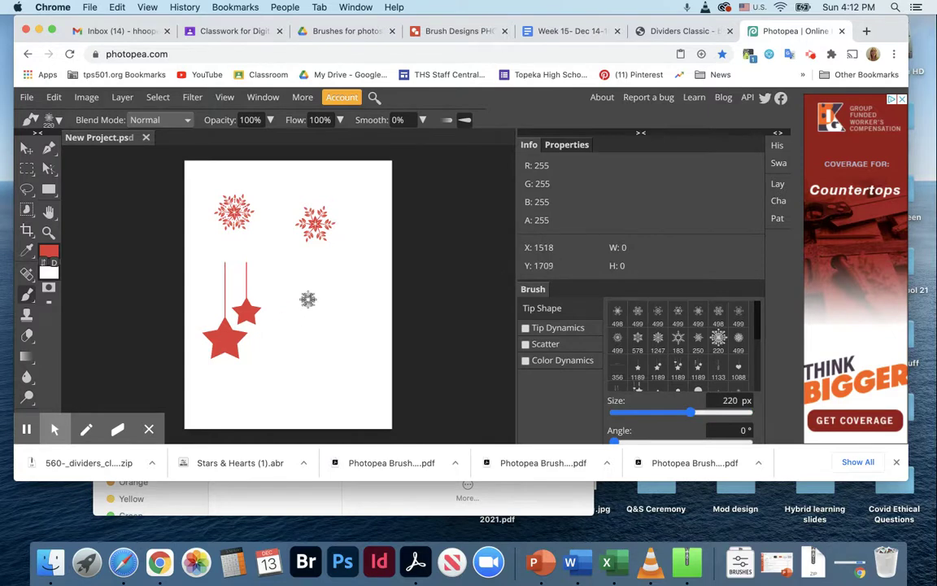
- Vary the snowflake brush's size up and down over the canvas, ending at 700 px
{"action": "key", "text": "bracketright"}
{"action": "key", "text": "bracketright"}
{"action": "key", "text": "bracketright"}
{"action": "key", "text": "bracketright"}
{"action": "key", "text": "bracketright"}
{"action": "key", "text": "bracketright"}
{"action": "key", "text": "bracketright"}
{"action": "key", "text": "bracketright"}
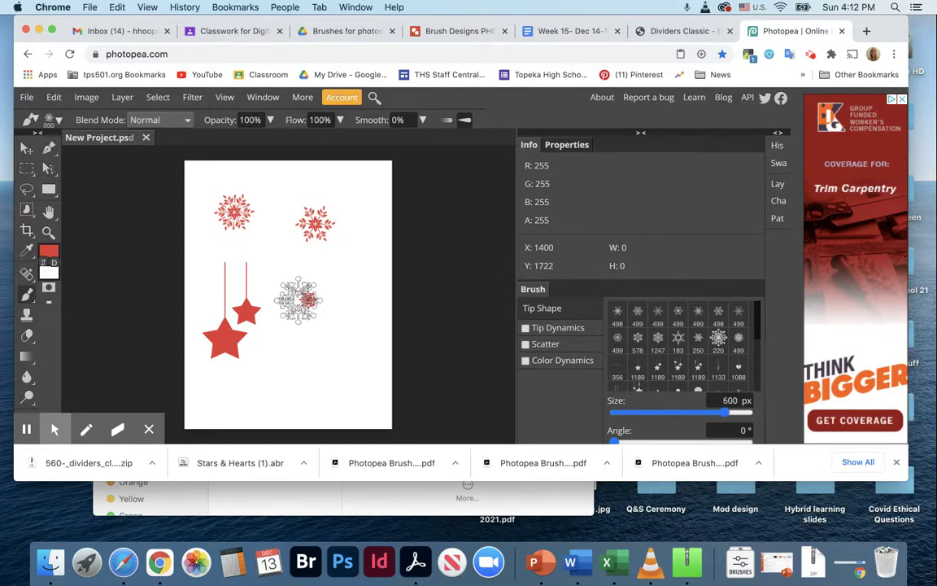
{"action": "key", "text": "bracketright"}
{"action": "key", "text": "bracketright"}
{"action": "key", "text": "bracketright"}
{"action": "key", "text": "bracketright"}
{"action": "key", "text": "bracketright"}
{"action": "key", "text": "bracketleft"}
{"action": "key", "text": "bracketleft"}
{"action": "key", "text": "bracketleft"}
{"action": "key", "text": "bracketleft"}
{"action": "key", "text": "bracketleft"}
{"action": "key", "text": "bracketleft"}
{"action": "key", "text": "bracketleft"}
{"action": "key", "text": "bracketleft"}
{"action": "key", "text": "bracketleft"}
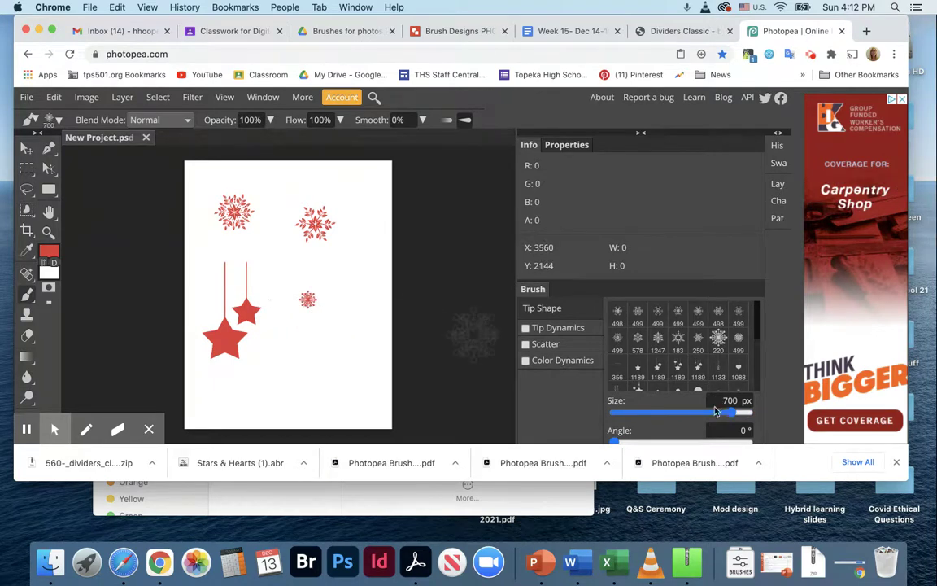
- Enlarge the snowflake brush to 1300 px, stamp it below the small snowflake, and undo that stamp
{"action": "key", "text": "bracketright"}
{"action": "key", "text": "bracketright"}
{"action": "key", "text": "bracketright"}
{"action": "key", "text": "bracketright"}
{"action": "key", "text": "bracketright"}
{"action": "key", "text": "bracketright"}
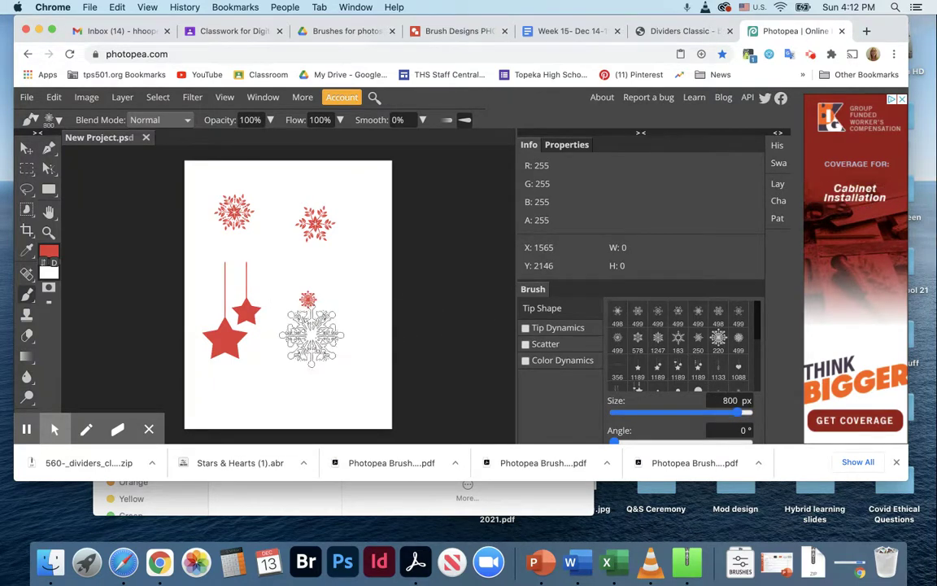
{"action": "left_click", "coordinate": [316, 369]}
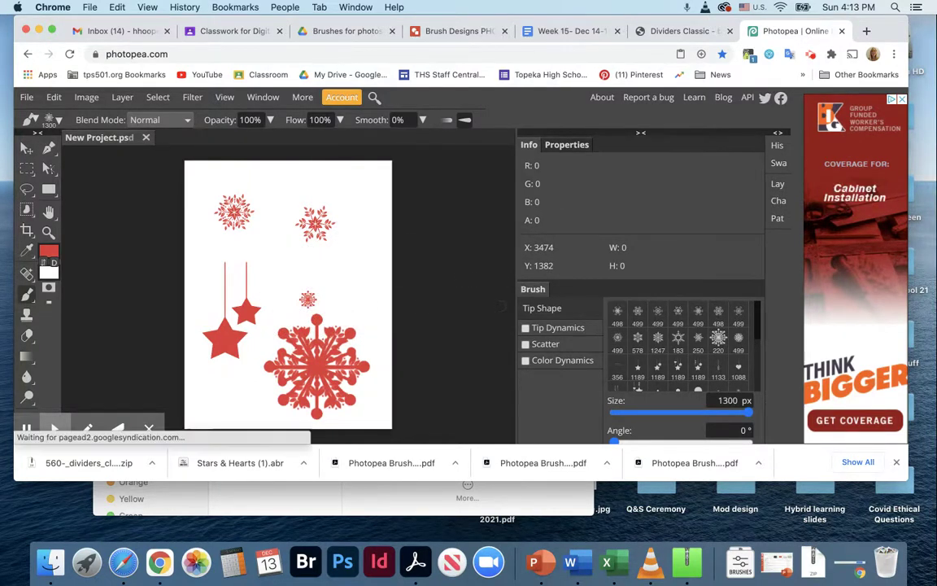
{"action": "key", "text": "super+z"}
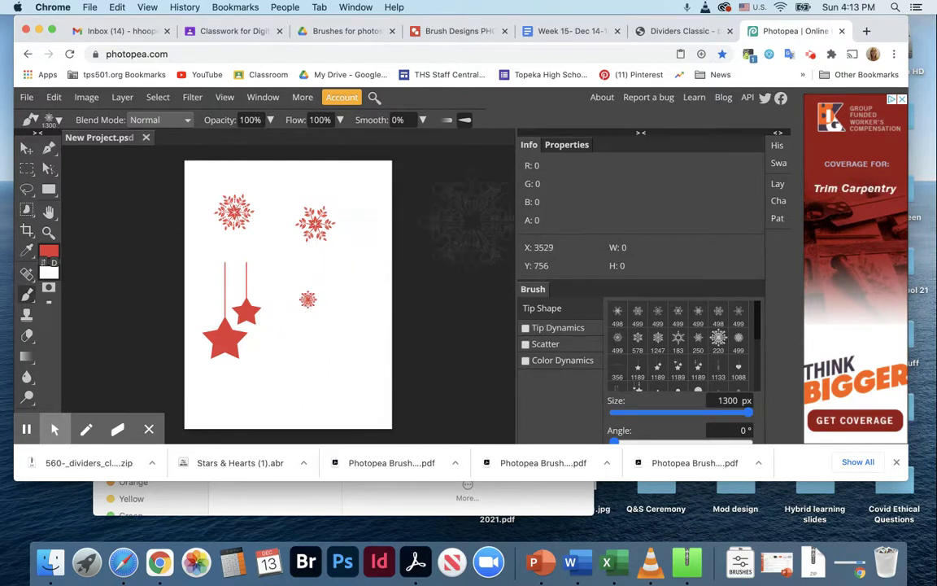
- Choose the two-hanging-stars brush tip at 1189 px and stamp it in the canvas's lower-right area
{"action": "scroll", "coordinate": [603, 248], "scroll_direction": "down", "scroll_amount": 5}
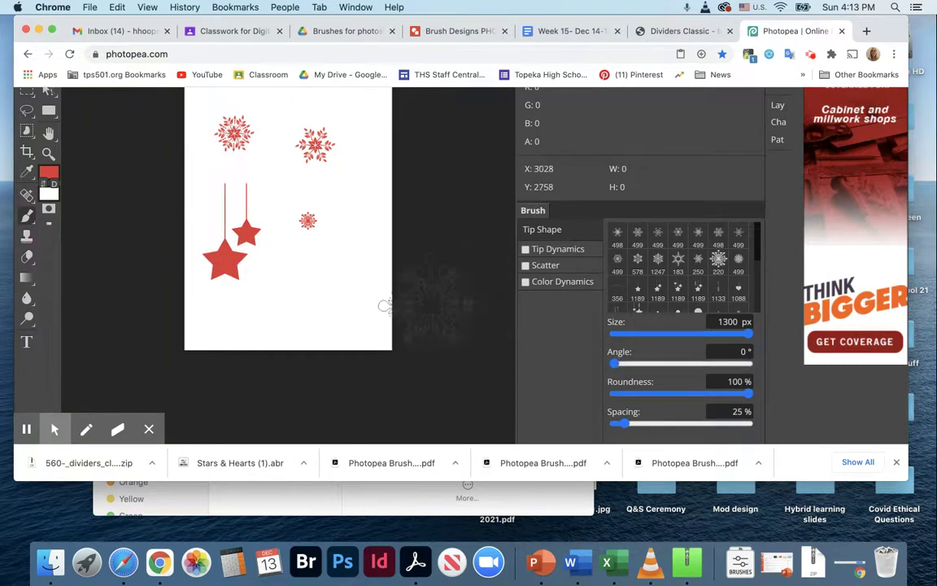
{"action": "left_click", "coordinate": [658, 291]}
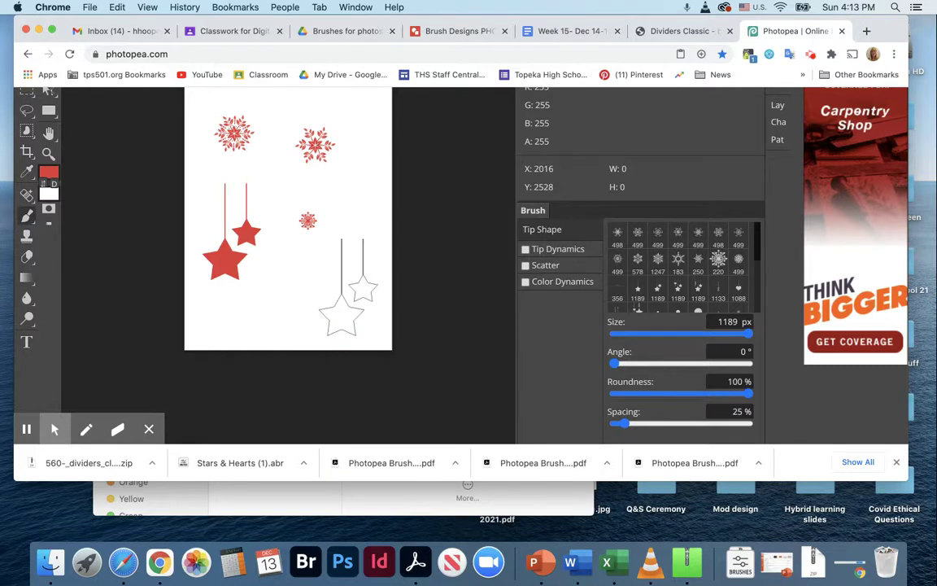
{"action": "left_click", "coordinate": [348, 287]}
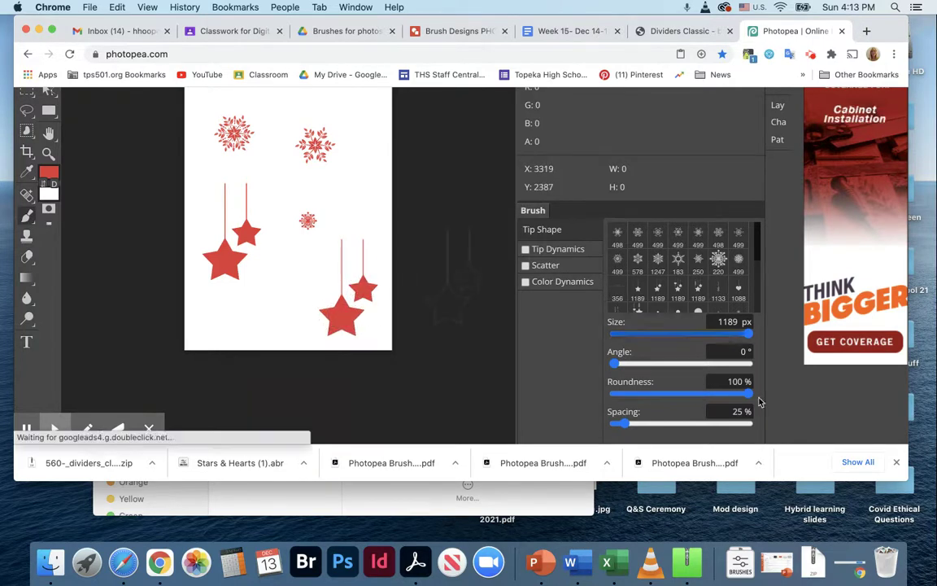
- Set the brush angle to 180° and stamp the upside-down stars at the bottom centre of the canvas
{"action": "left_click_drag", "start_coordinate": [623, 366], "coordinate": [691, 364]}
{"action": "left_click", "coordinate": [740, 351]}
{"action": "type", "text": "180"}
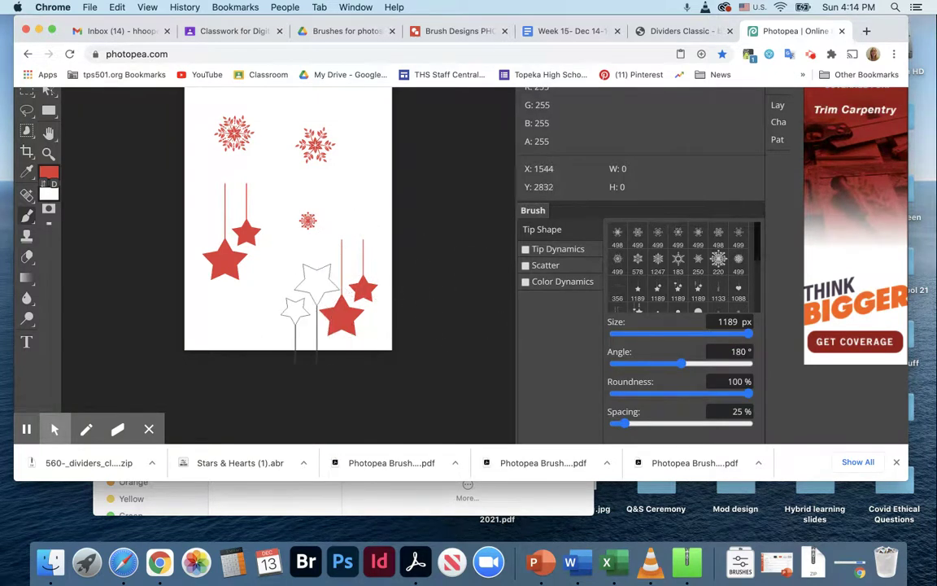
{"action": "left_click", "coordinate": [299, 301]}
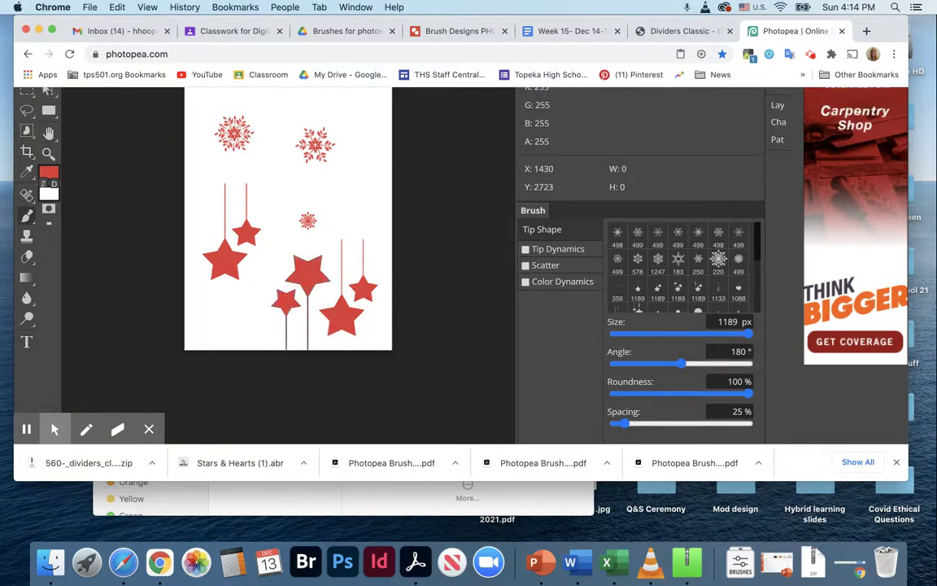
- Set the brush angle to 90° and stamp the sideways stars in the canvas's bottom-left corner
{"action": "left_click", "coordinate": [736, 351]}
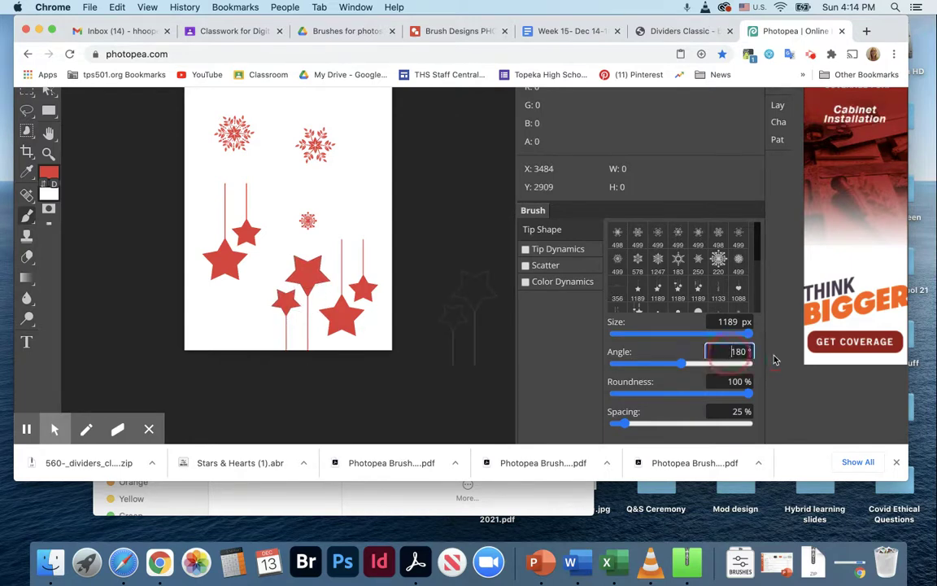
{"action": "type", "text": "90"}
{"action": "key", "text": "Return"}
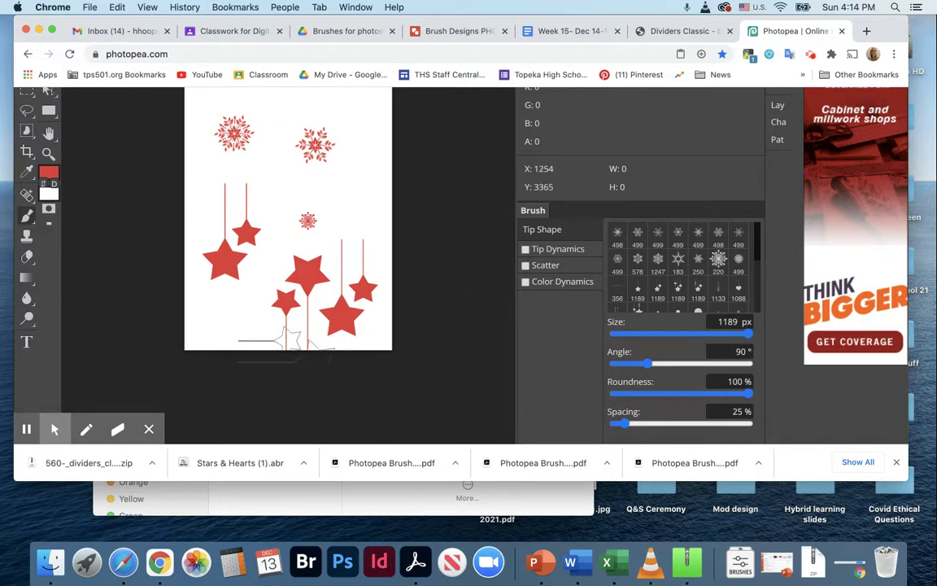
{"action": "left_click", "coordinate": [233, 326]}
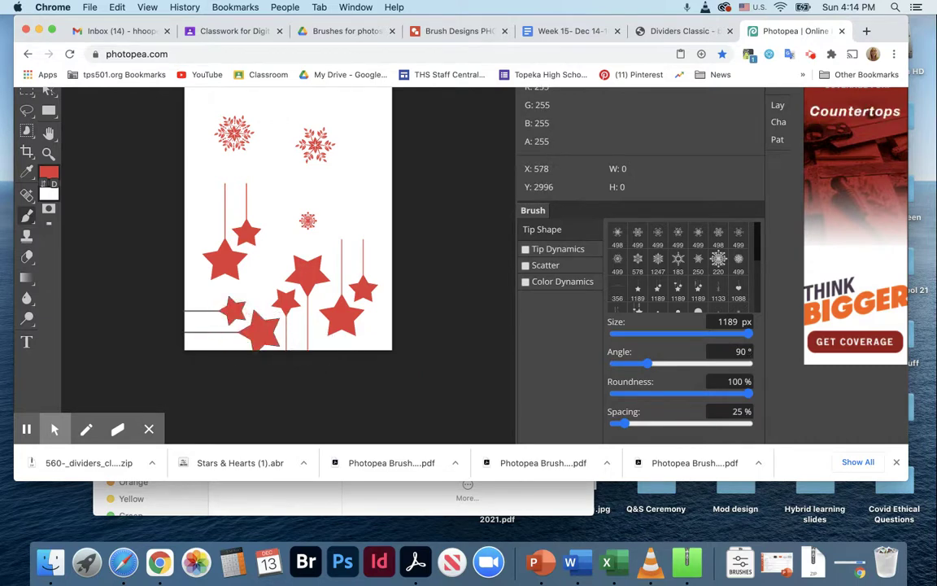
- Set the brush angle to 270° and stamp the stars at the canvas's right edge, just below the upper snowflake
{"action": "double_click", "coordinate": [729, 351]}
{"action": "type", "text": "270"}
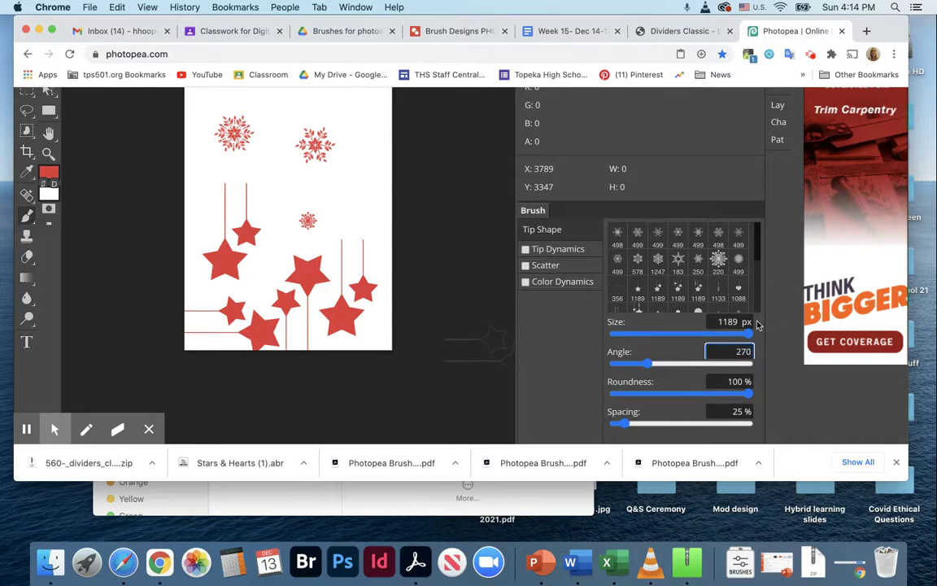
{"action": "key", "text": "Return"}
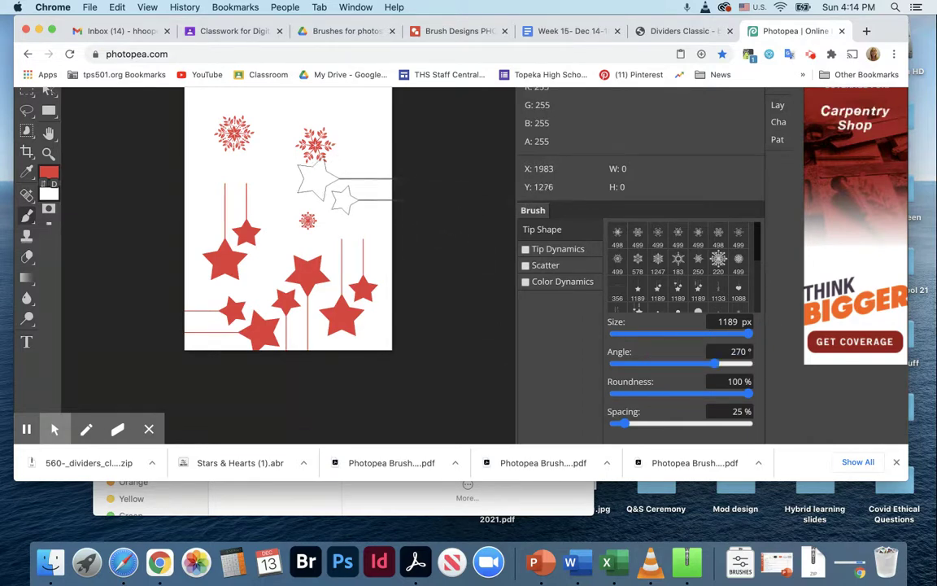
{"action": "left_click", "coordinate": [345, 186]}
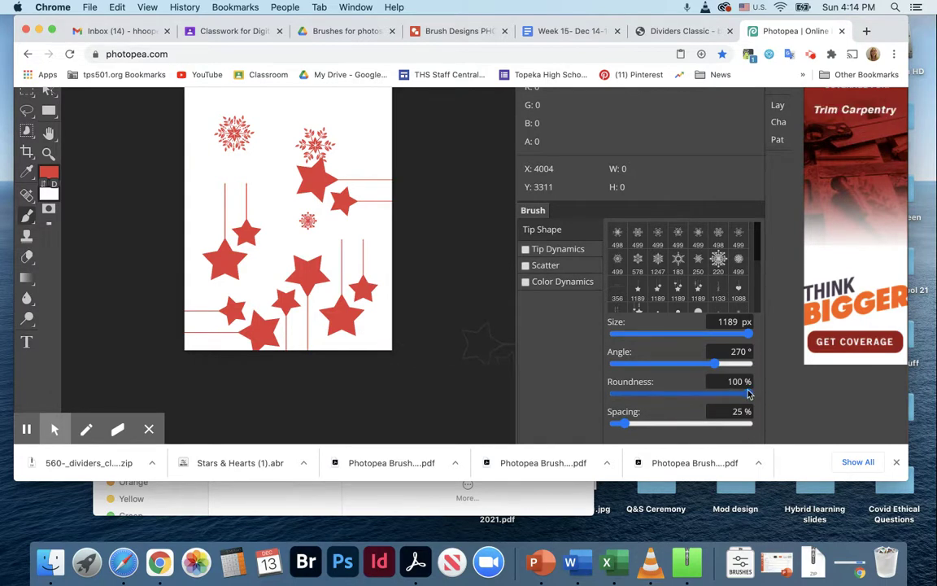
- Try the stars brush at 61% roundness with one stamp in the canvas's upper-left area, and restore the roundness to 100%
{"action": "left_click_drag", "start_coordinate": [749, 393], "coordinate": [696, 393]}
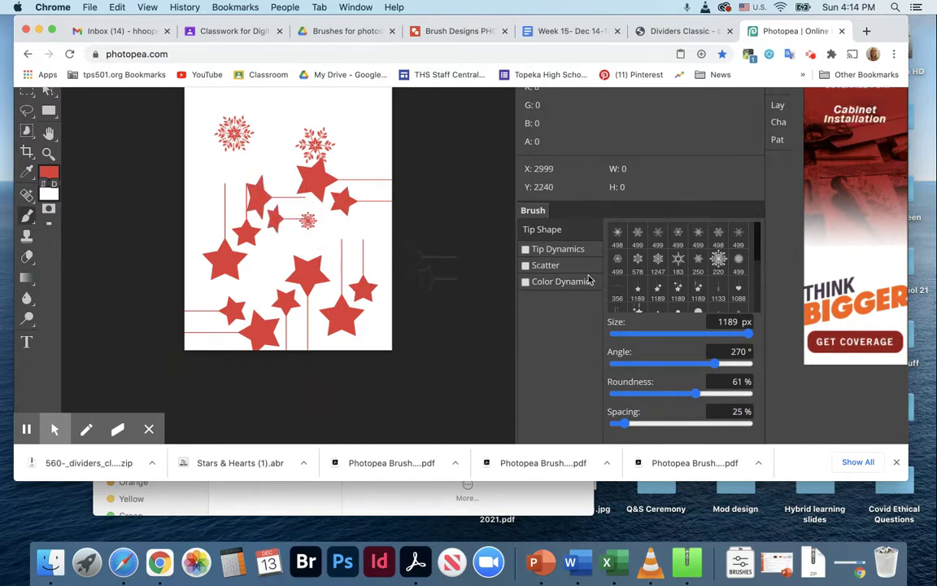
{"action": "left_click", "coordinate": [700, 393]}
{"action": "left_click_drag", "start_coordinate": [754, 401], "coordinate": [757, 402]}
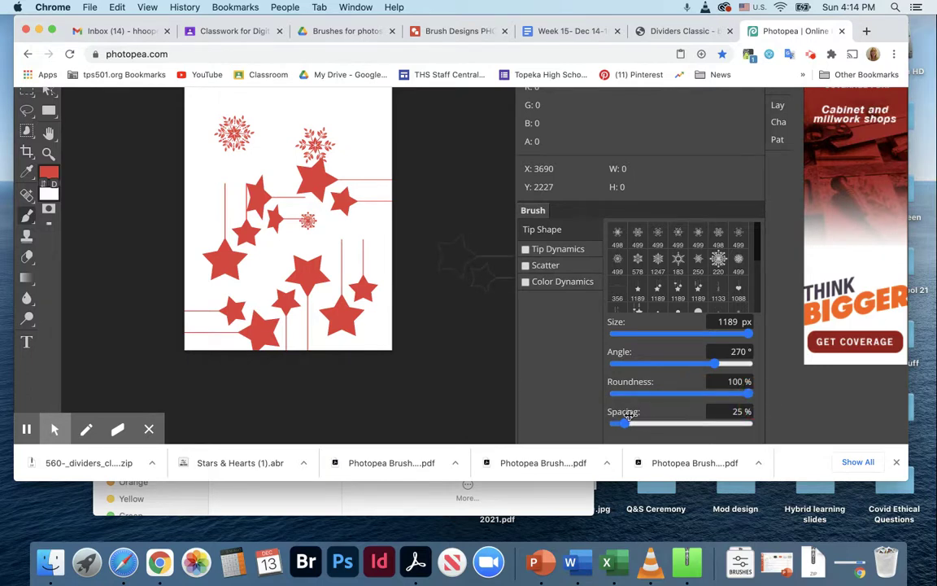
- Set the brush spacing to 158% and revert the document to its Open history state to clear all stamps
{"action": "left_click_drag", "start_coordinate": [623, 423], "coordinate": [685, 424]}
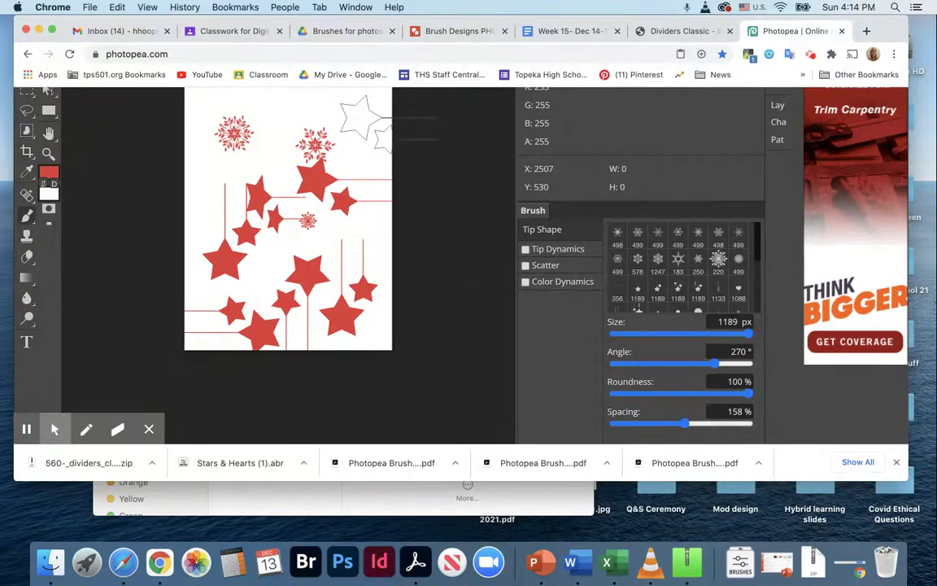
{"action": "scroll", "coordinate": [579, 120], "scroll_direction": "up", "scroll_amount": 2}
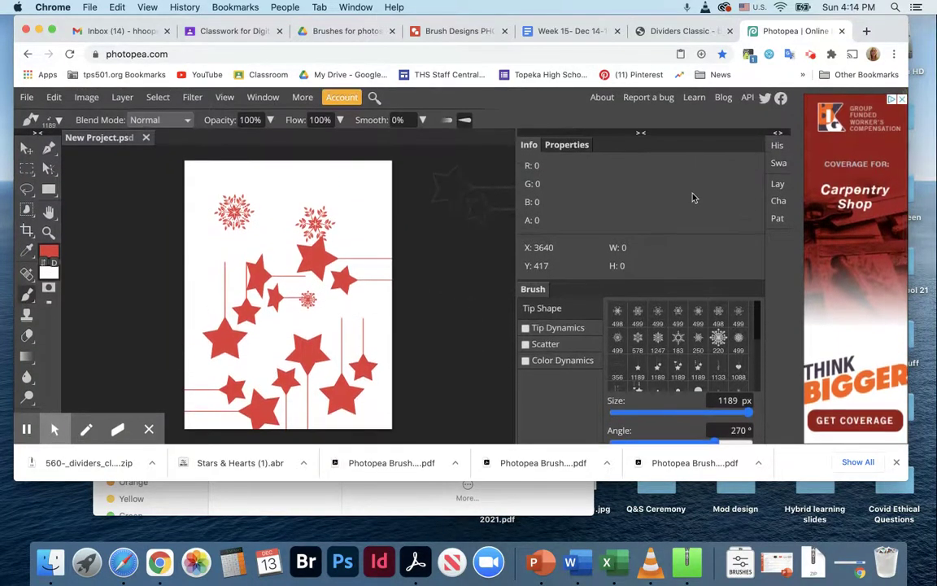
{"action": "left_click", "coordinate": [776, 146]}
{"action": "scroll", "coordinate": [690, 161], "scroll_direction": "up", "scroll_amount": 3}
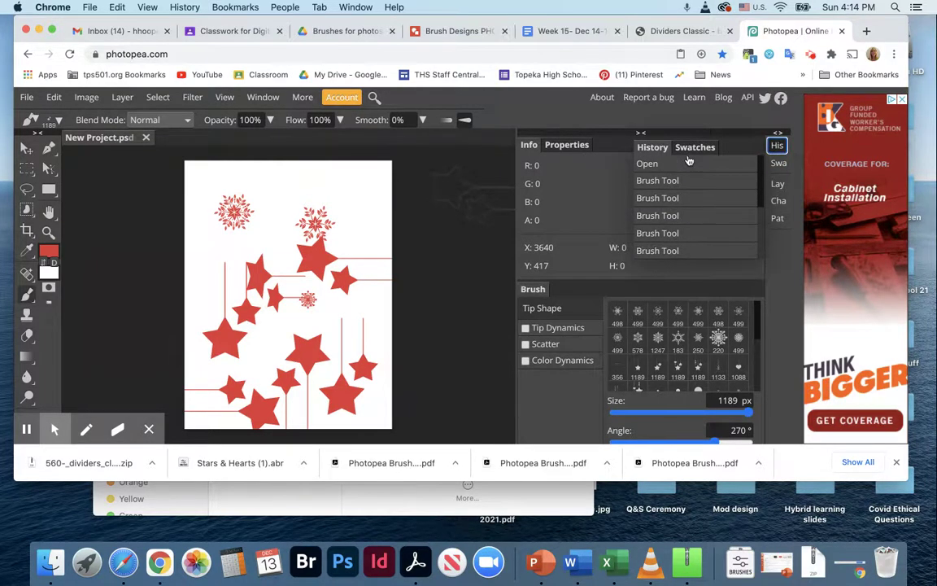
{"action": "scroll", "coordinate": [689, 161], "scroll_direction": "down", "scroll_amount": 1}
{"action": "left_click", "coordinate": [685, 164]}
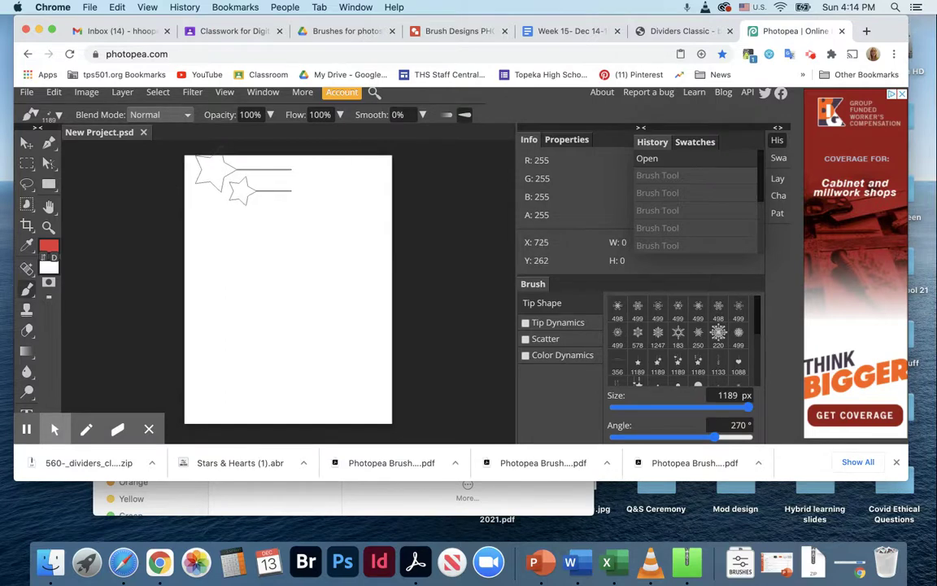
- Stamp the stars brush in the cleared canvas's top-left corner and examine the stroke preview for the spacing
{"action": "left_click", "coordinate": [239, 184]}
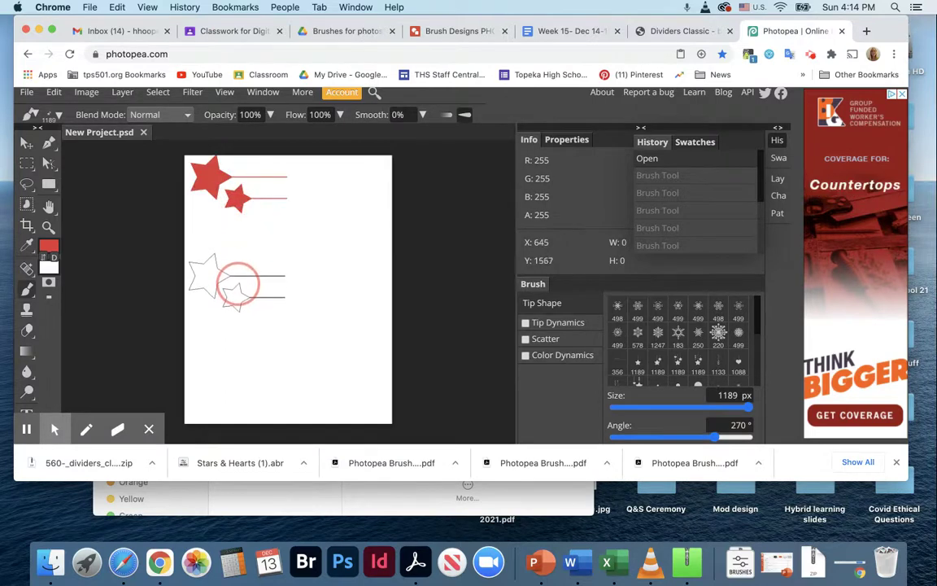
{"action": "scroll", "coordinate": [681, 359], "scroll_direction": "down", "scroll_amount": 3}
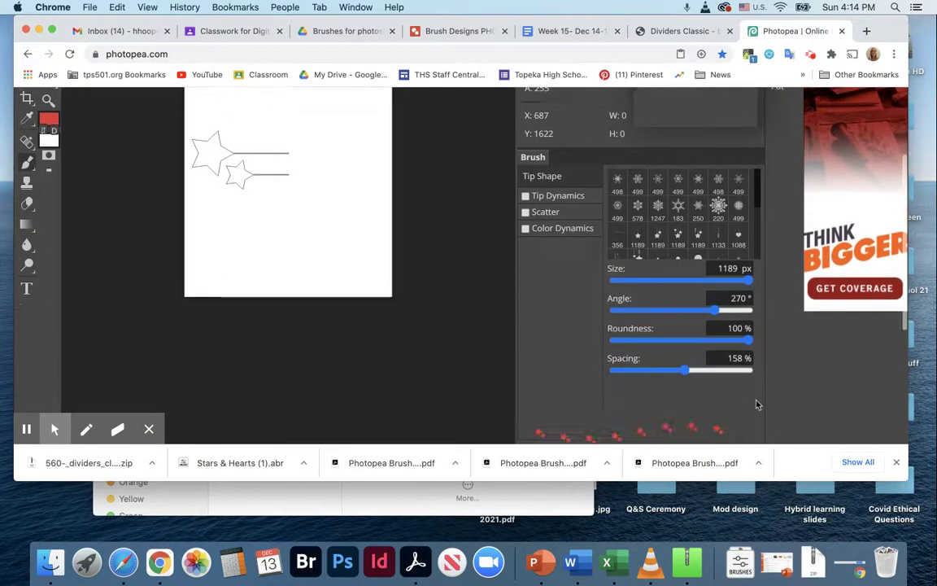
{"action": "scroll", "coordinate": [667, 396], "scroll_direction": "down", "scroll_amount": 1}
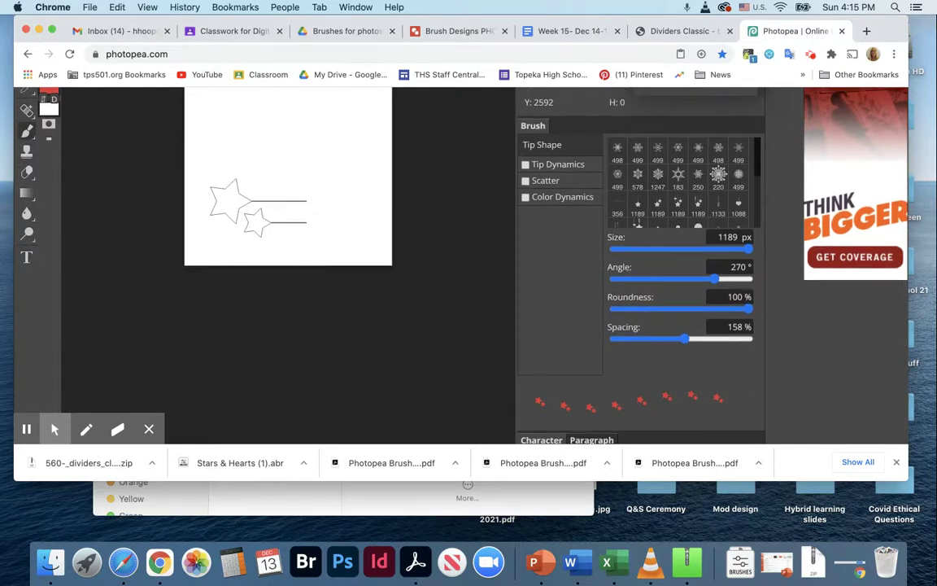
- Reduce the stars brush to 200 px and paint two downward-sloping strokes across the lower part of the canvas
{"action": "key", "text": "bracketleft"}
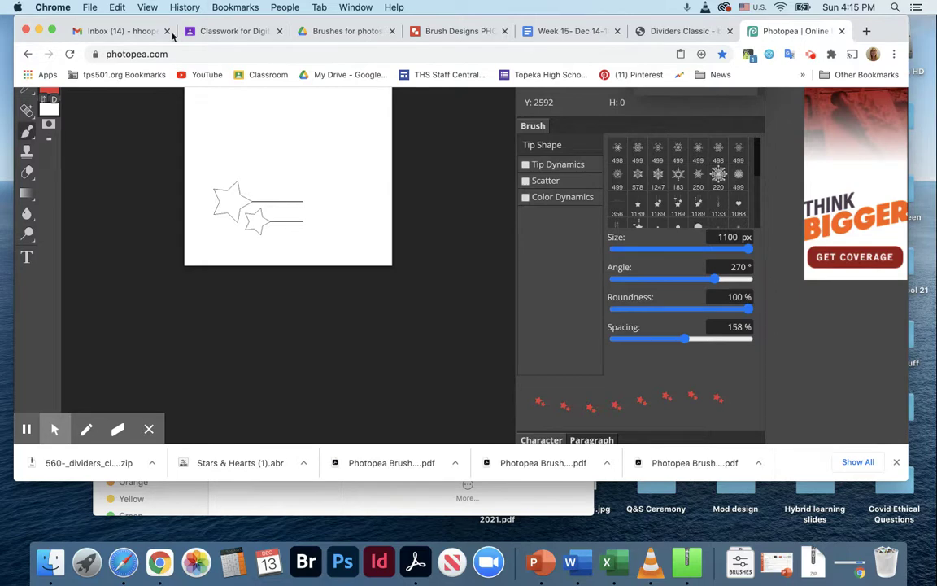
{"action": "key", "text": "bracketleft"}
{"action": "key", "text": "bracketleft"}
{"action": "key", "text": "bracketleft"}
{"action": "key", "text": "bracketleft"}
{"action": "key", "text": "bracketleft"}
{"action": "key", "text": "bracketleft"}
{"action": "key", "text": "bracketleft"}
{"action": "key", "text": "bracketleft"}
{"action": "key", "text": "bracketleft"}
{"action": "left_click_drag", "start_coordinate": [199, 128], "coordinate": [374, 168]}
{"action": "left_click_drag", "start_coordinate": [201, 150], "coordinate": [382, 218]}
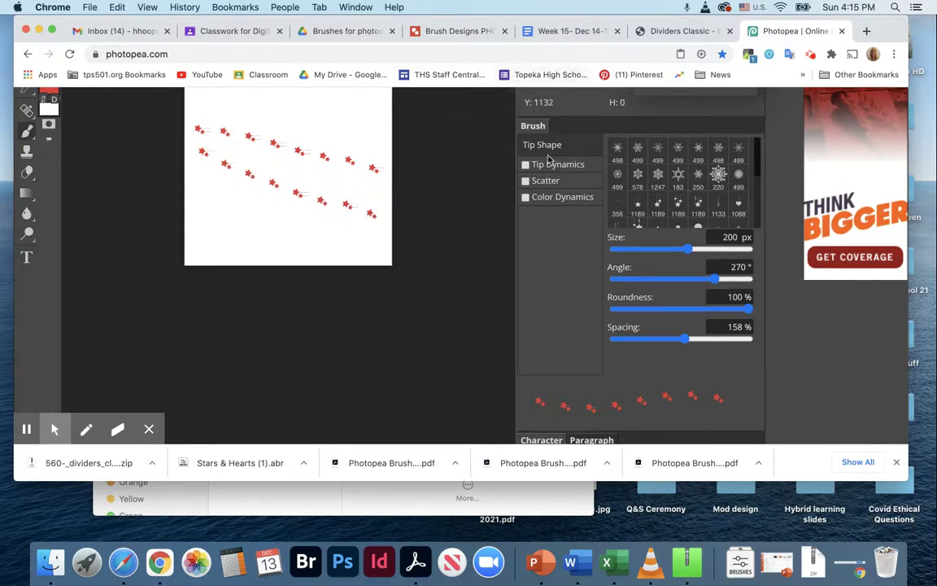
- Try the Scatter option with freehand star strokes over the lower half of the canvas, and turn Scatter off again
{"action": "left_click", "coordinate": [526, 181]}
{"action": "mouse_move", "coordinate": [334, 139]}
{"action": "left_mouse_down"}
{"action": "mouse_move", "coordinate": [258, 152]}
{"action": "mouse_move", "coordinate": [335, 227]}
{"action": "mouse_move", "coordinate": [278, 234]}
{"action": "left_mouse_up"}
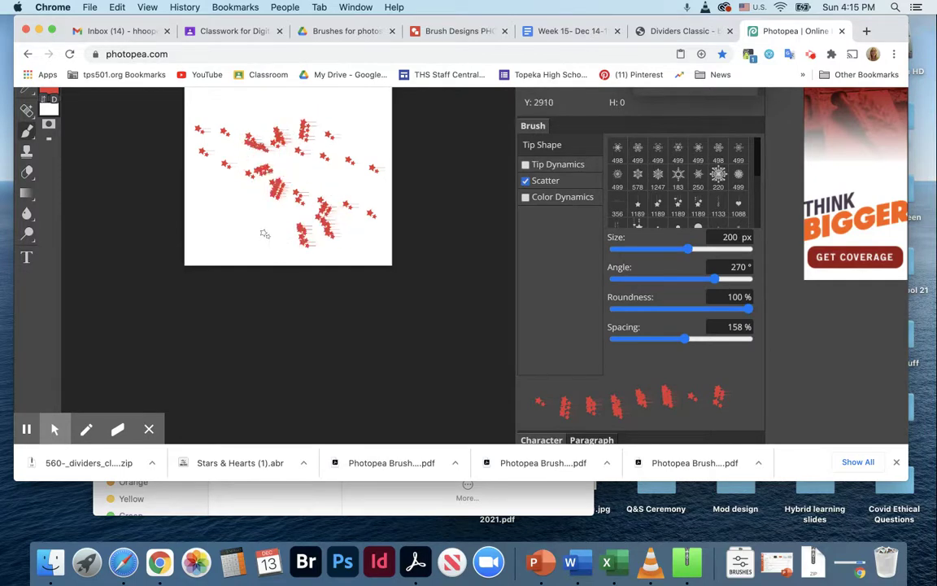
{"action": "left_click_drag", "start_coordinate": [246, 195], "coordinate": [227, 160]}
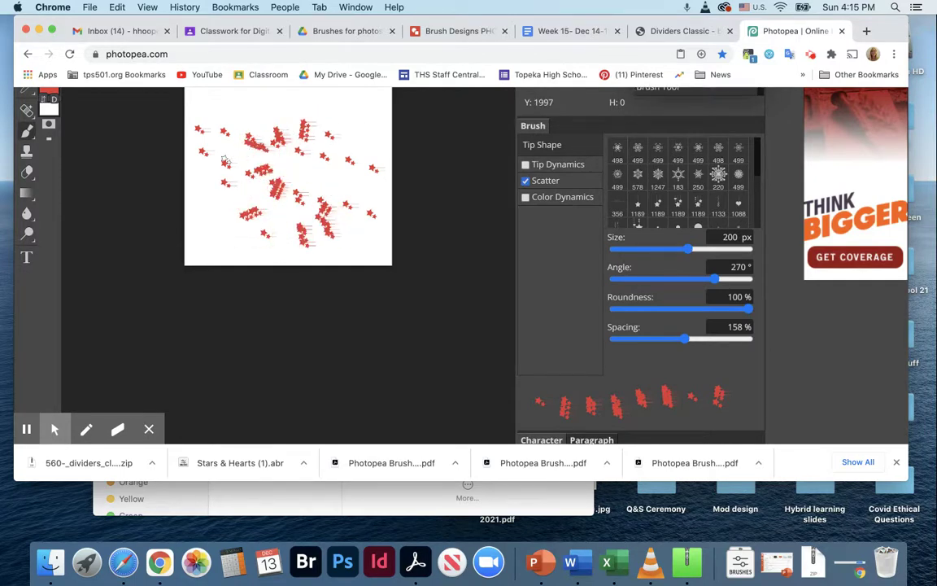
{"action": "left_click", "coordinate": [525, 180]}
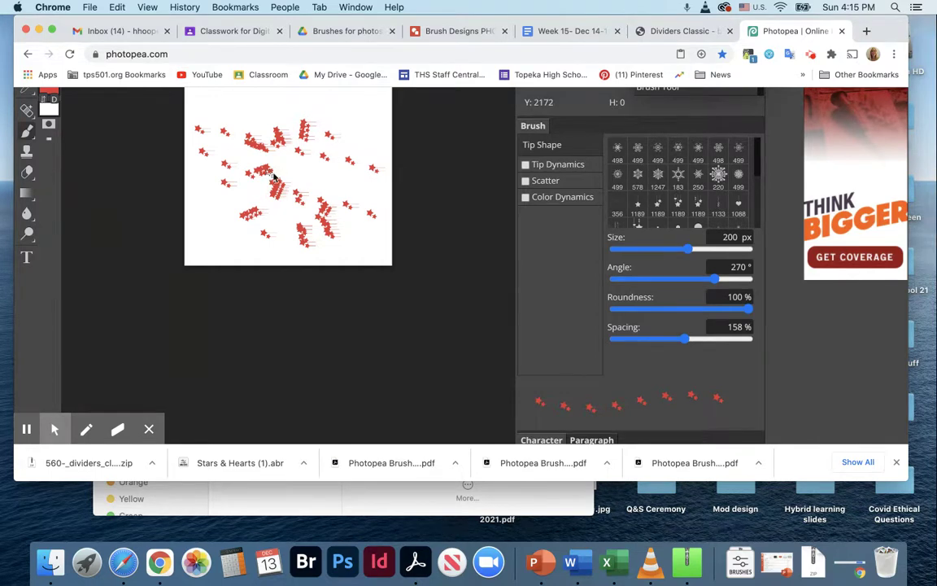
- Revert the document to its Open history state to clear all star strokes from the canvas
{"action": "scroll", "coordinate": [274, 177], "scroll_direction": "down", "scroll_amount": 3}
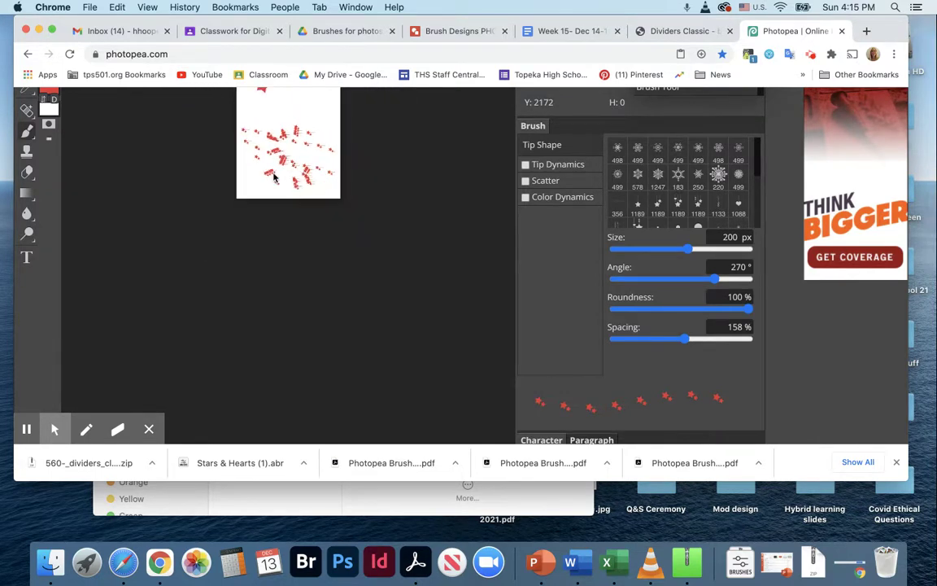
{"action": "scroll", "coordinate": [274, 177], "scroll_direction": "up", "scroll_amount": 3}
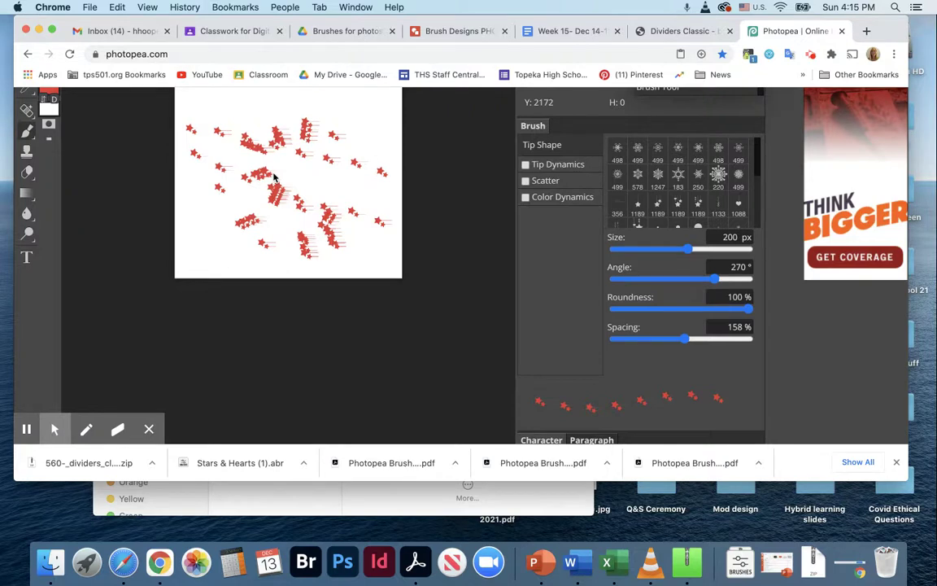
{"action": "scroll", "coordinate": [544, 224], "scroll_direction": "up", "scroll_amount": 2}
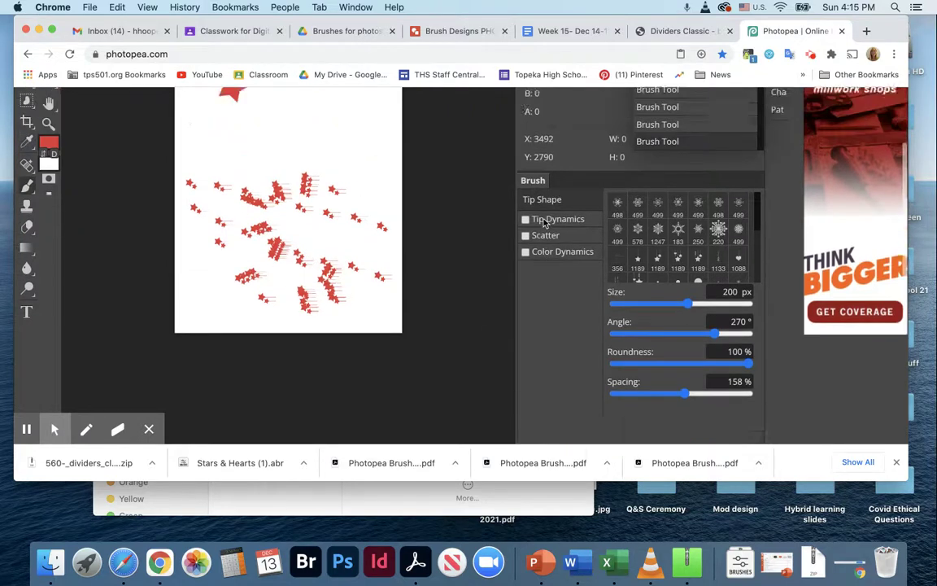
{"action": "scroll", "coordinate": [544, 224], "scroll_direction": "up", "scroll_amount": 3}
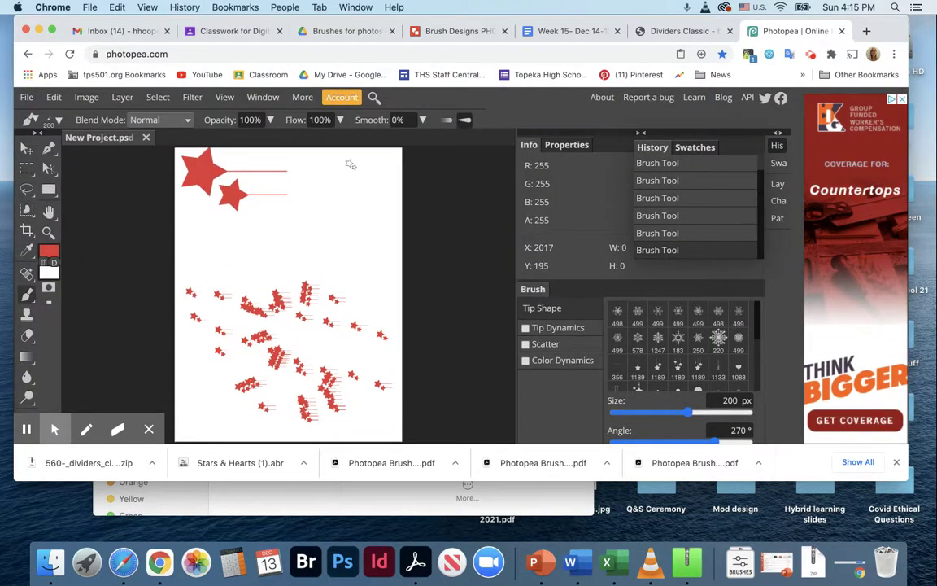
{"action": "scroll", "coordinate": [665, 166], "scroll_direction": "up", "scroll_amount": 2}
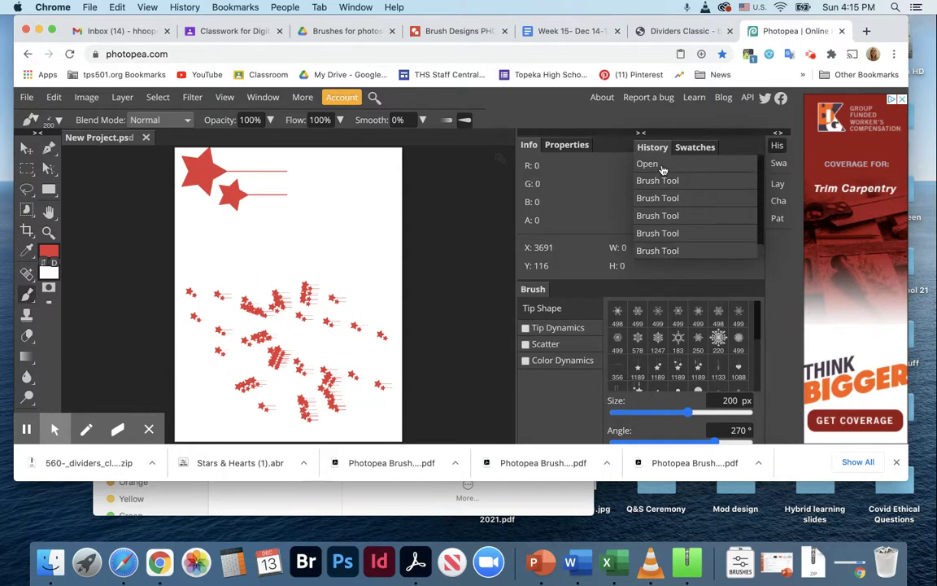
{"action": "left_click", "coordinate": [661, 164]}
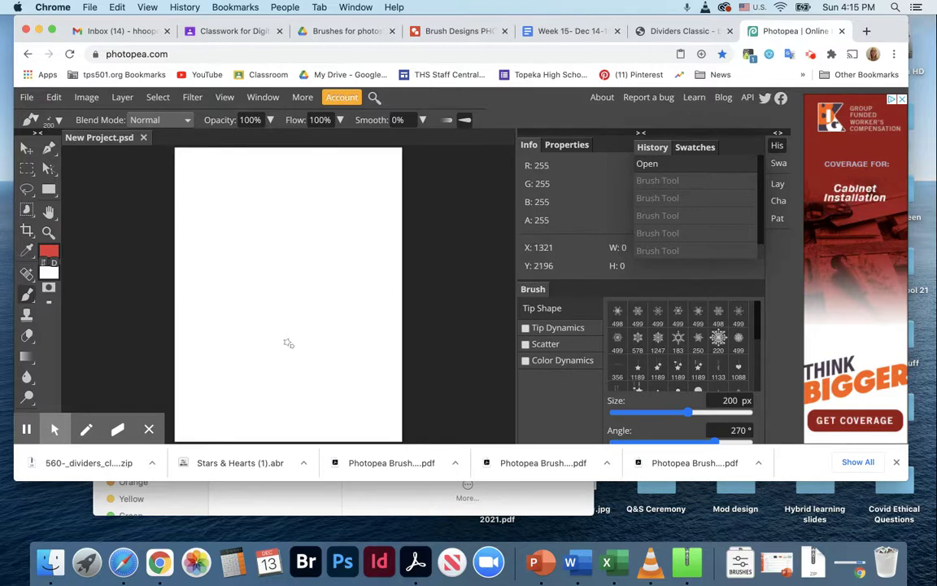
- Change the foreground colour to the blue 2212d2
{"action": "left_click", "coordinate": [52, 255]}
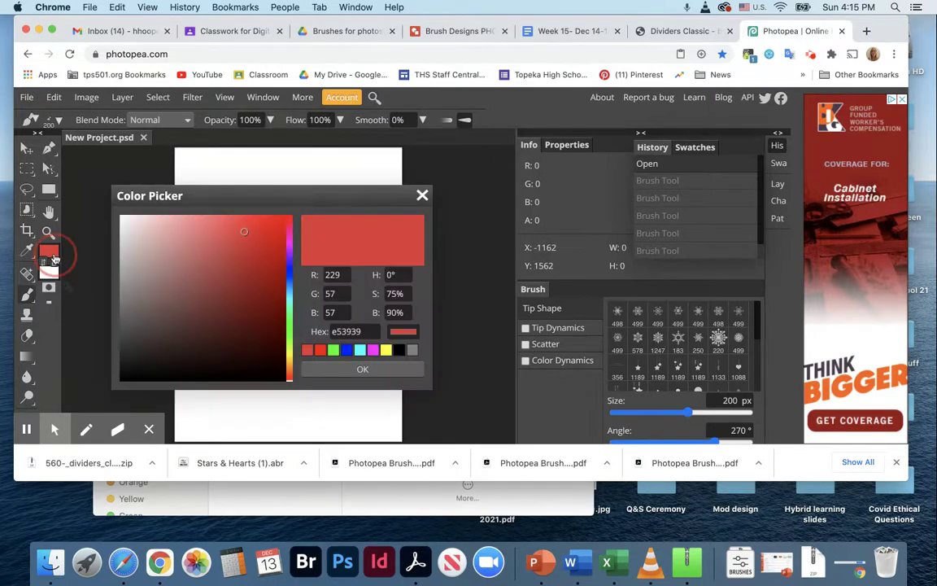
{"action": "left_click", "coordinate": [289, 267]}
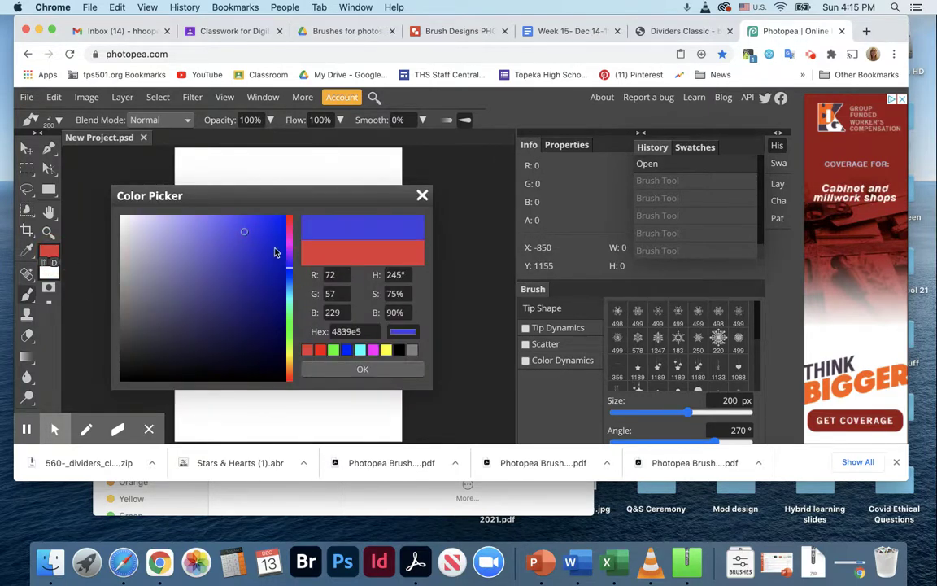
{"action": "left_click", "coordinate": [271, 244]}
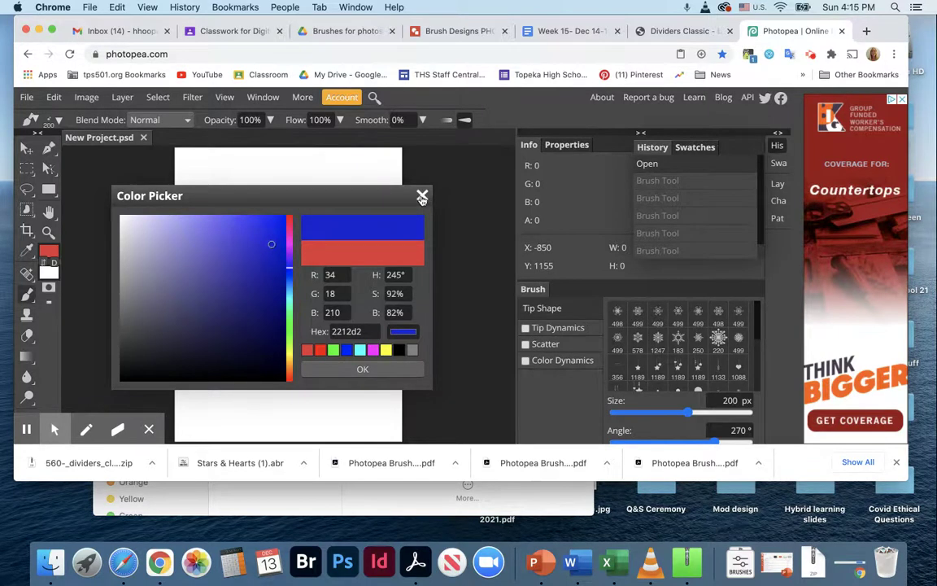
{"action": "left_click", "coordinate": [341, 371]}
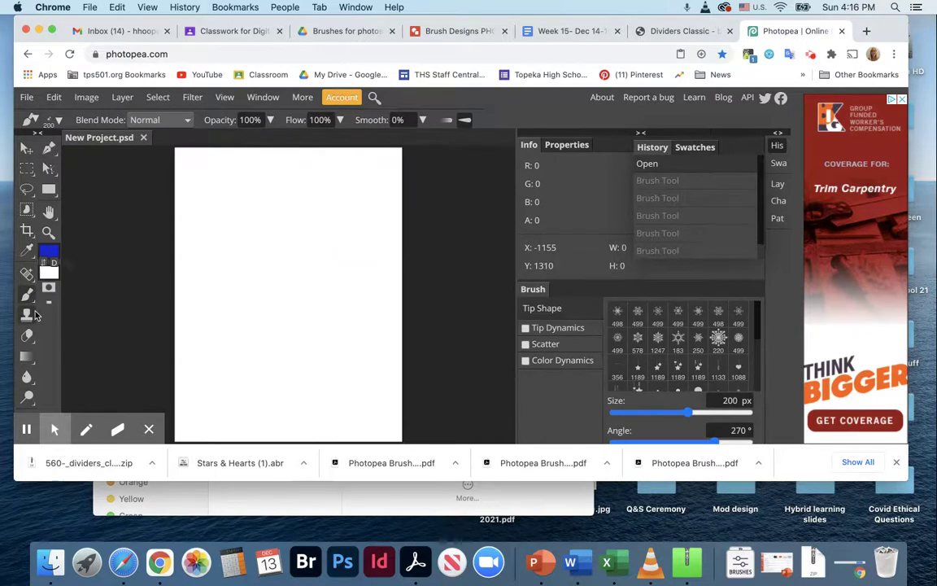
- Fill the whole canvas with the blue foreground colour using the Paint Bucket Tool
{"action": "scroll", "coordinate": [29, 374], "scroll_direction": "down", "scroll_amount": 3}
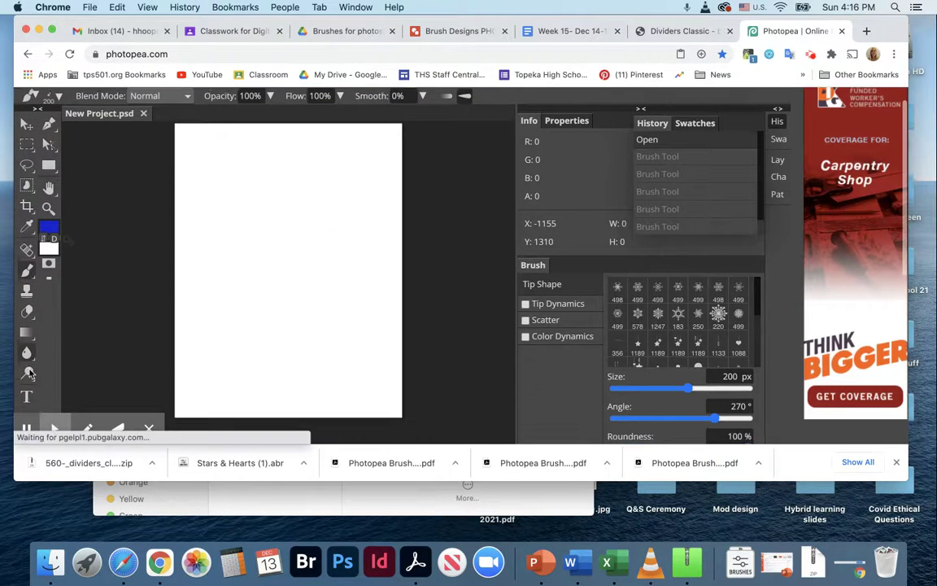
{"action": "right_click", "coordinate": [29, 327]}
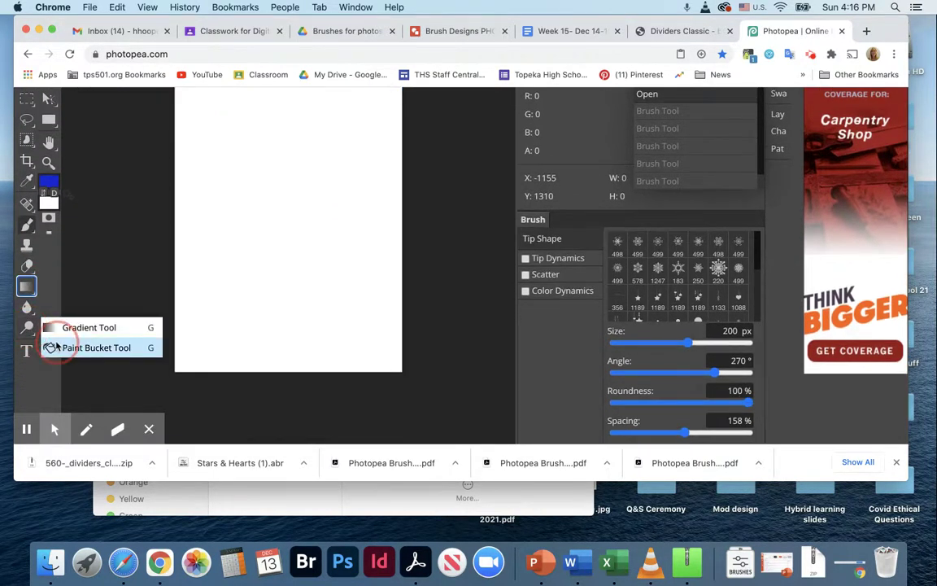
{"action": "left_click", "coordinate": [49, 348]}
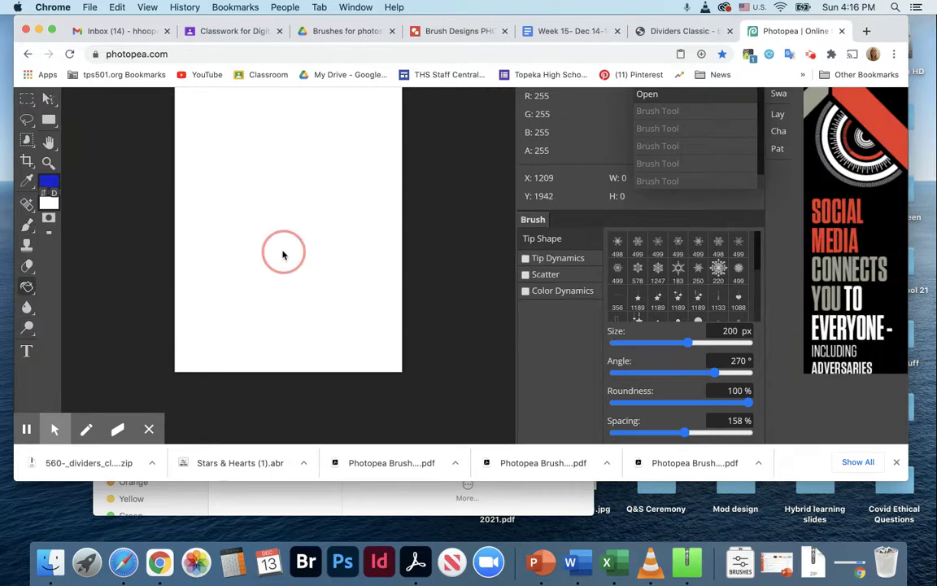
{"action": "left_click", "coordinate": [283, 255]}
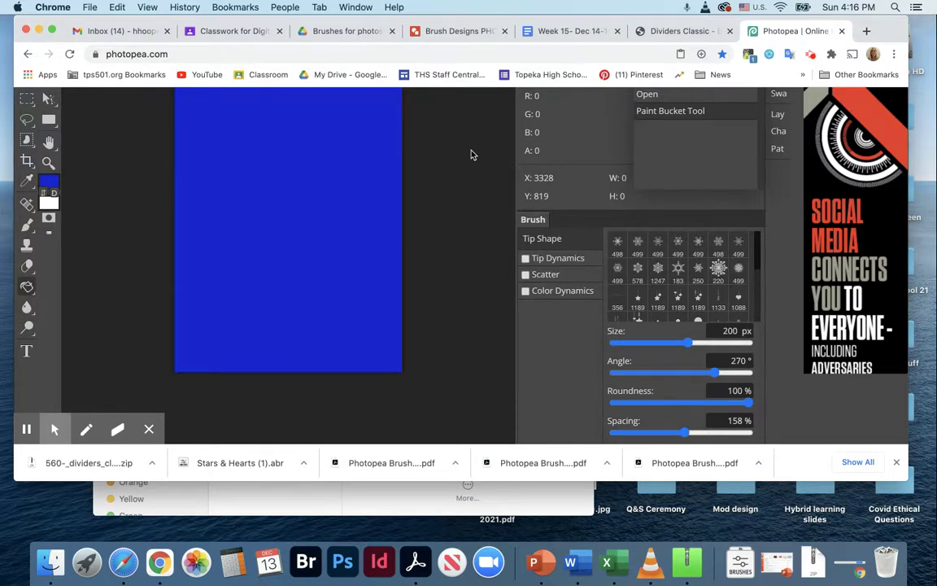
- Fill the canvas with the blue foreground colour, with the white background colour, and with the foreground colour again
{"action": "key", "text": "alt+BackSpace"}
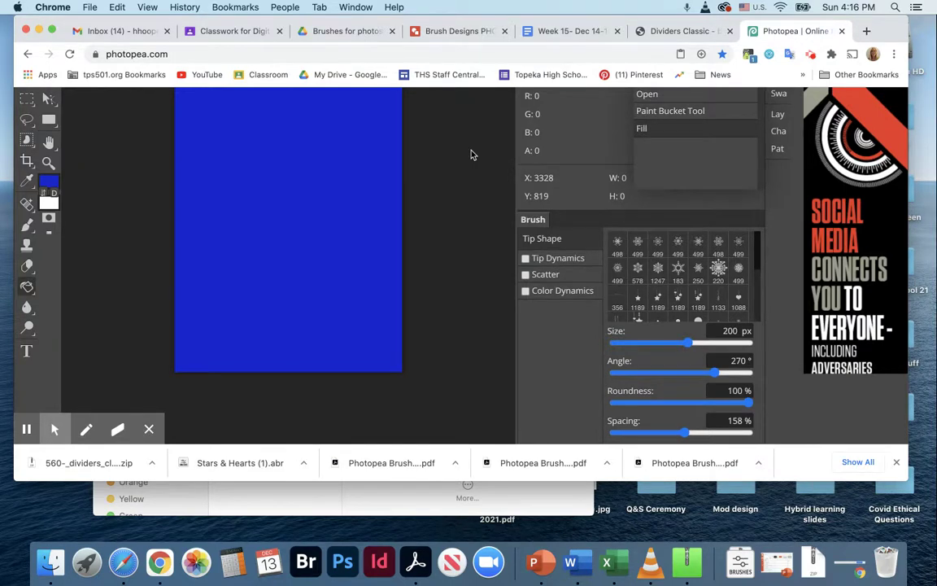
{"action": "key", "text": "super+BackSpace"}
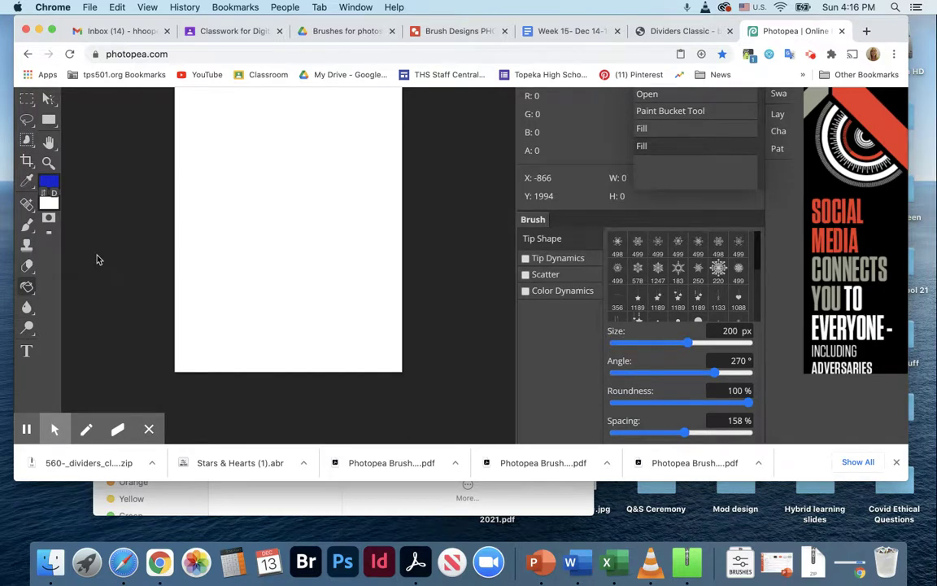
{"action": "key", "text": "alt+BackSpace"}
{"action": "key", "text": "alt+BackSpace"}
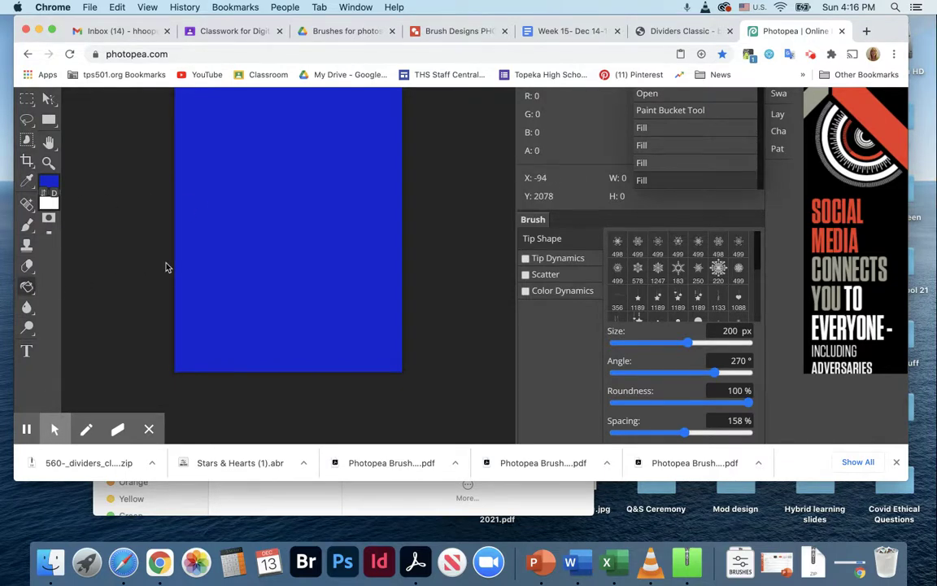
- Swap the foreground and background colours and confirm white (ffffff) as the foreground colour
{"action": "left_click", "coordinate": [44, 192]}
{"action": "left_click", "coordinate": [49, 183]}
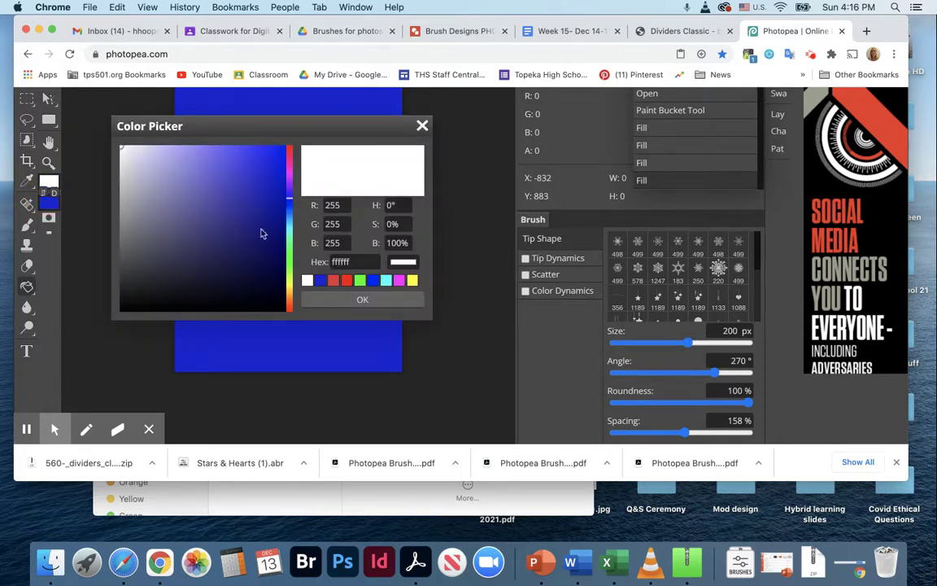
{"action": "left_click", "coordinate": [323, 299]}
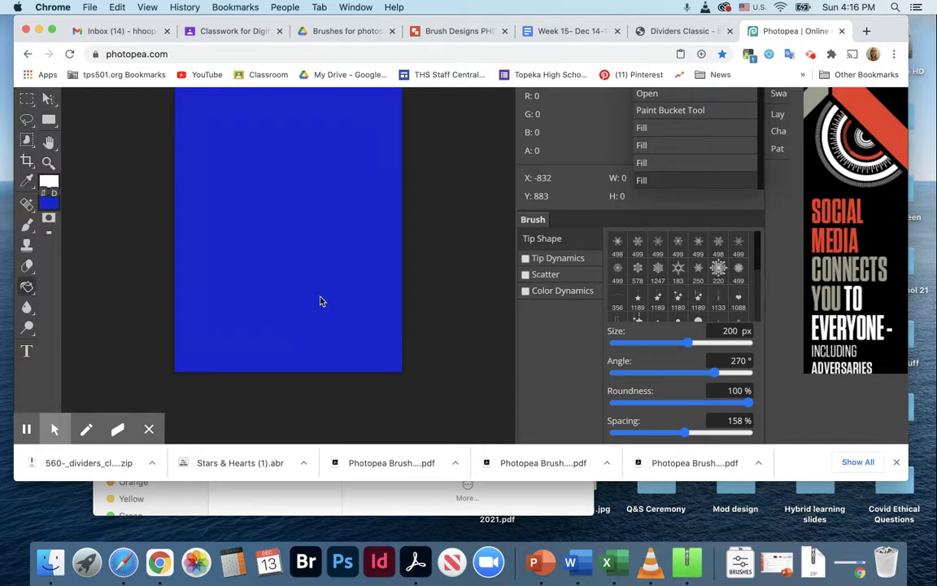
{"action": "left_click", "coordinate": [718, 269]}
{"action": "left_click", "coordinate": [283, 163]}
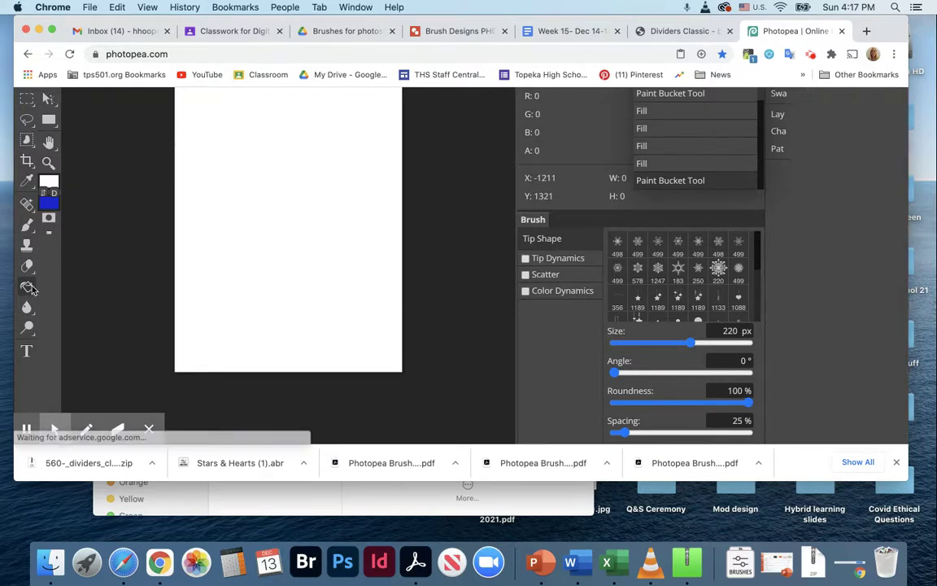
{"action": "key", "text": "super+z"}
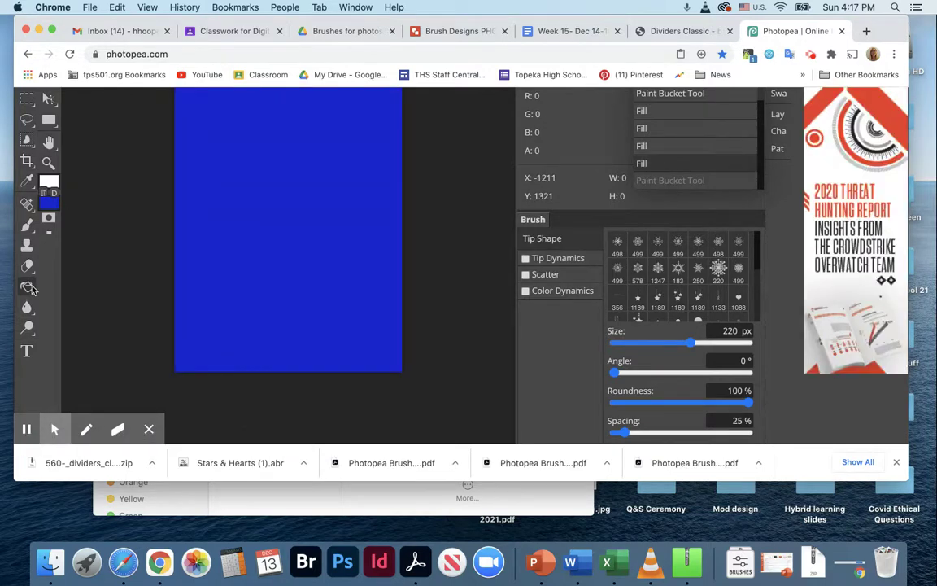
- Switch to the Brush Tool and stamp the 220 px snowflake brush in white near the middle of the blue canvas
{"action": "right_click", "coordinate": [26, 228]}
{"action": "left_click", "coordinate": [68, 228]}
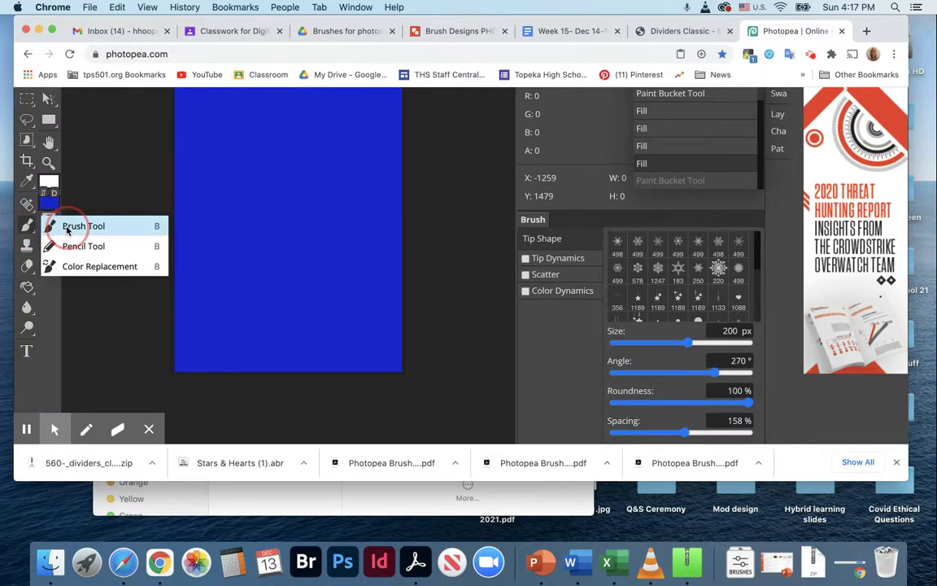
{"action": "left_click", "coordinate": [211, 171]}
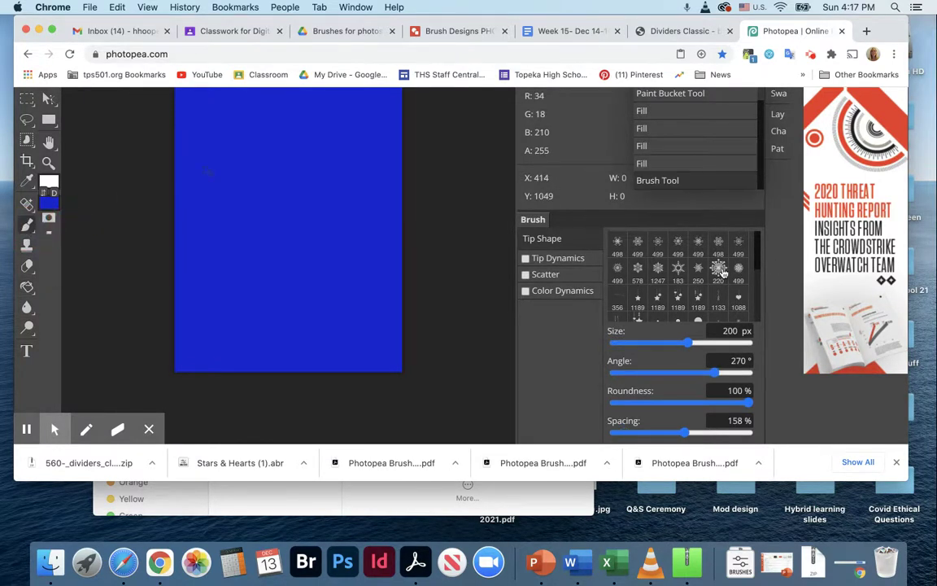
{"action": "left_click", "coordinate": [720, 270]}
{"action": "left_click", "coordinate": [268, 181]}
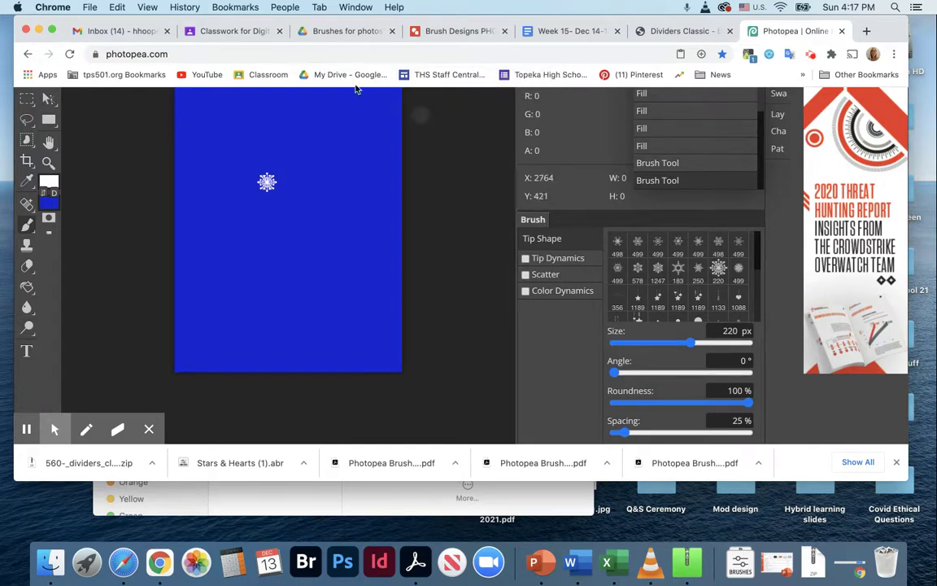
- Enlarge the snowflake brush to 1000 px and stamp it at the right edge of the canvas, above the small snowflake
{"action": "left_click", "coordinate": [120, 140]}
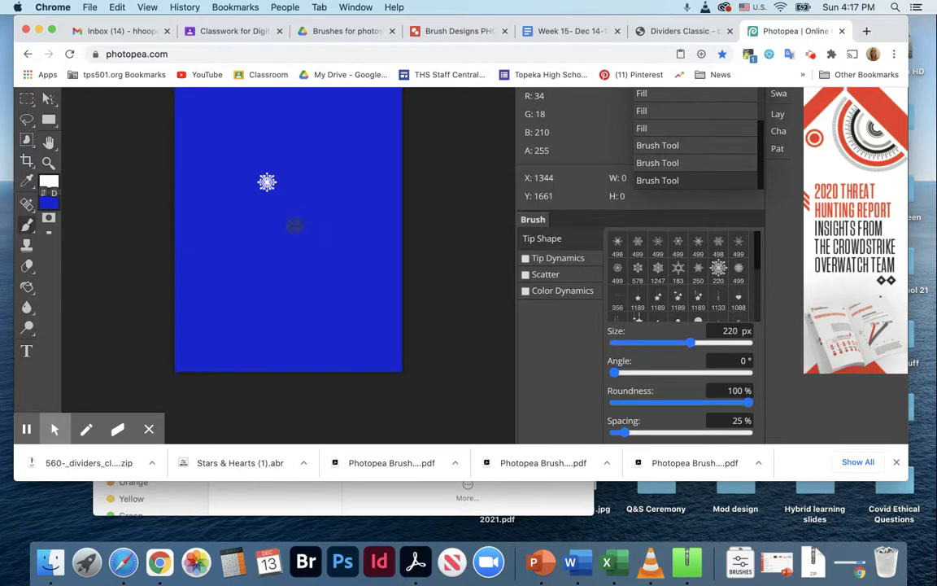
{"action": "key", "text": "bracketright"}
{"action": "key", "text": "bracketright"}
{"action": "key", "text": "bracketright"}
{"action": "key", "text": "bracketright"}
{"action": "key", "text": "bracketright"}
{"action": "key", "text": "bracketright"}
{"action": "key", "text": "bracketright"}
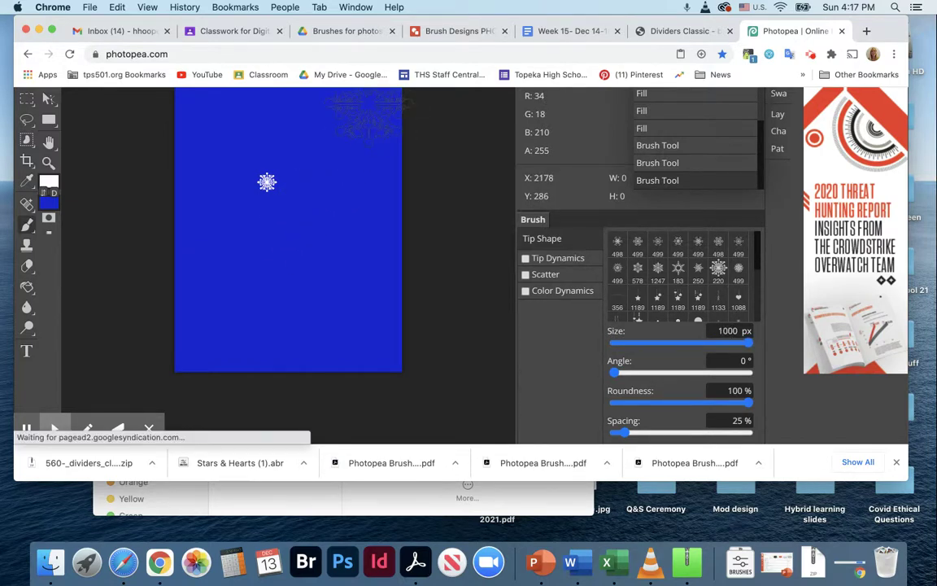
{"action": "left_click", "coordinate": [366, 114]}
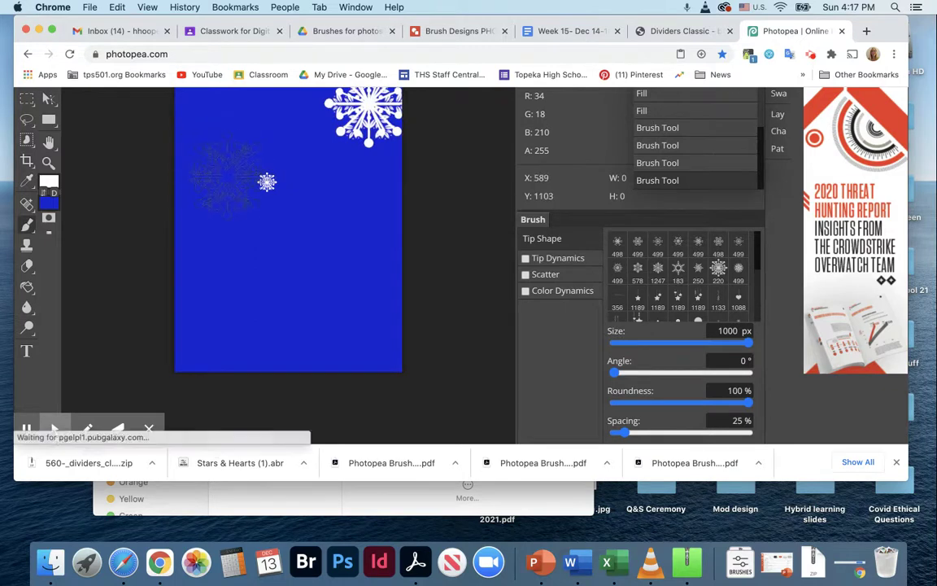
- Stamp the 183 px snowflake brush right of centre, and at 800 px once at the canvas's right edge and once near its left edge
{"action": "left_click", "coordinate": [675, 269]}
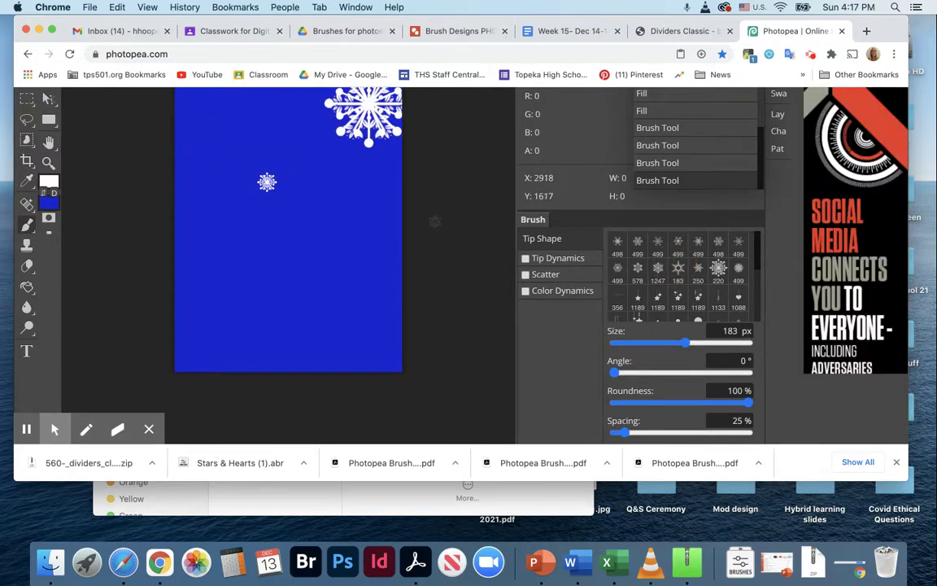
{"action": "left_click", "coordinate": [337, 197]}
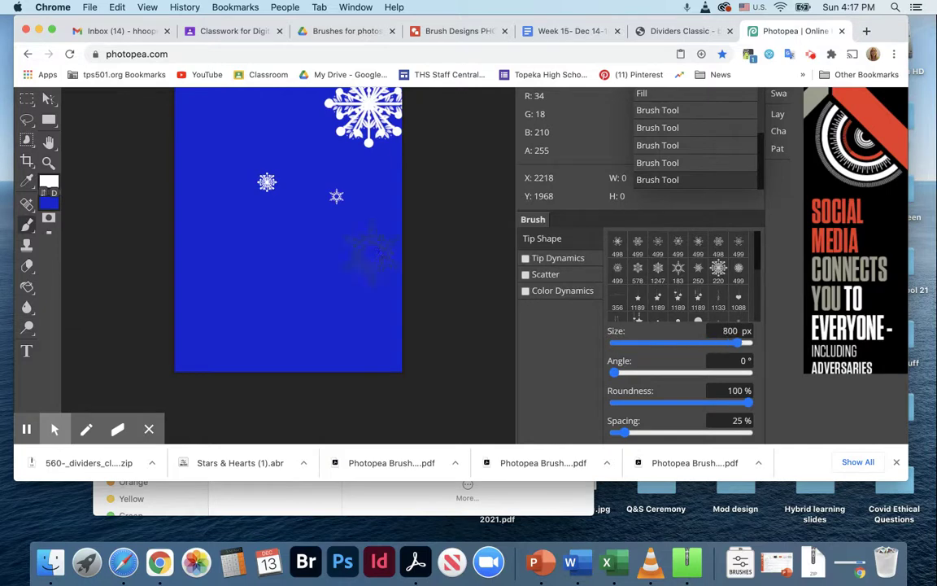
{"action": "left_click", "coordinate": [372, 232]}
{"action": "left_click", "coordinate": [220, 150]}
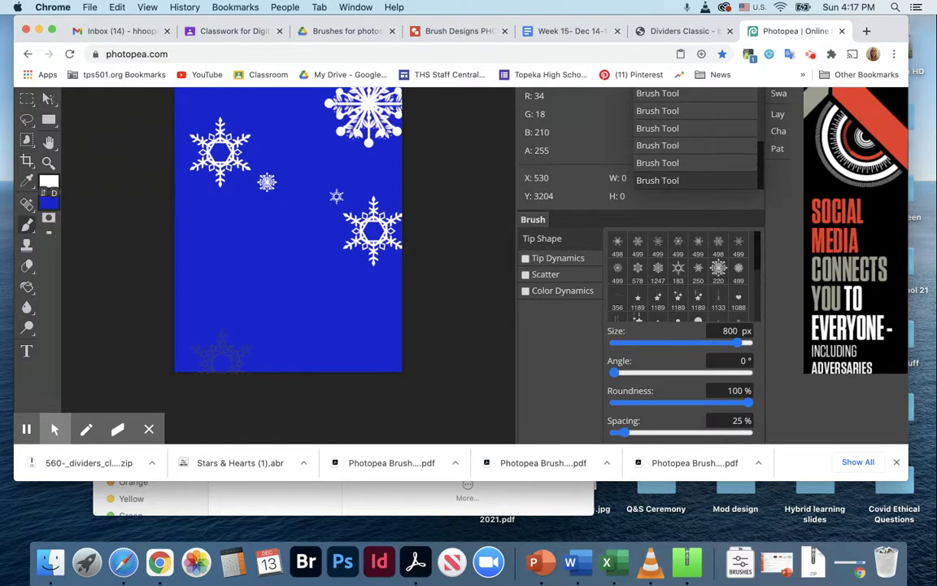
- Draw a text box about 619 px high in the lower part of the canvas and enter the Happy Holidays greeting in the Dekko font
{"action": "left_click", "coordinate": [26, 354]}
{"action": "left_click_drag", "start_coordinate": [244, 299], "coordinate": [343, 382]}
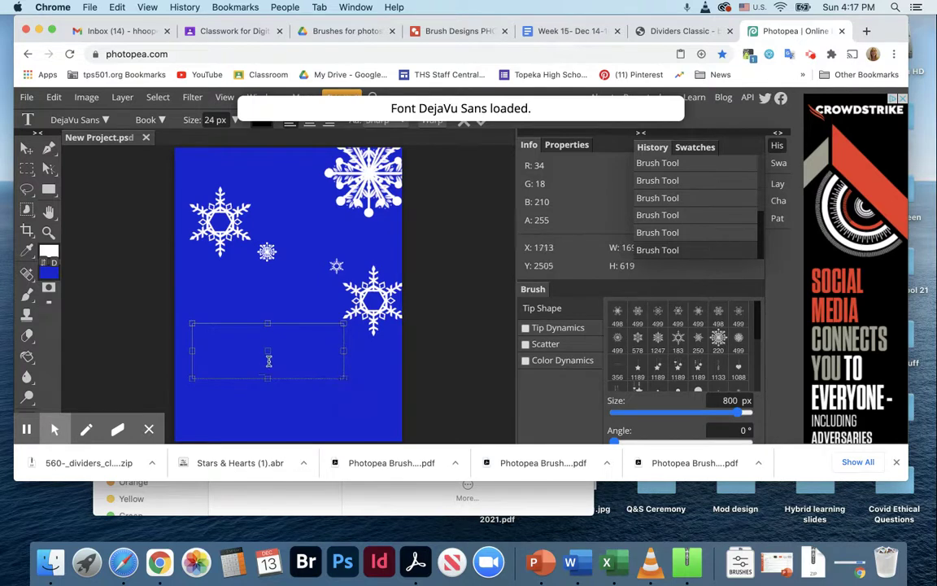
{"action": "left_click", "coordinate": [105, 122]}
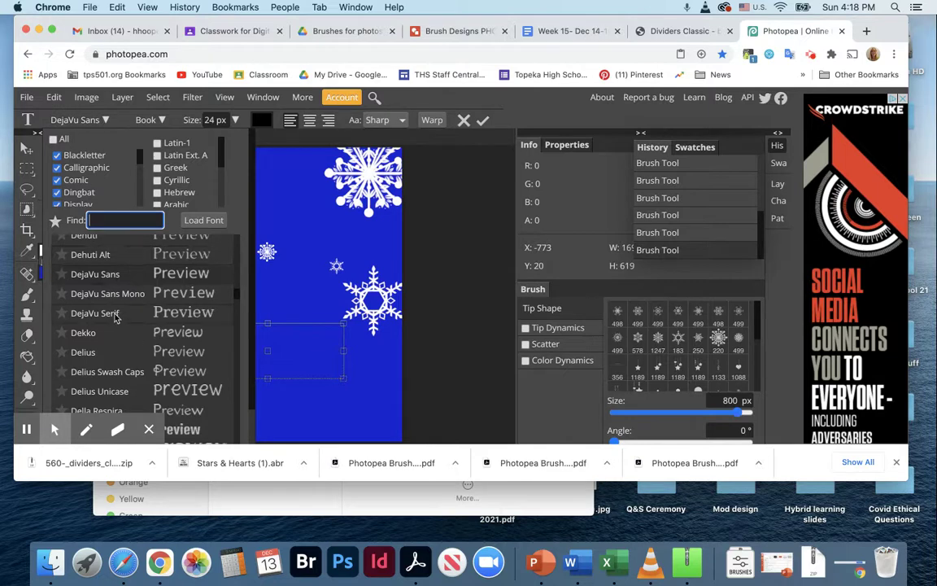
{"action": "left_click", "coordinate": [83, 332]}
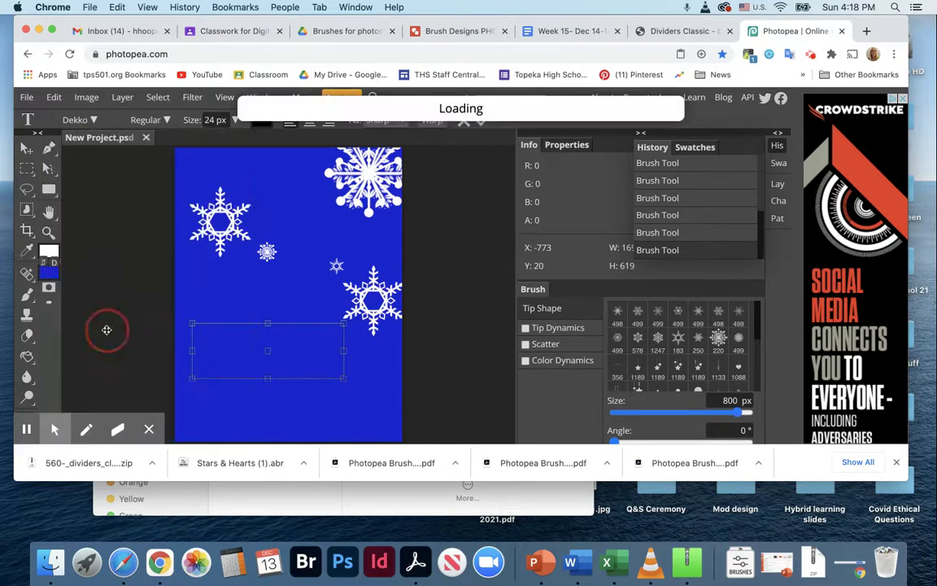
{"action": "left_click", "coordinate": [221, 341]}
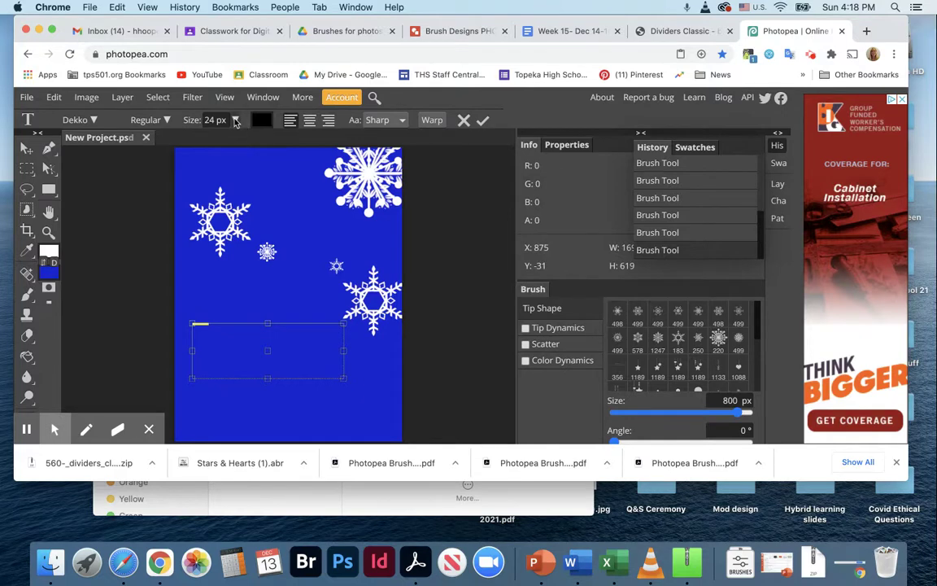
- Set the size of the greeting text to 150 px
{"action": "left_click", "coordinate": [235, 120]}
{"action": "left_click_drag", "start_coordinate": [217, 136], "coordinate": [243, 143]}
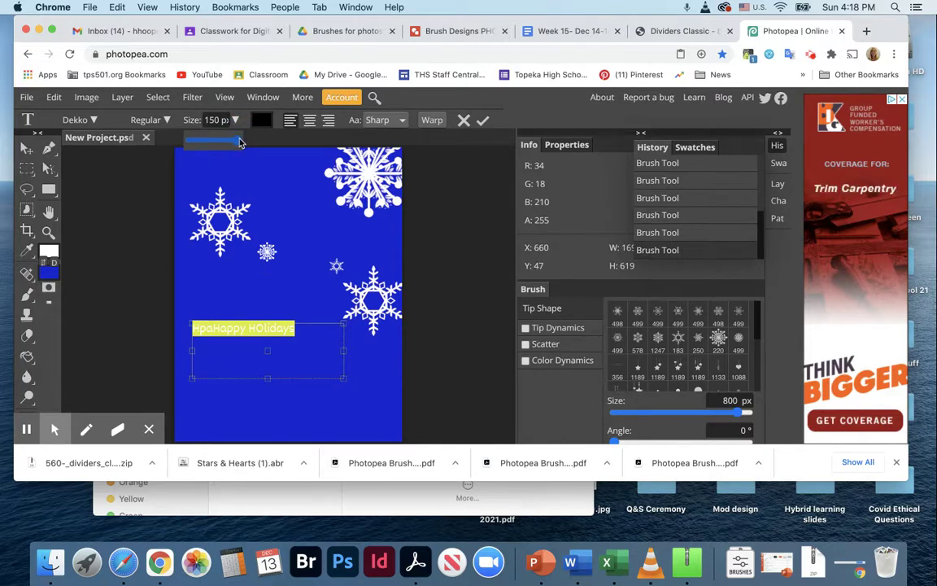
{"action": "left_click", "coordinate": [285, 286]}
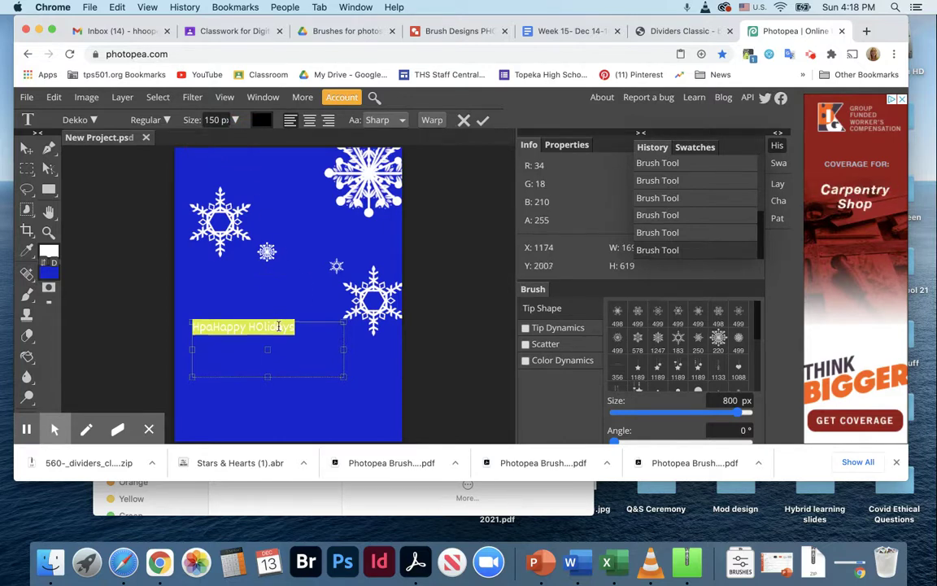
- Correct the greeting to read "Happy Holidays" by lowercasing the second word's o and removing the stray letters in front
{"action": "left_click", "coordinate": [270, 358]}
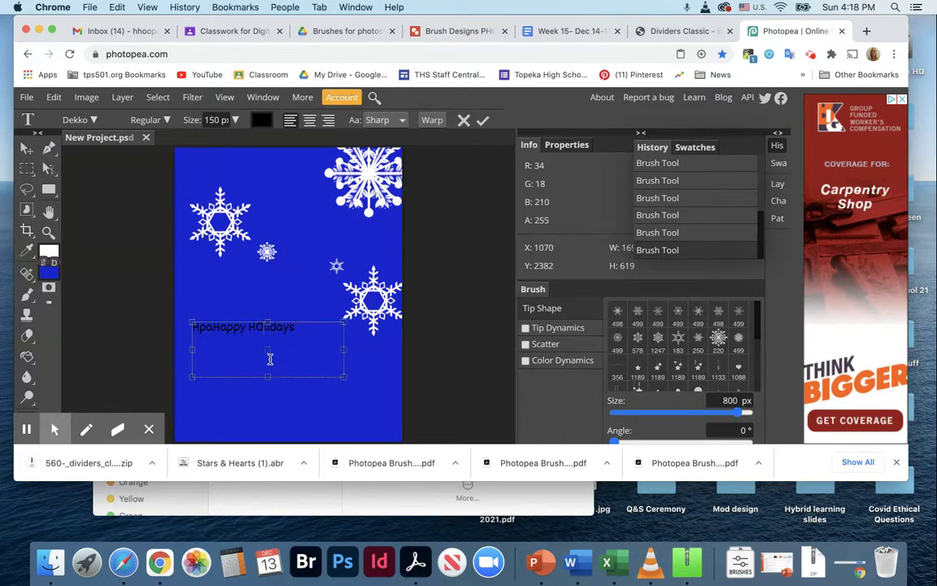
{"action": "key", "text": "BackSpace"}
{"action": "type", "text": "o"}
{"action": "left_click", "coordinate": [214, 328]}
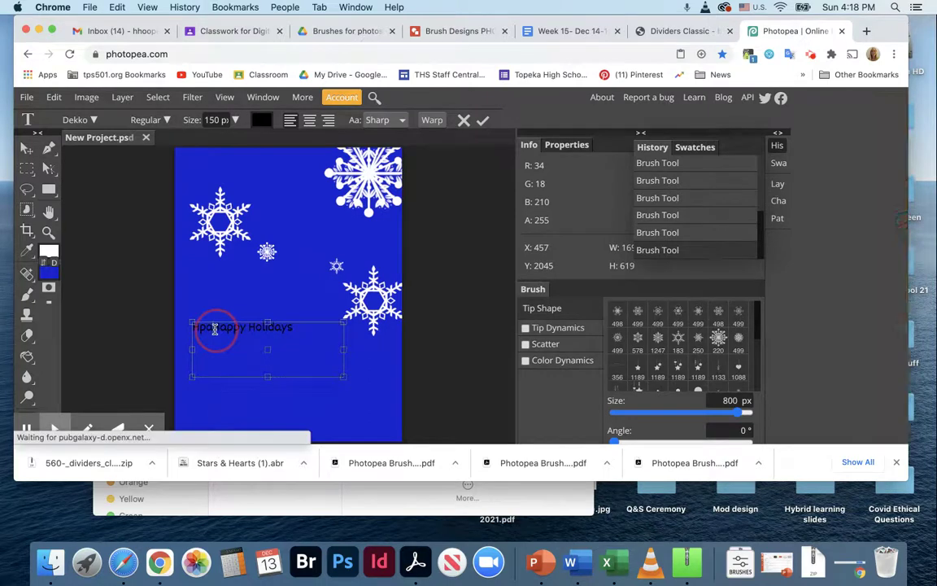
{"action": "left_click_drag", "start_coordinate": [214, 329], "coordinate": [192, 327]}
{"action": "key", "text": "BackSpace"}
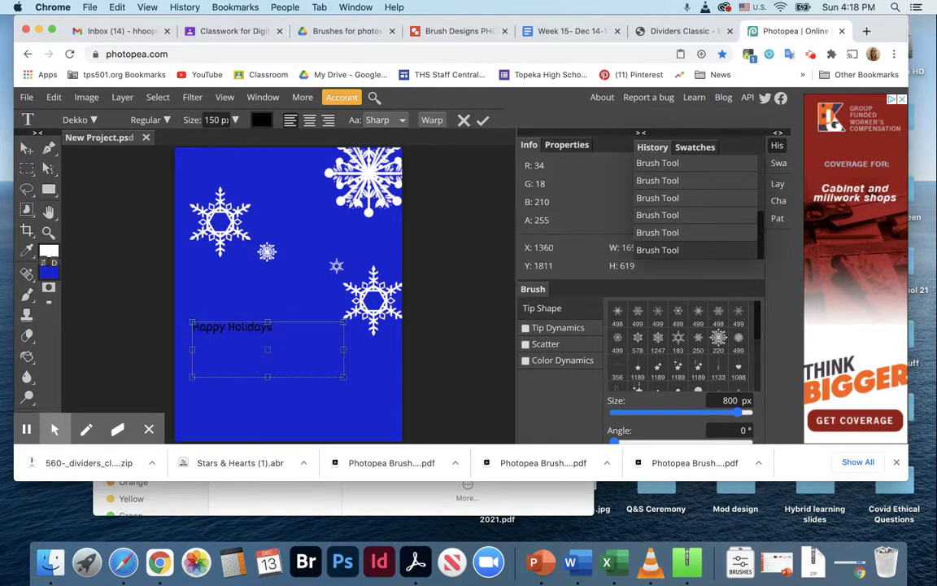
- Try the Happy Holidays text at 18 px and return it to 150 px
{"action": "left_click_drag", "start_coordinate": [275, 327], "coordinate": [192, 327]}
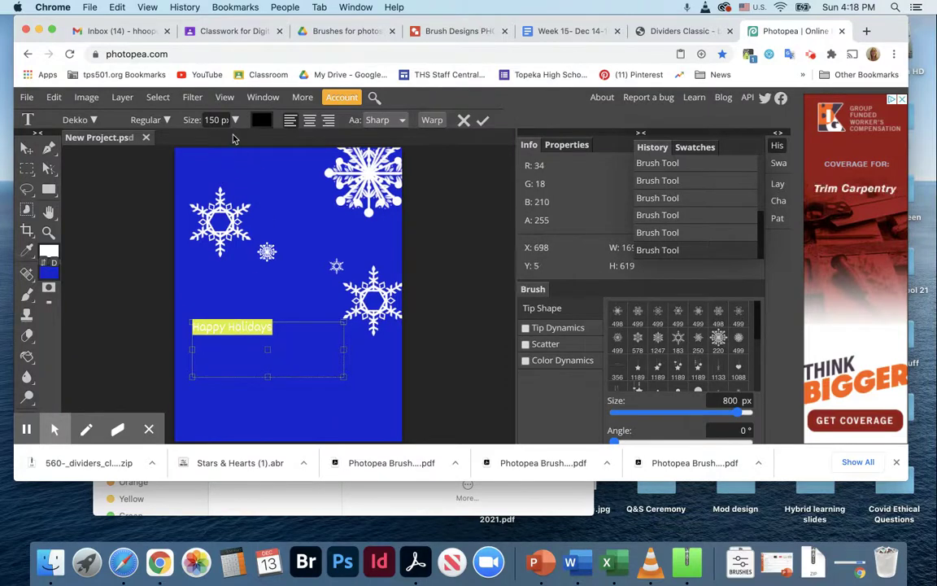
{"action": "left_click", "coordinate": [235, 120]}
{"action": "left_click_drag", "start_coordinate": [237, 139], "coordinate": [211, 141]}
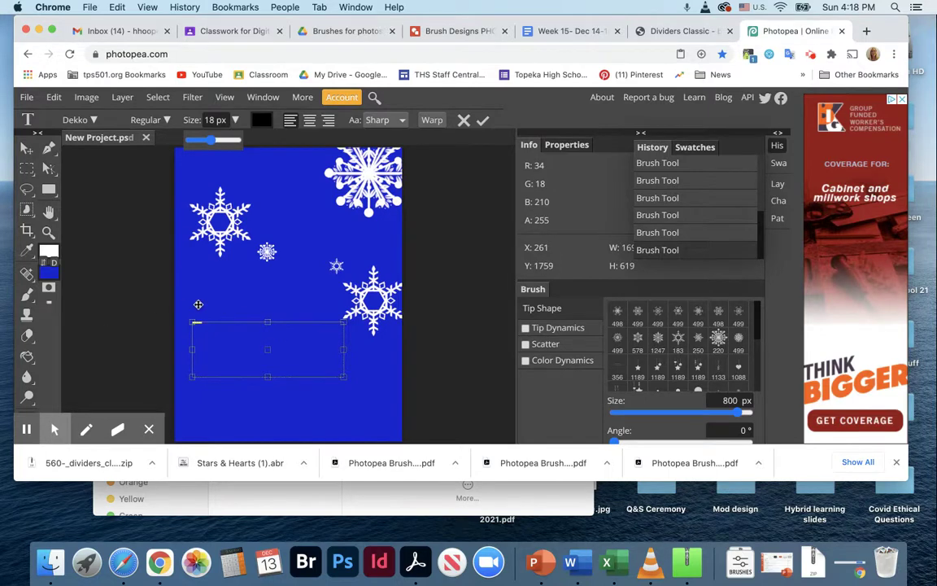
{"action": "left_click_drag", "start_coordinate": [213, 139], "coordinate": [245, 141]}
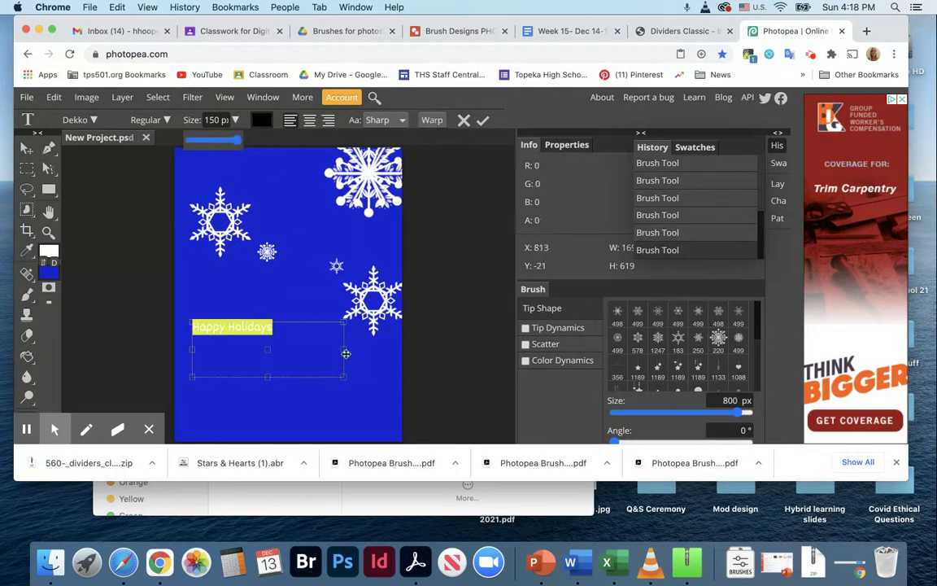
- Shrink the text box around Happy Holidays to about 975 by 128 px and commit the text
{"action": "left_click_drag", "start_coordinate": [344, 378], "coordinate": [282, 329]}
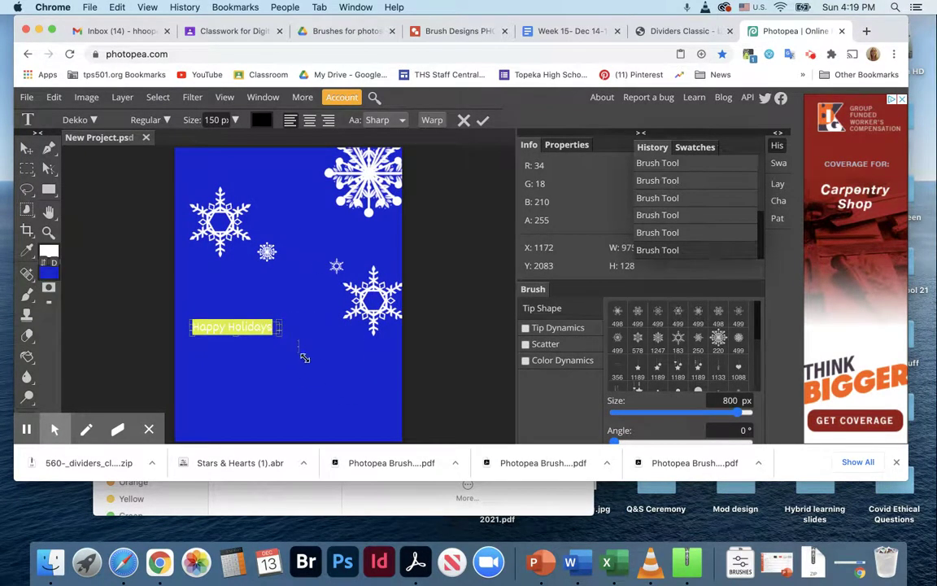
{"action": "left_click", "coordinate": [482, 120]}
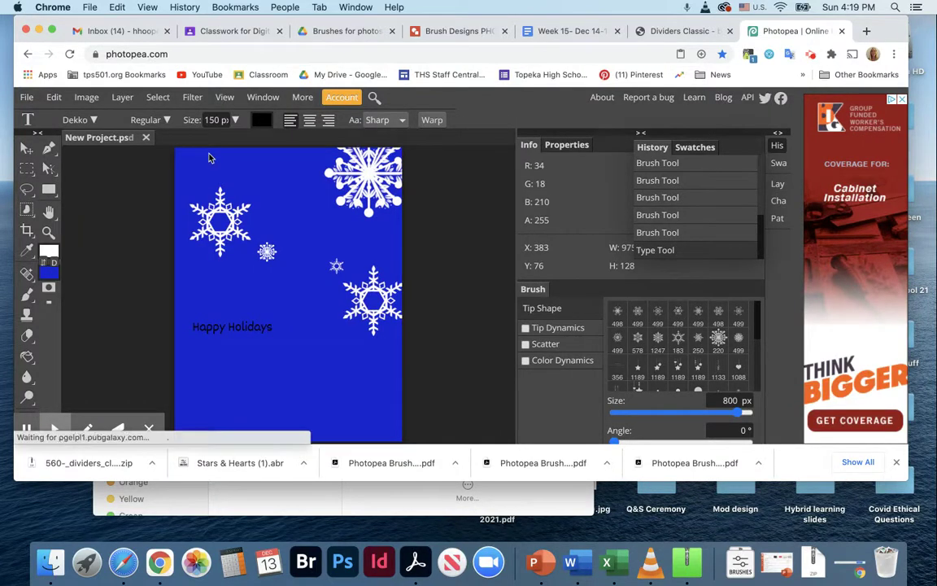
- Scale the Happy Holidays text up to about 845 px high across the canvas using transform controls, and turn the controls off
{"action": "left_click", "coordinate": [27, 148]}
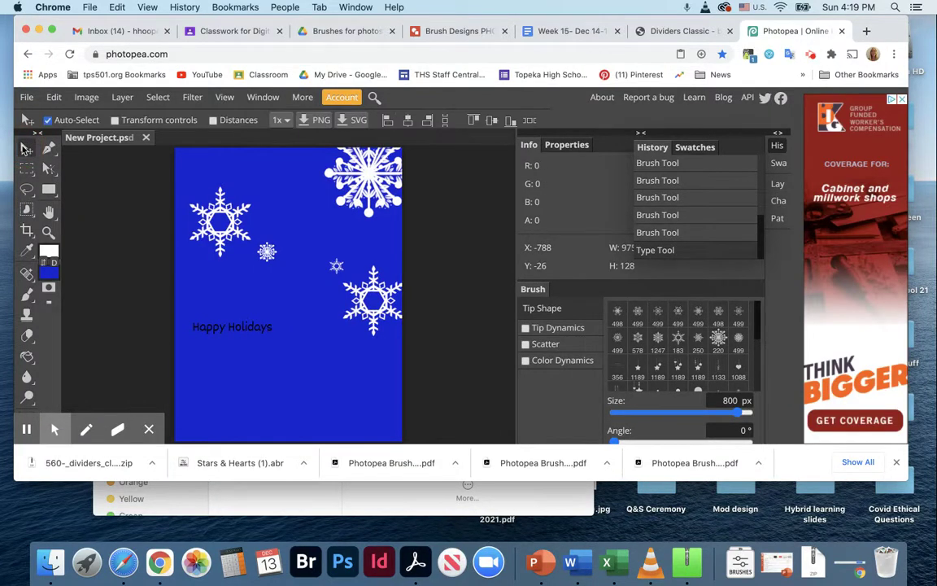
{"action": "left_click", "coordinate": [116, 121]}
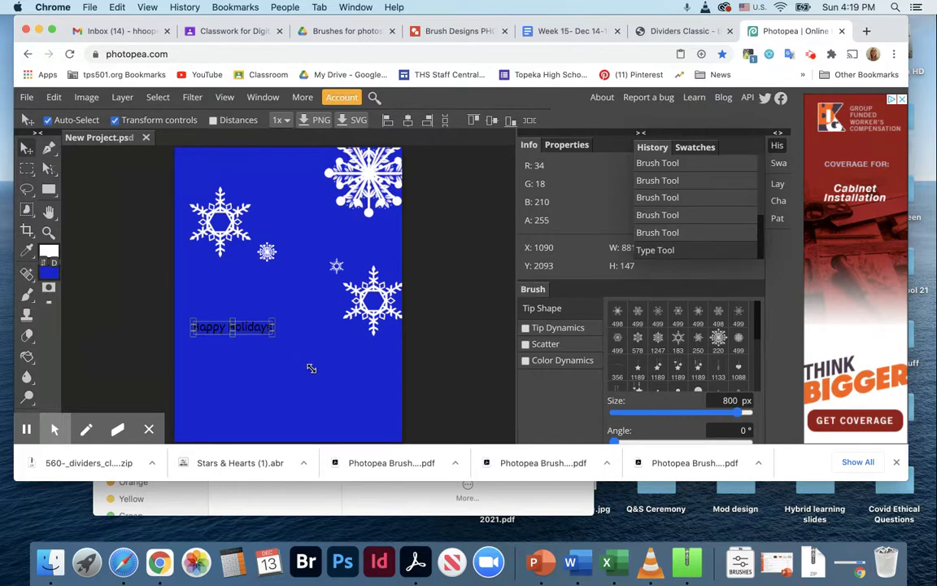
{"action": "left_click_drag", "start_coordinate": [275, 331], "coordinate": [367, 396]}
{"action": "key", "text": "Return"}
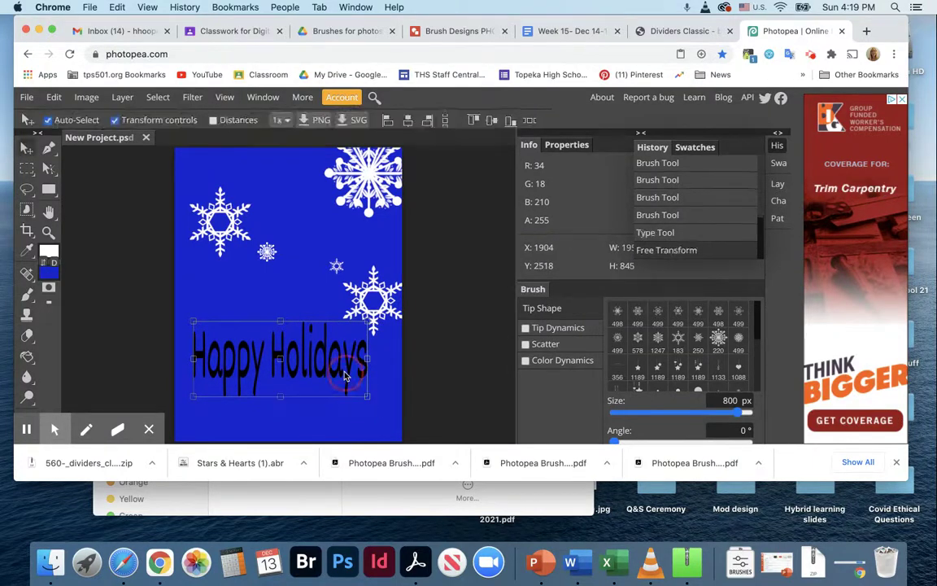
{"action": "left_click", "coordinate": [114, 120]}
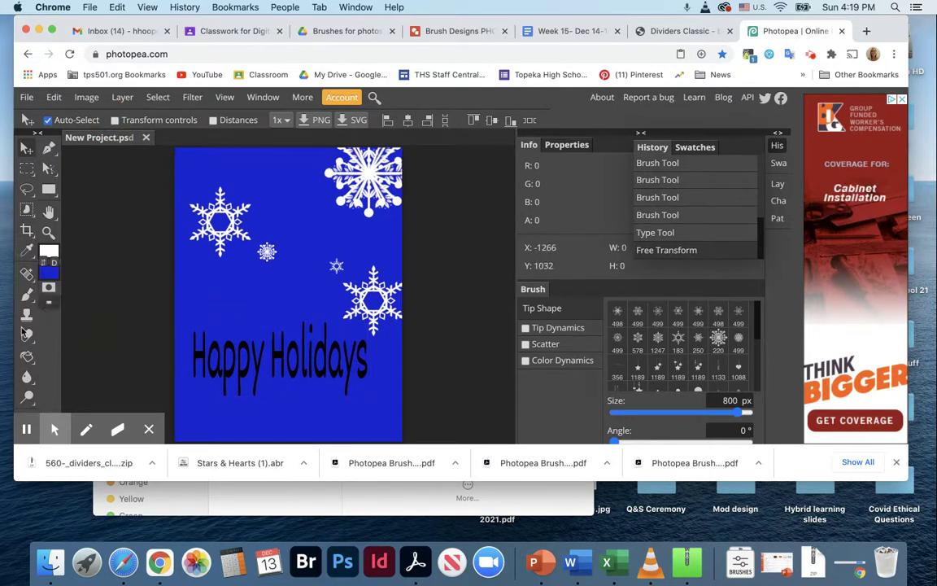
- Reopen the Happy Holidays text layer for editing and set all of its text to near-white (f8f7fb)
{"action": "scroll", "coordinate": [626, 342], "scroll_direction": "down", "scroll_amount": 2}
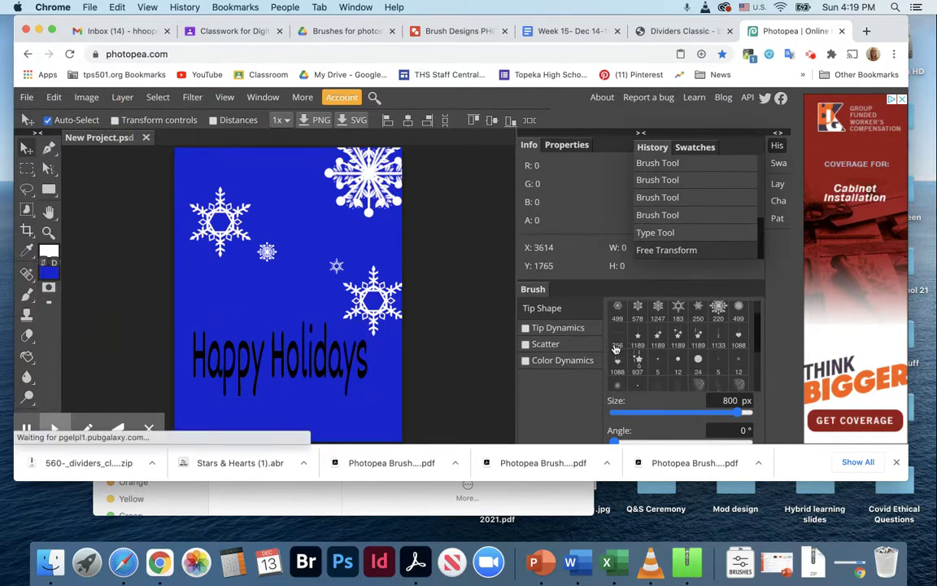
{"action": "scroll", "coordinate": [25, 325], "scroll_direction": "down", "scroll_amount": 2}
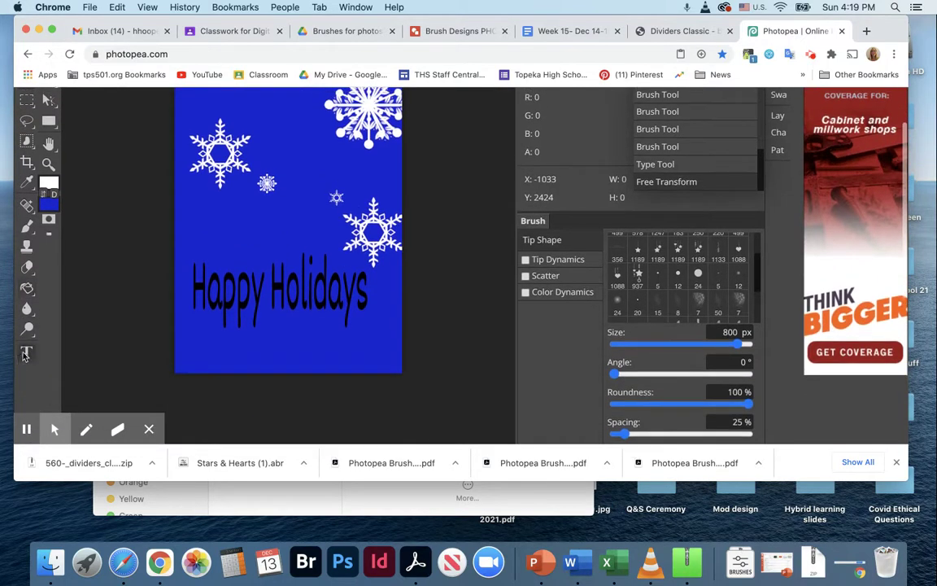
{"action": "left_click", "coordinate": [27, 351]}
{"action": "scroll", "coordinate": [476, 300], "scroll_direction": "up", "scroll_amount": 2}
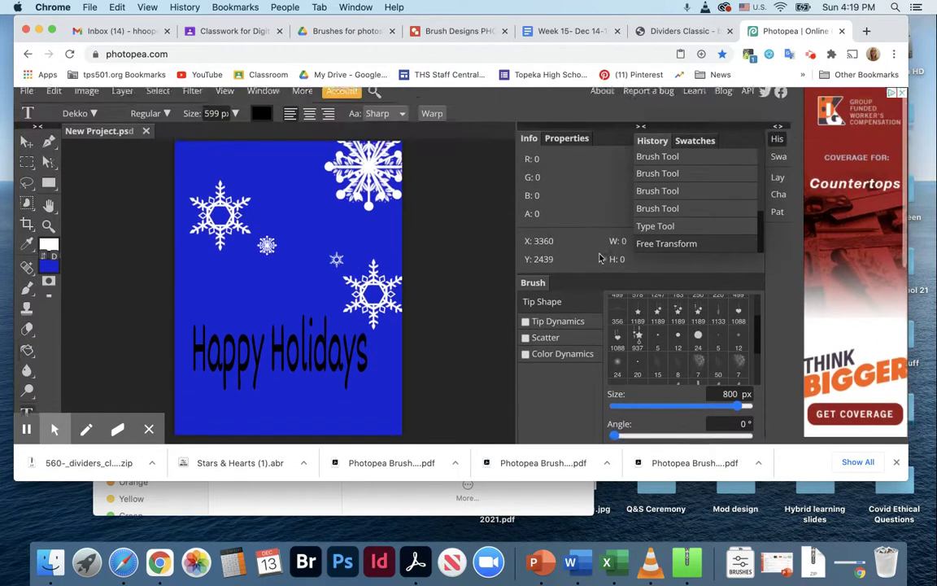
{"action": "key", "text": "F7"}
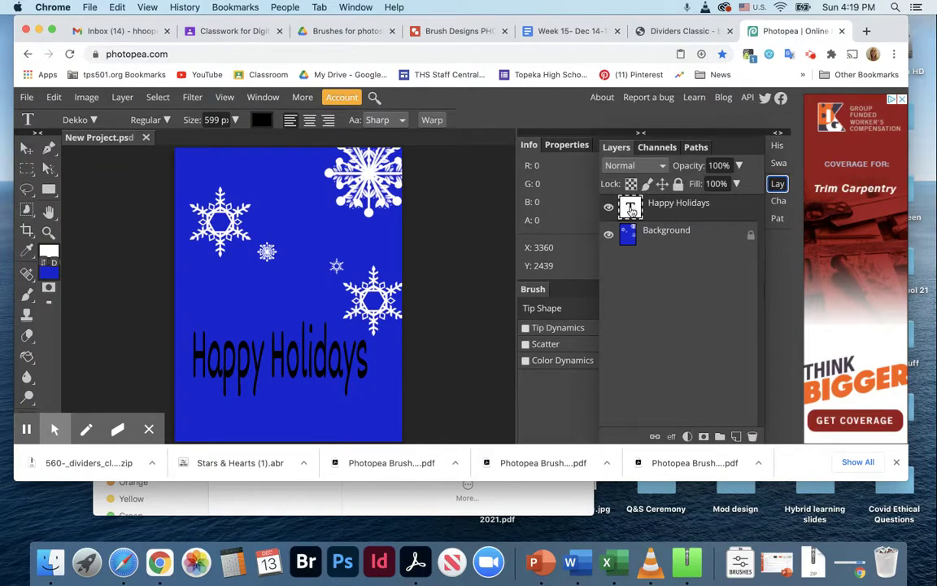
{"action": "double_click", "coordinate": [632, 210]}
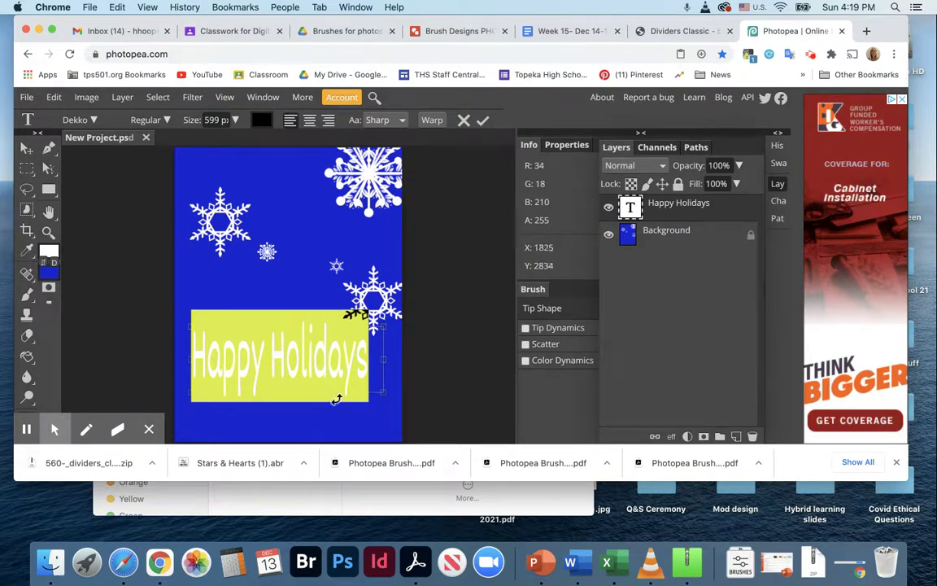
{"action": "left_click", "coordinate": [367, 361]}
{"action": "left_click_drag", "start_coordinate": [368, 362], "coordinate": [188, 360]}
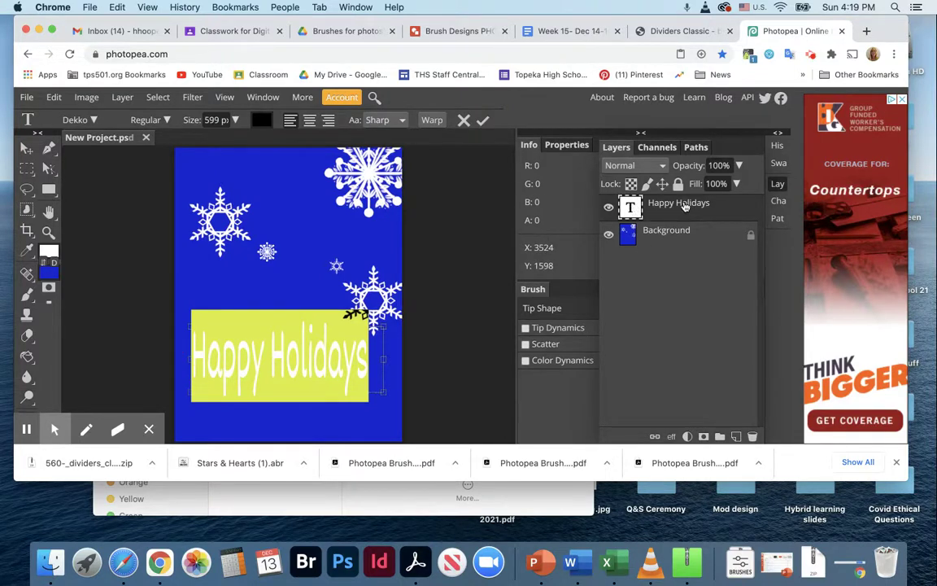
{"action": "left_click", "coordinate": [261, 122]}
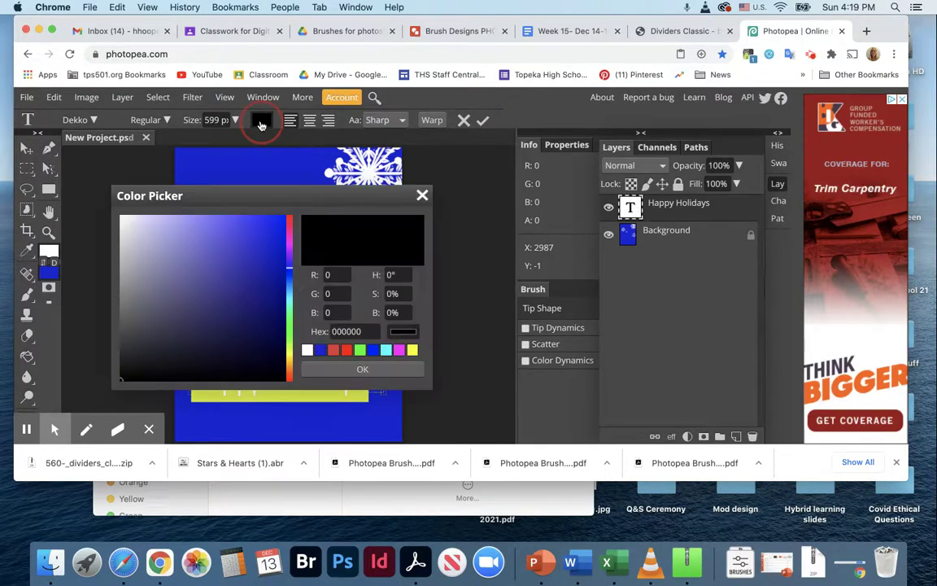
{"action": "left_click", "coordinate": [123, 219]}
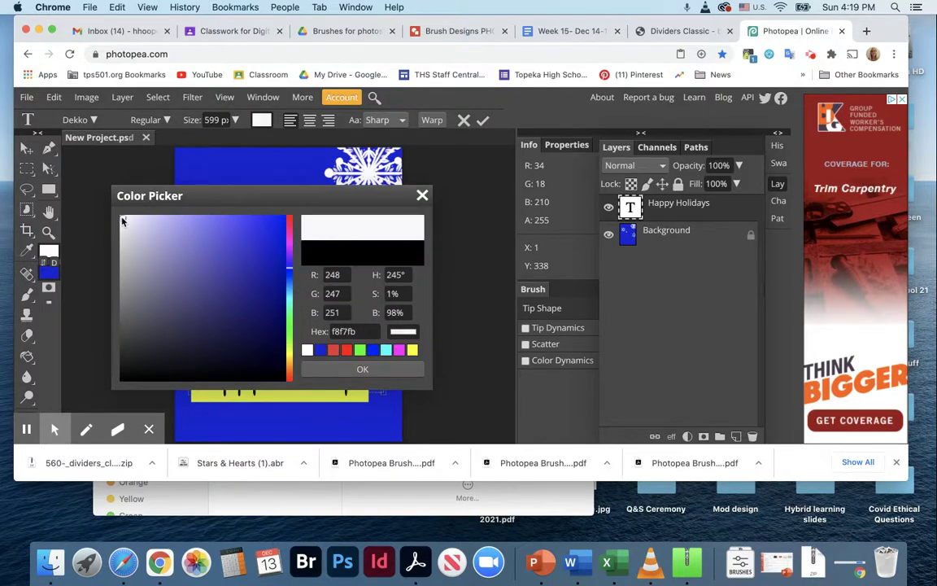
{"action": "left_click", "coordinate": [362, 369]}
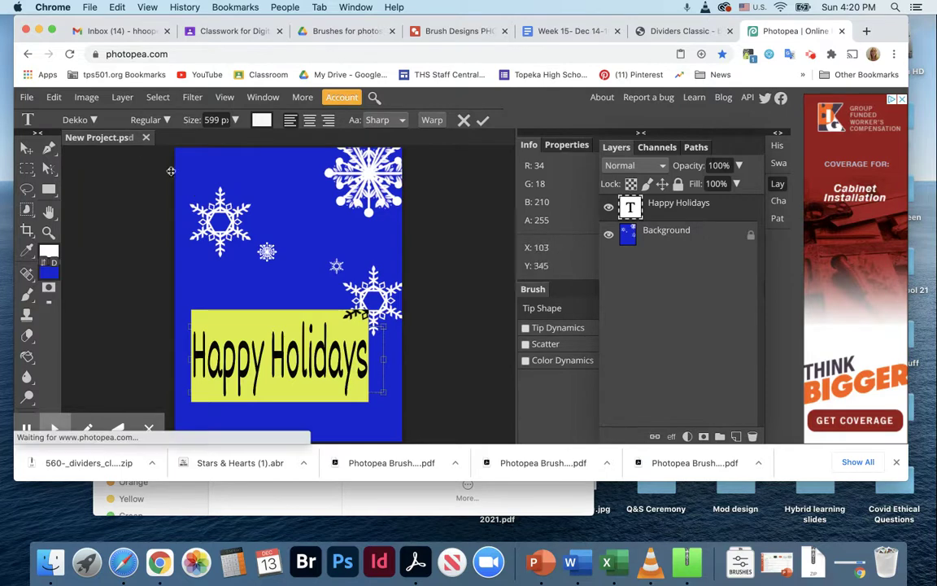
- Try Delius Swash Caps on the greeting and settle on the Desyrel font
{"action": "left_click", "coordinate": [92, 119]}
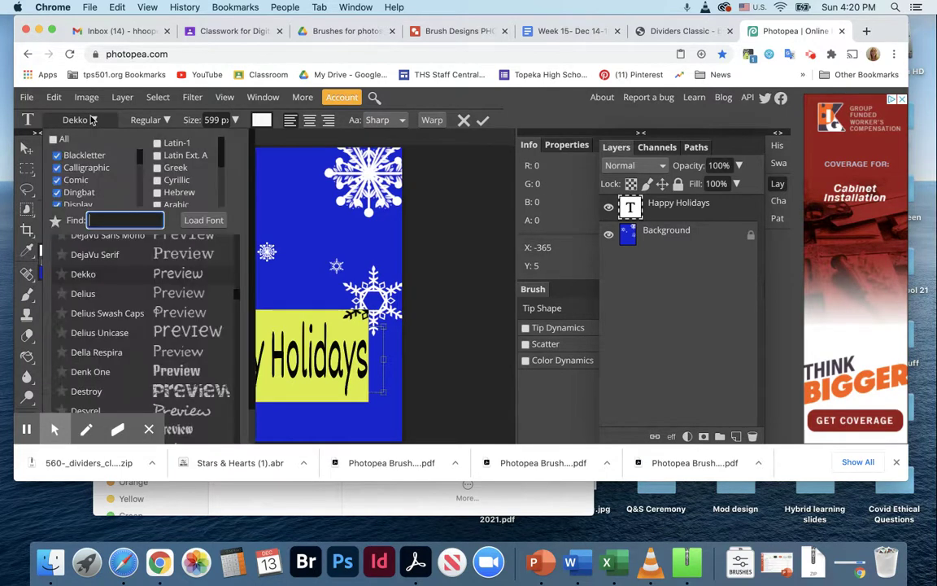
{"action": "left_click", "coordinate": [90, 314]}
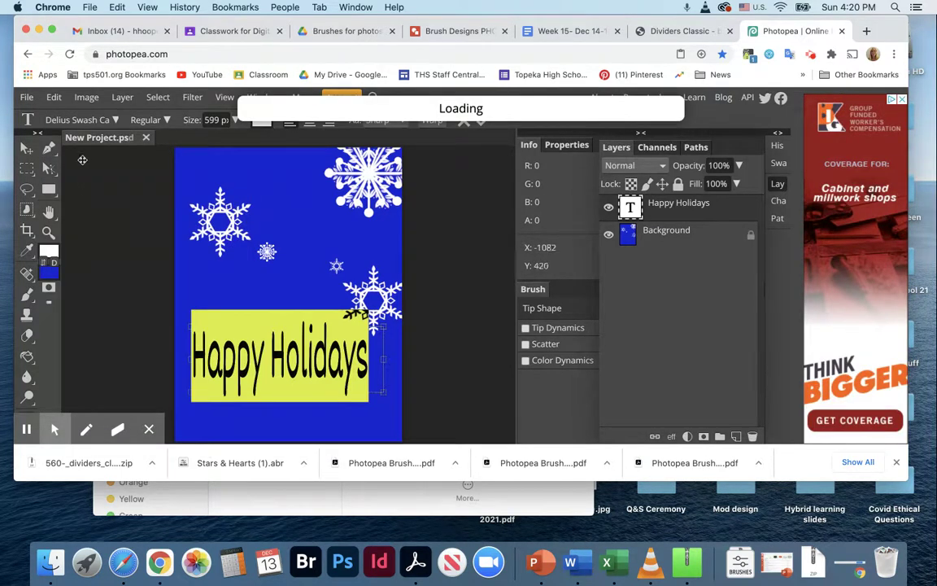
{"action": "left_click", "coordinate": [117, 119]}
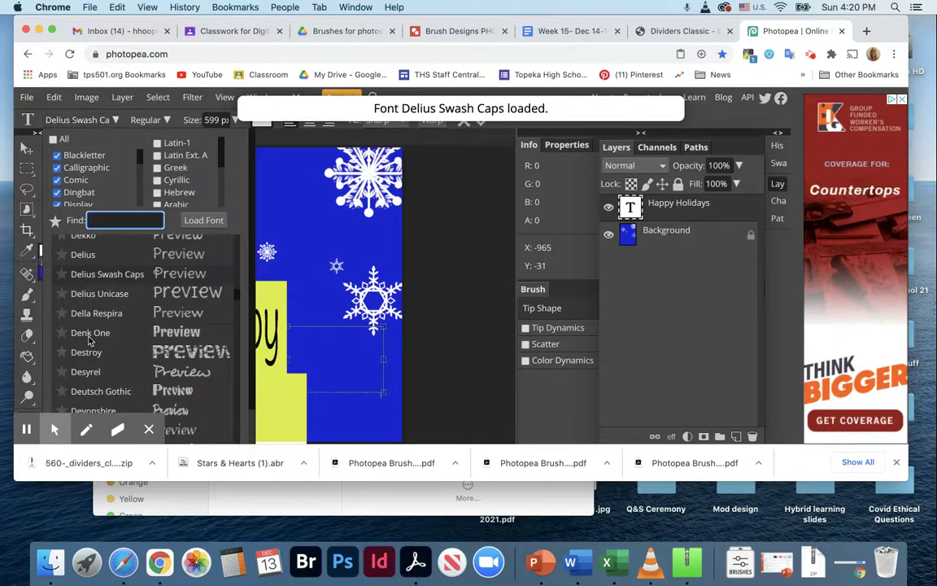
{"action": "scroll", "coordinate": [89, 341], "scroll_direction": "down", "scroll_amount": 2}
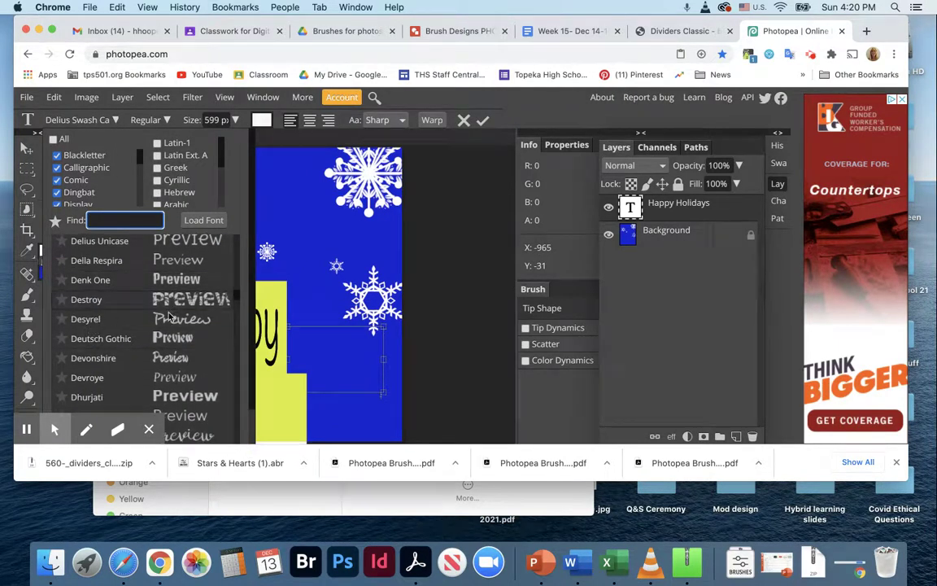
{"action": "left_click", "coordinate": [85, 319]}
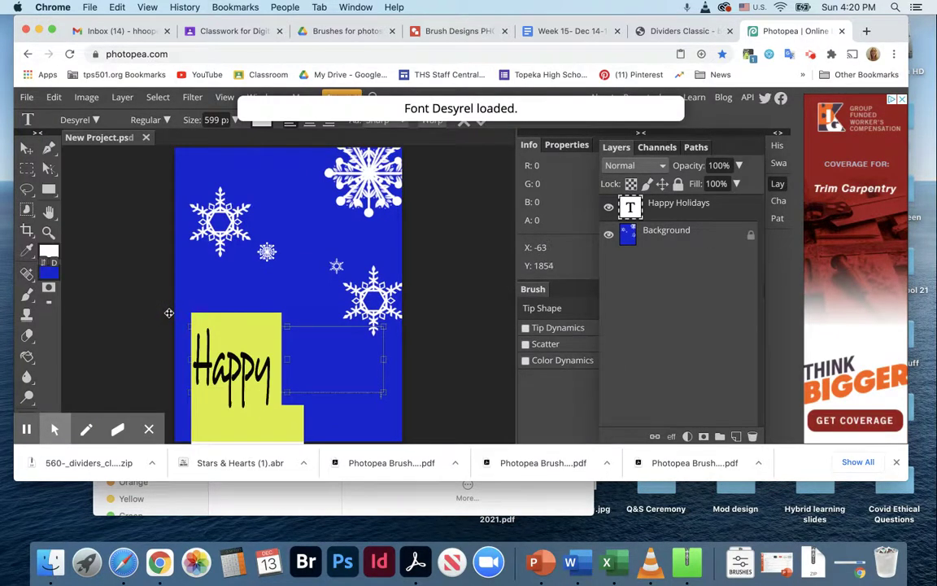
- Reduce the Desyrel greeting to 150 px, fit its text box closely around the words and commit the edit
{"action": "left_click", "coordinate": [234, 121]}
{"action": "mouse_move", "coordinate": [237, 141]}
{"action": "left_mouse_down"}
{"action": "mouse_move", "coordinate": [226, 143]}
{"action": "mouse_move", "coordinate": [267, 151]}
{"action": "mouse_move", "coordinate": [249, 142]}
{"action": "left_mouse_up"}
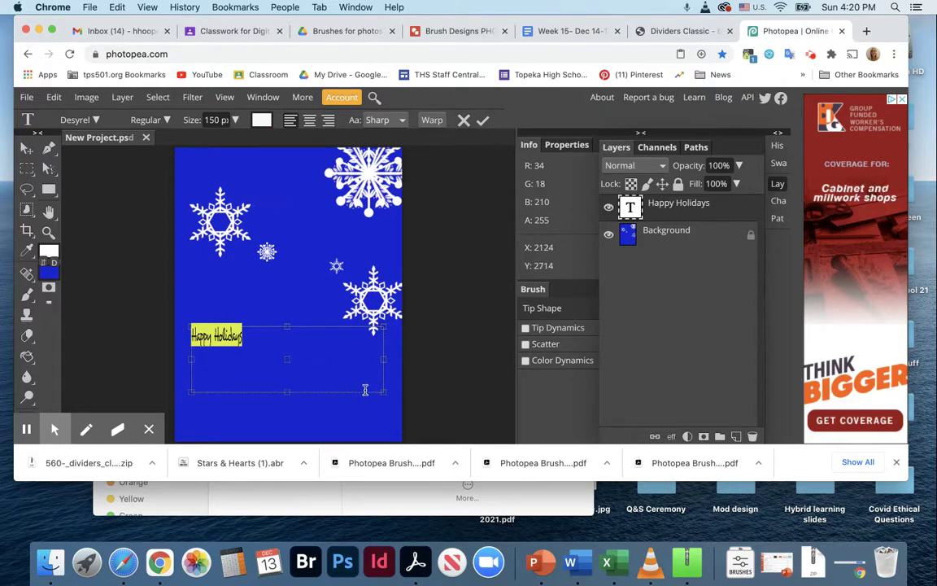
{"action": "left_click_drag", "start_coordinate": [383, 391], "coordinate": [247, 347]}
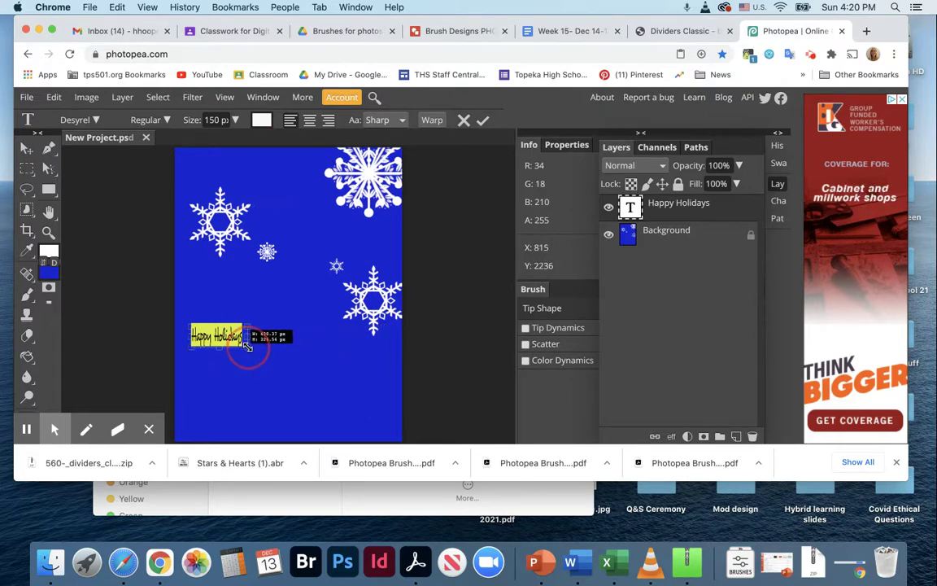
{"action": "left_click", "coordinate": [483, 120]}
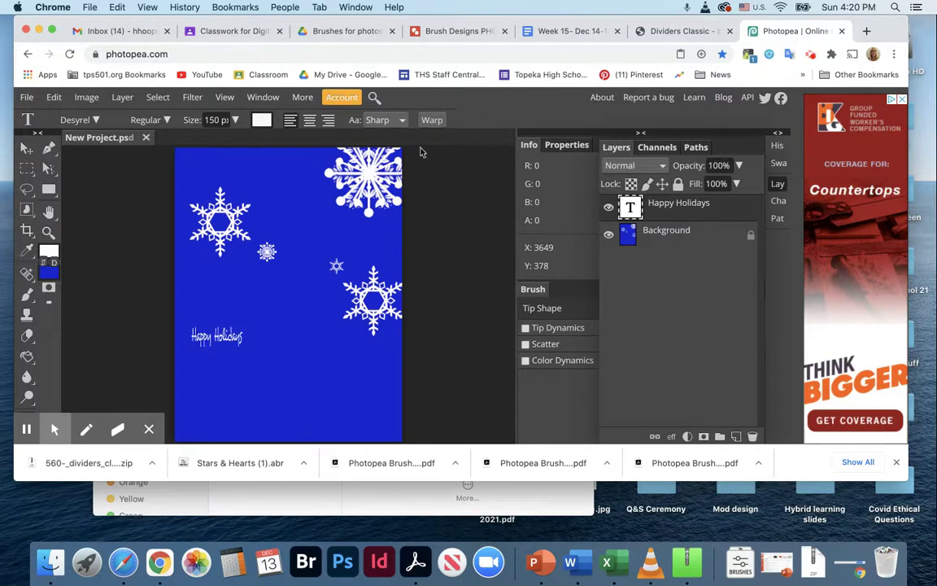
- Enlarge the Happy Holidays text to about 258% width and 361% height, and move it up beside the white snowflake
{"action": "left_click", "coordinate": [27, 147]}
{"action": "left_click", "coordinate": [114, 120]}
{"action": "left_click_drag", "start_coordinate": [243, 347], "coordinate": [321, 400]}
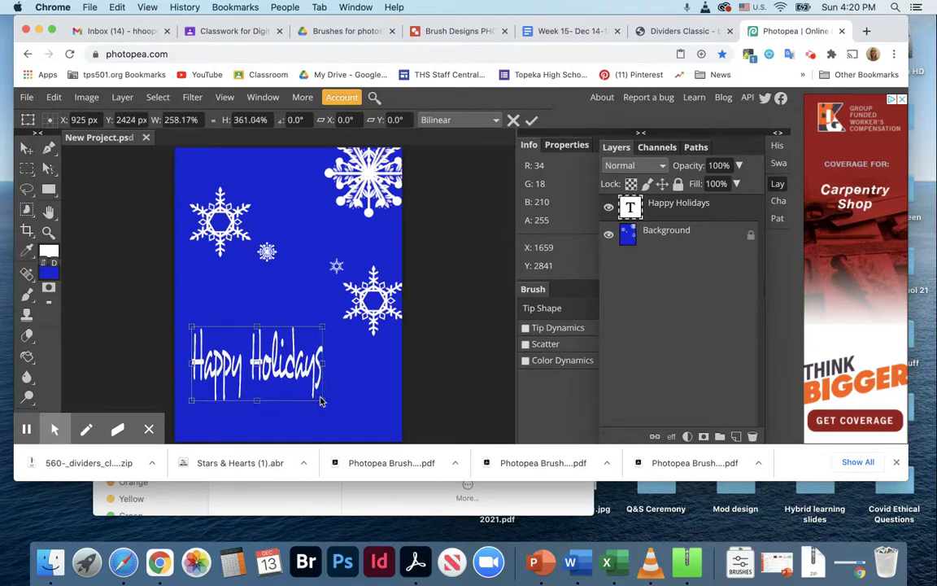
{"action": "left_click", "coordinate": [530, 121]}
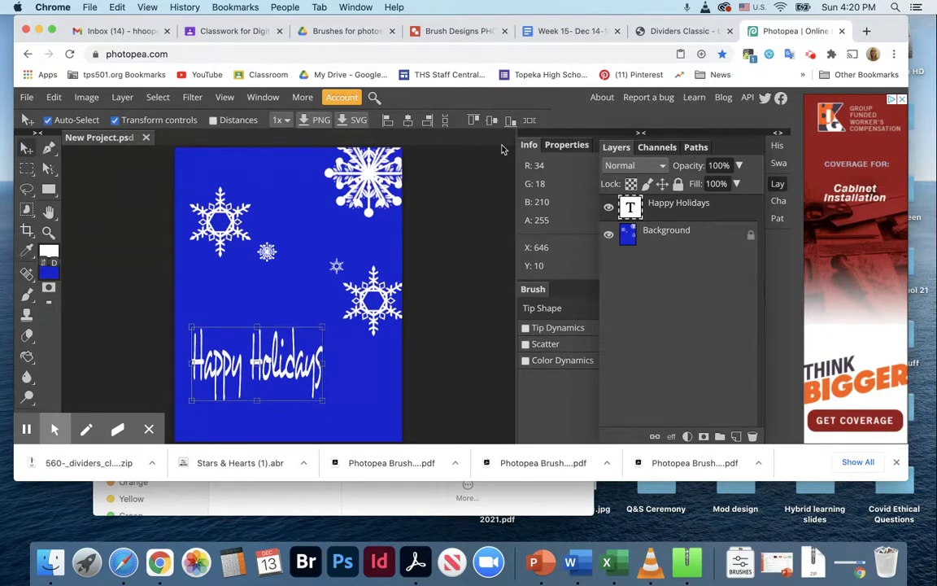
{"action": "left_click_drag", "start_coordinate": [242, 355], "coordinate": [253, 307]}
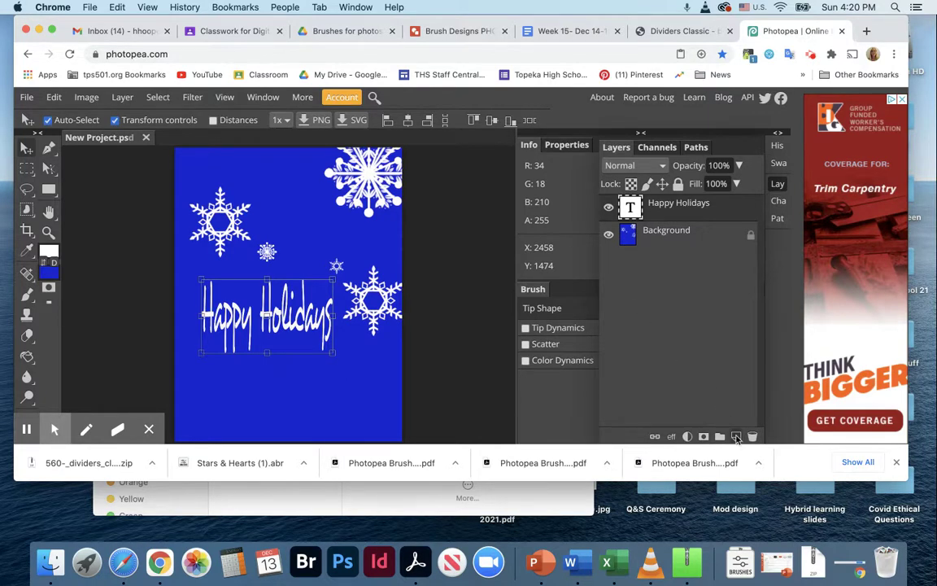
- Add a new layer above the greeting and set the foreground colour to yellow (ede929)
{"action": "left_click", "coordinate": [737, 437]}
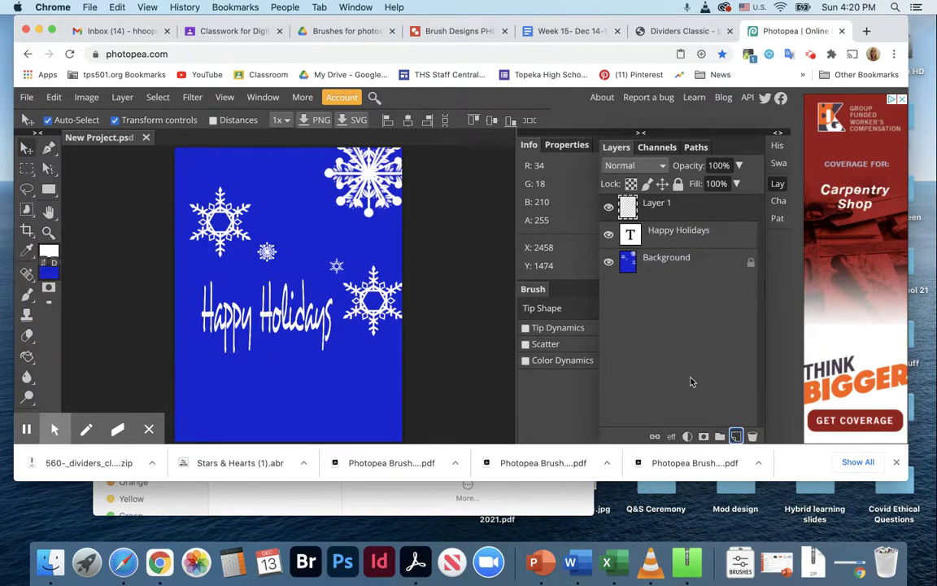
{"action": "left_click", "coordinate": [47, 254]}
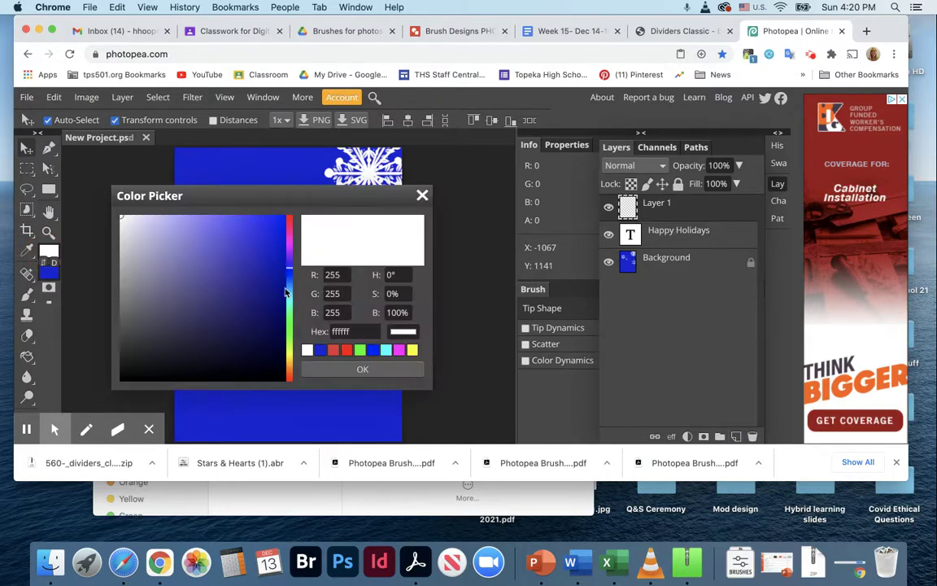
{"action": "left_click_drag", "start_coordinate": [288, 333], "coordinate": [266, 339]}
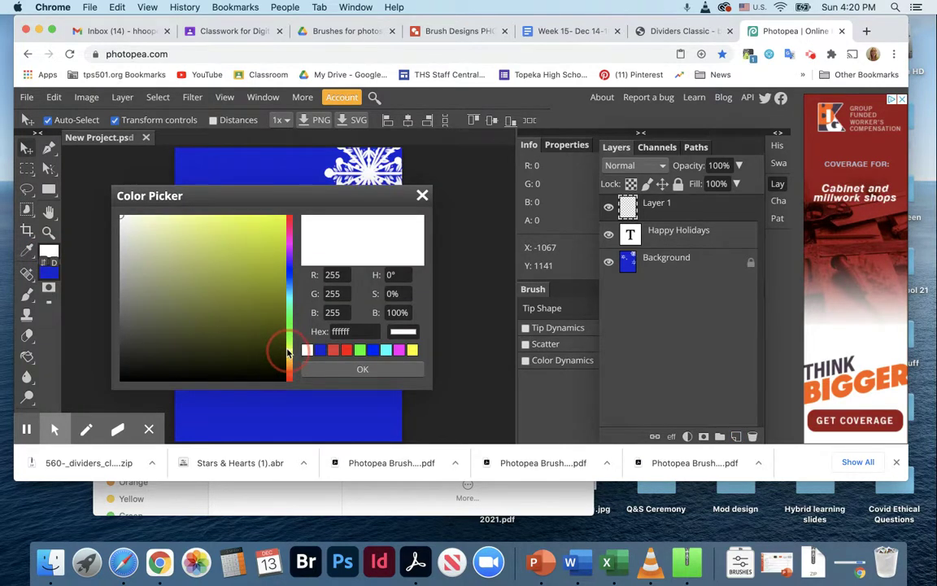
{"action": "left_click", "coordinate": [255, 239]}
{"action": "left_click_drag", "start_coordinate": [251, 240], "coordinate": [257, 230]}
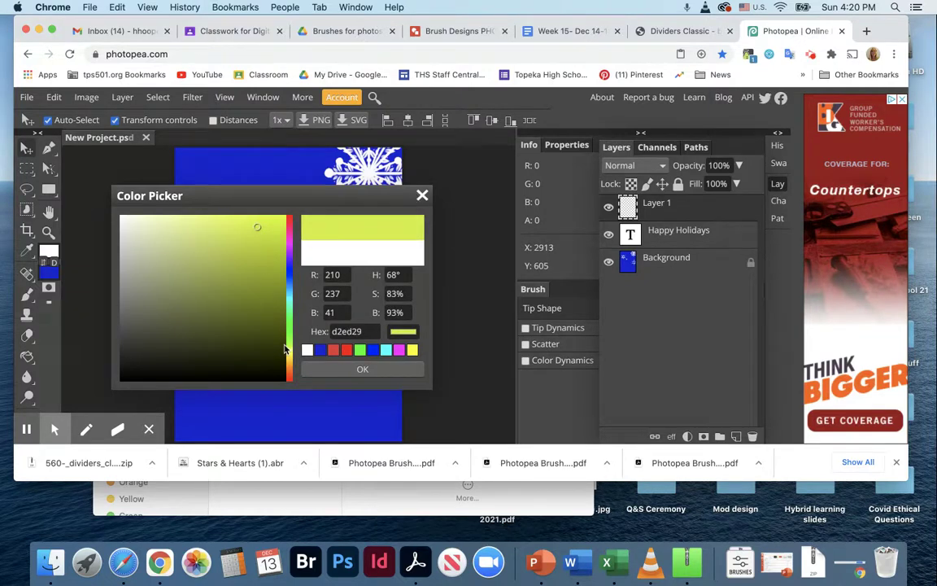
{"action": "left_click_drag", "start_coordinate": [289, 349], "coordinate": [289, 353]}
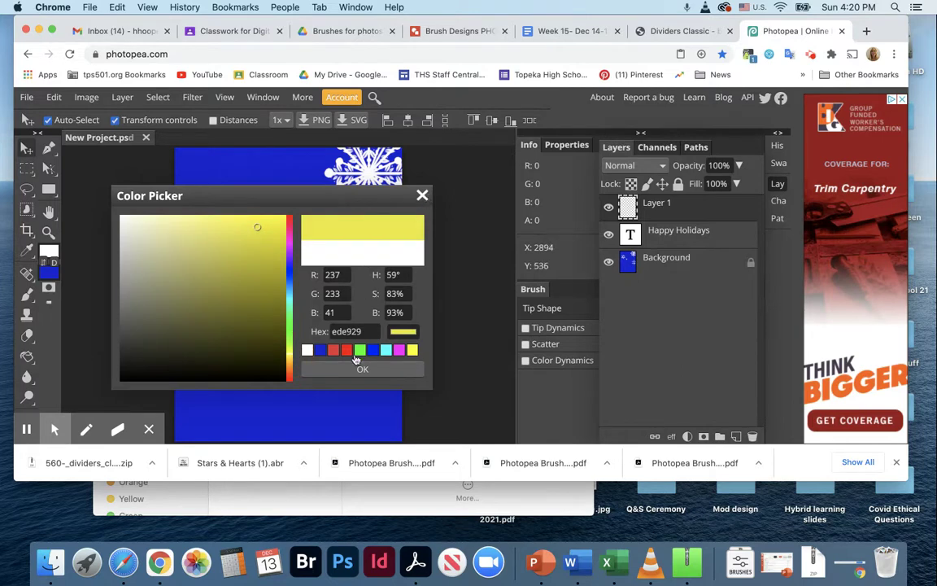
{"action": "left_click", "coordinate": [360, 367]}
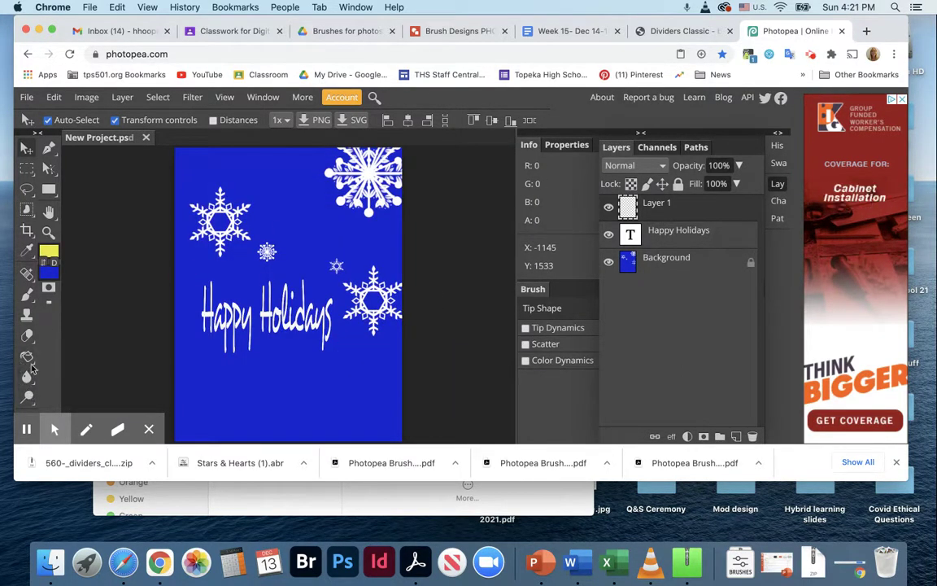
- Stamp yellow 800 px snowflakes on the new layer below the greeting, beneath the large corner snowflake and over the upper-left snowflake
{"action": "left_click", "coordinate": [27, 293]}
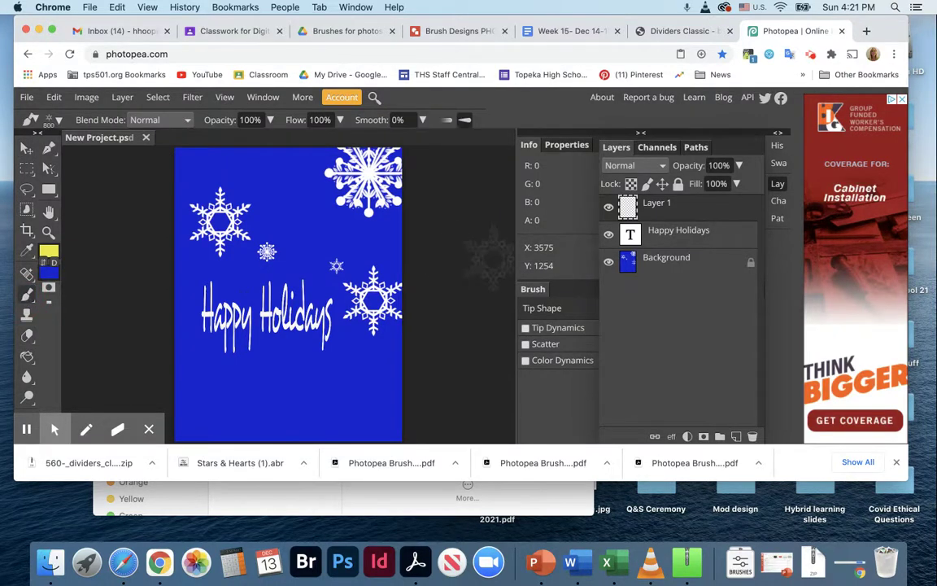
{"action": "left_click", "coordinate": [292, 376]}
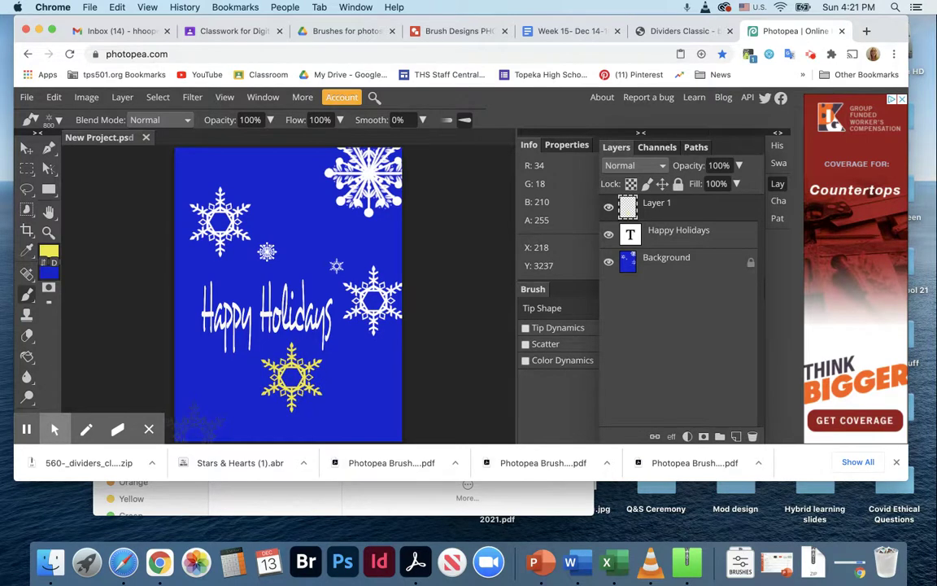
{"action": "left_click", "coordinate": [342, 210]}
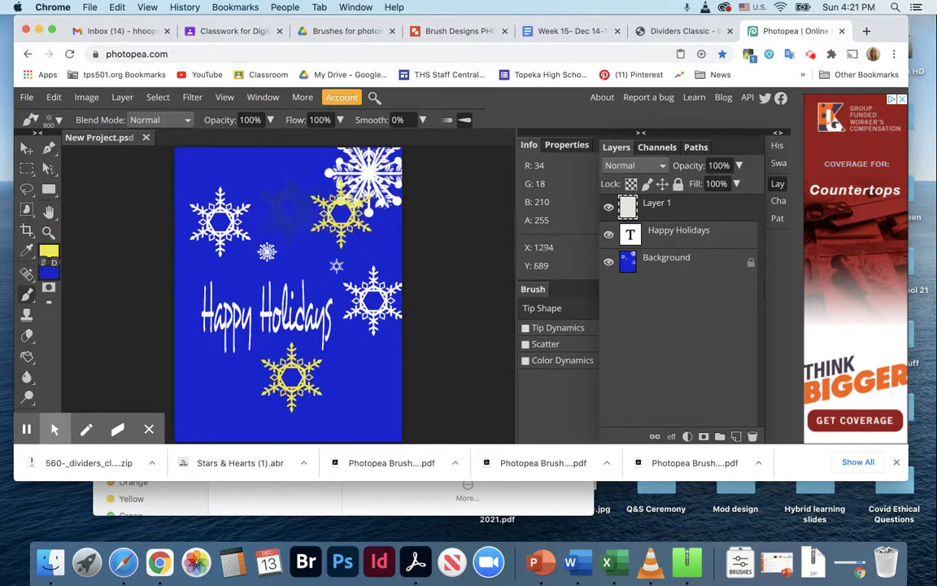
{"action": "left_click", "coordinate": [221, 218]}
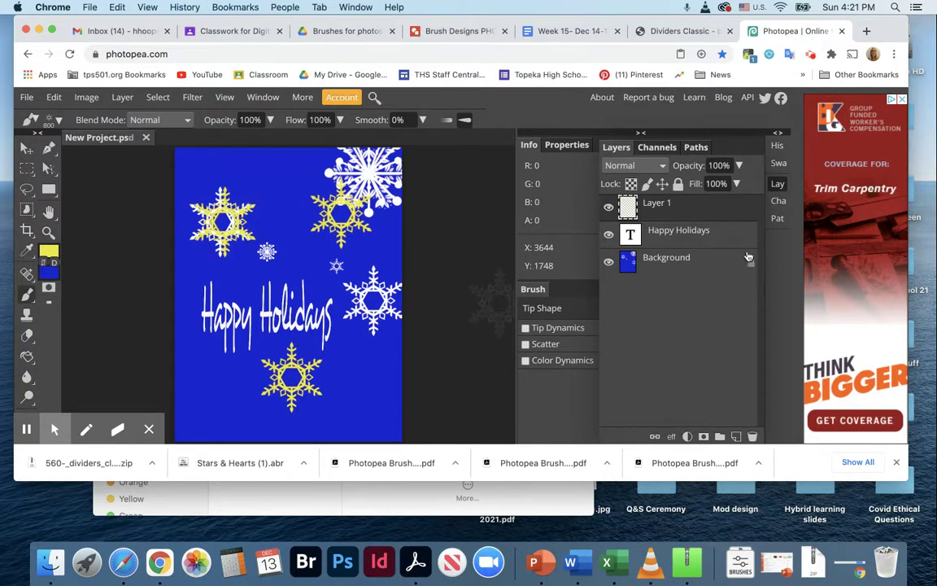
- Hide and show the yellow snowflake layer twice to compare the card with and without it
{"action": "left_click", "coordinate": [609, 207]}
{"action": "left_click", "coordinate": [609, 207]}
{"action": "left_click", "coordinate": [609, 207]}
{"action": "left_click", "coordinate": [608, 207]}
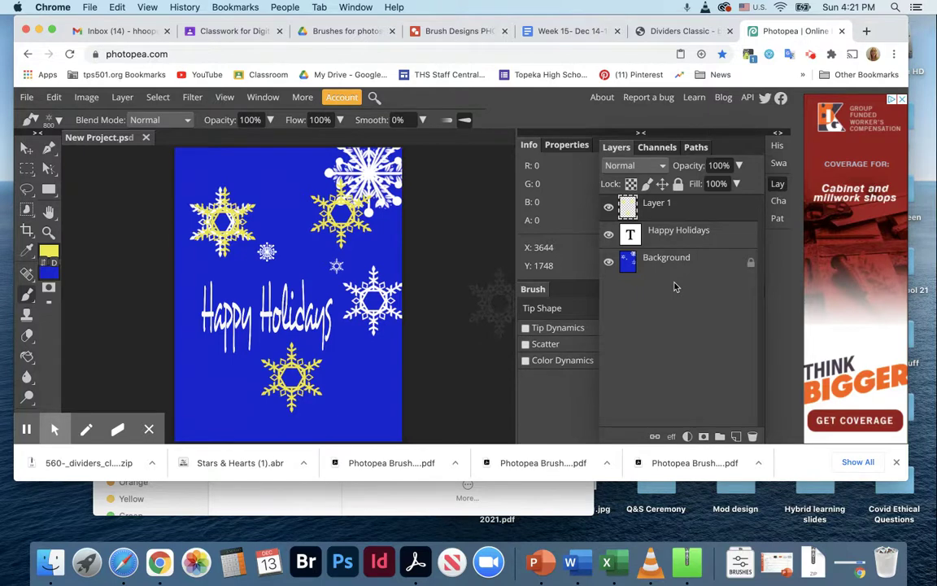
- Load the downloaded classic dividers brush set (.abr) from the Downloads folder into the brush presets
{"action": "left_click", "coordinate": [57, 121]}
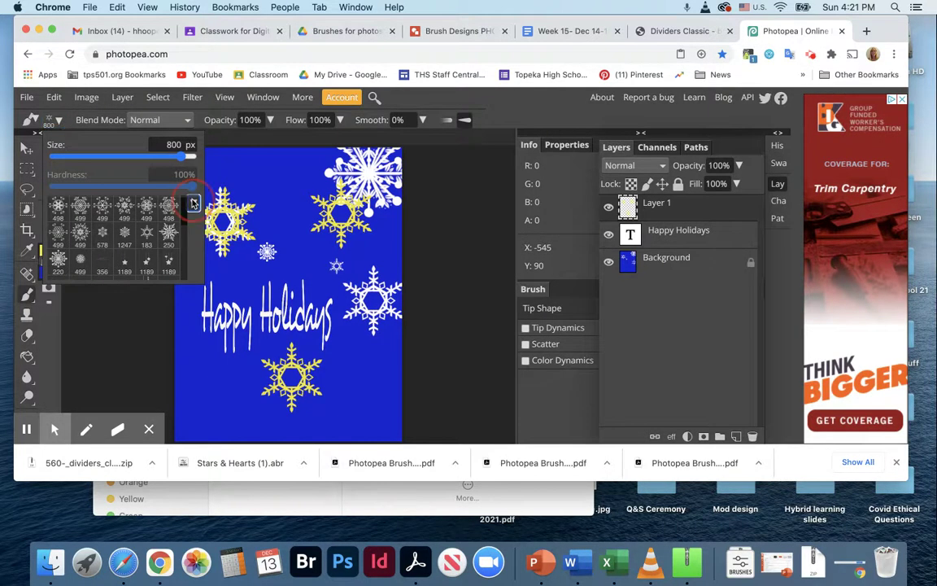
{"action": "left_click", "coordinate": [193, 203]}
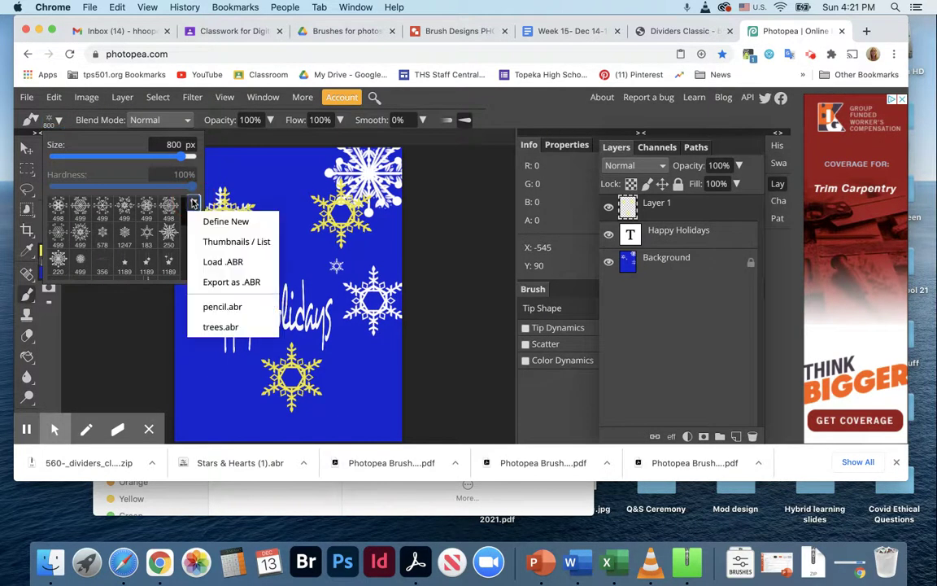
{"action": "left_click", "coordinate": [218, 263]}
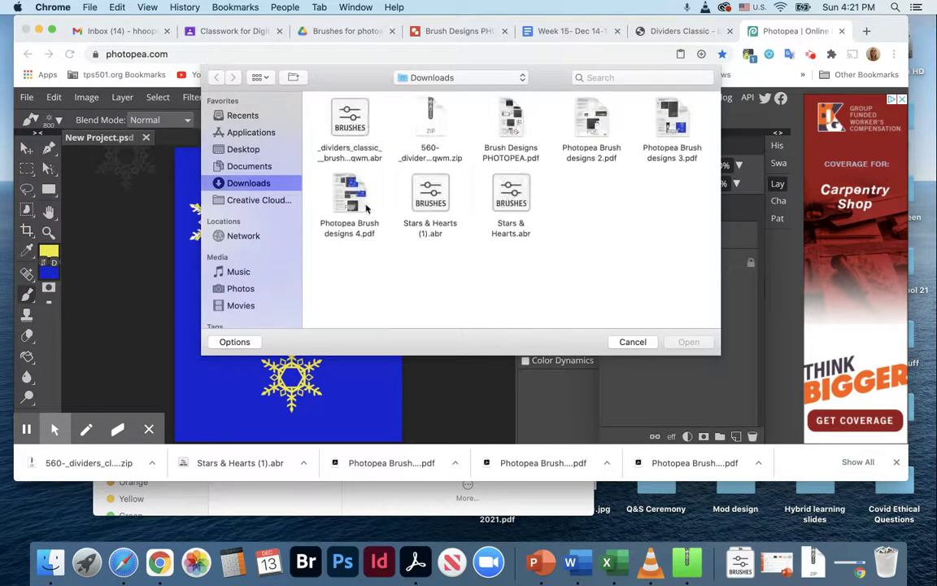
{"action": "left_click", "coordinate": [358, 121]}
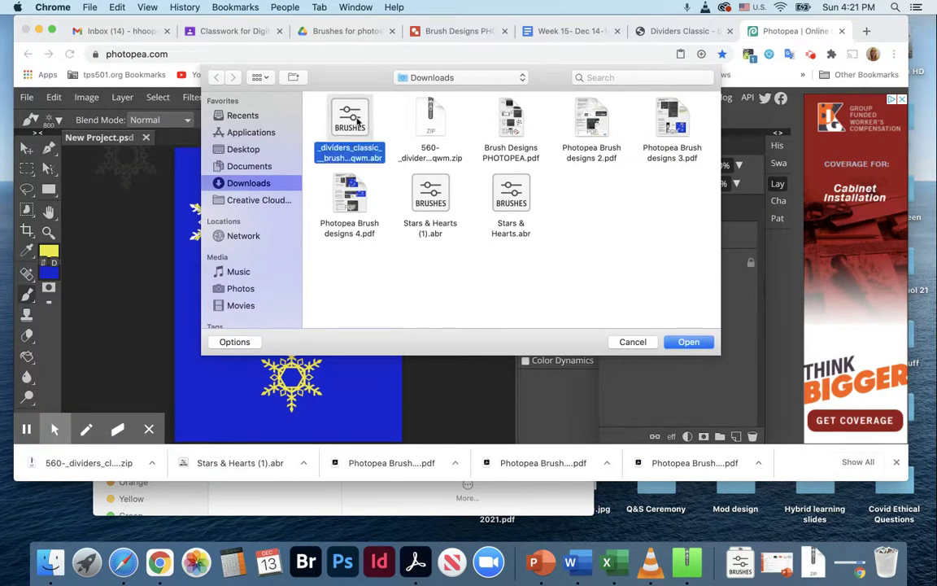
{"action": "left_click", "coordinate": [686, 341]}
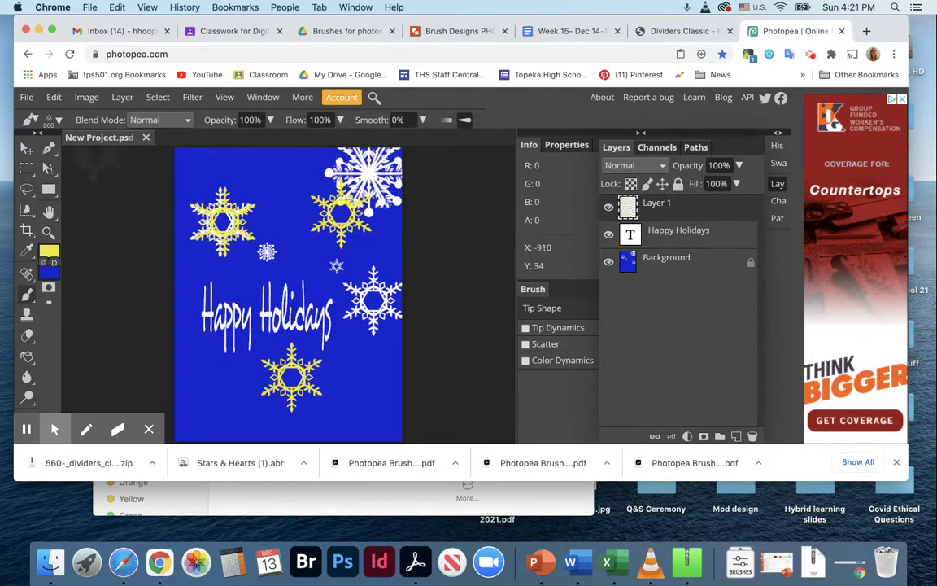
- Stamp the 367 px divider brush in yellow near the card's lower-left corner and again at 1300 px across its upper edge
{"action": "left_click", "coordinate": [59, 122]}
{"action": "scroll", "coordinate": [97, 228], "scroll_direction": "down", "scroll_amount": 3}
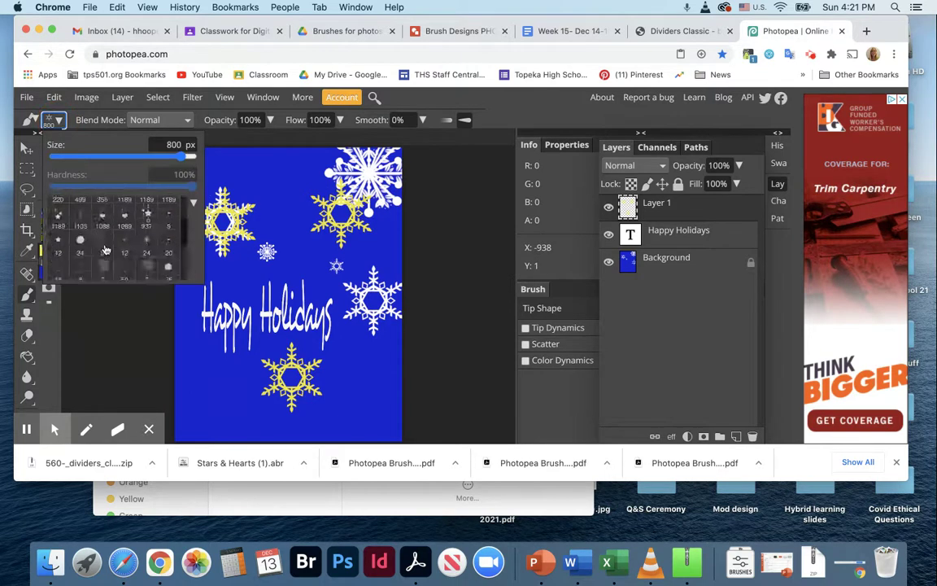
{"action": "left_click", "coordinate": [102, 244]}
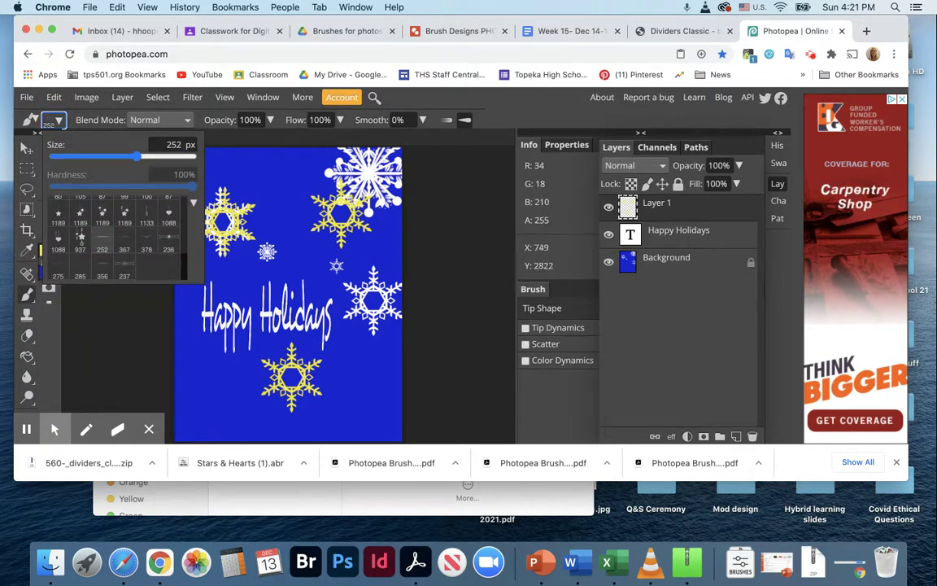
{"action": "left_click", "coordinate": [132, 238]}
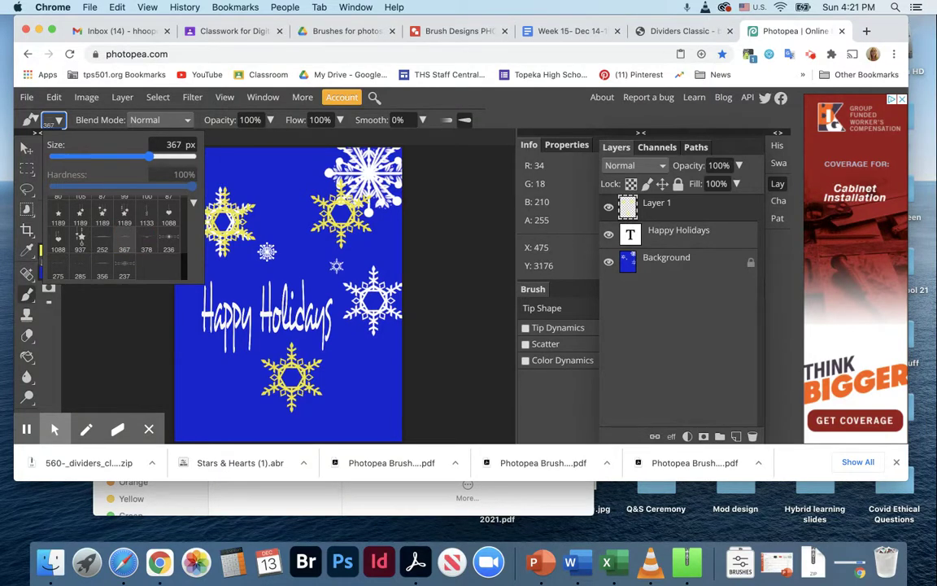
{"action": "left_click", "coordinate": [217, 415]}
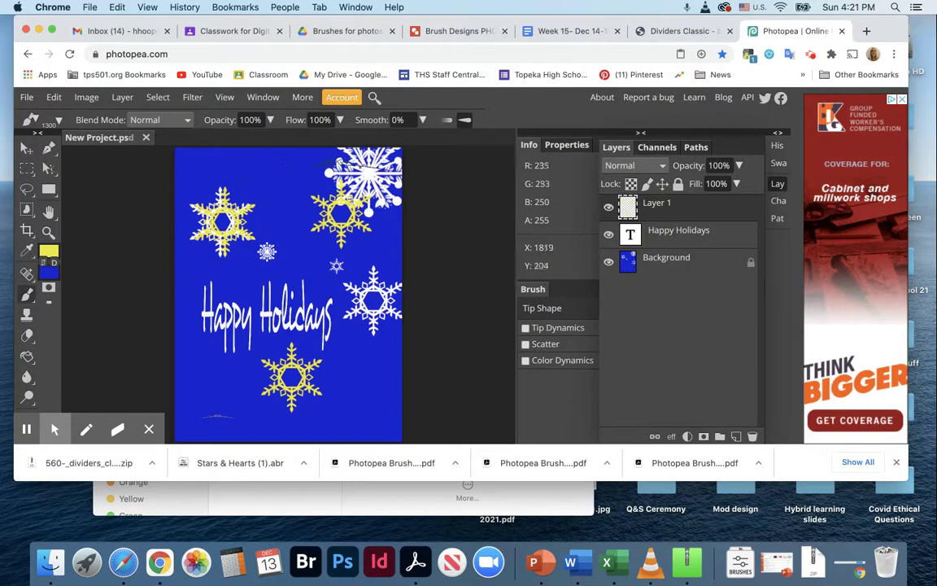
{"action": "left_click", "coordinate": [252, 166]}
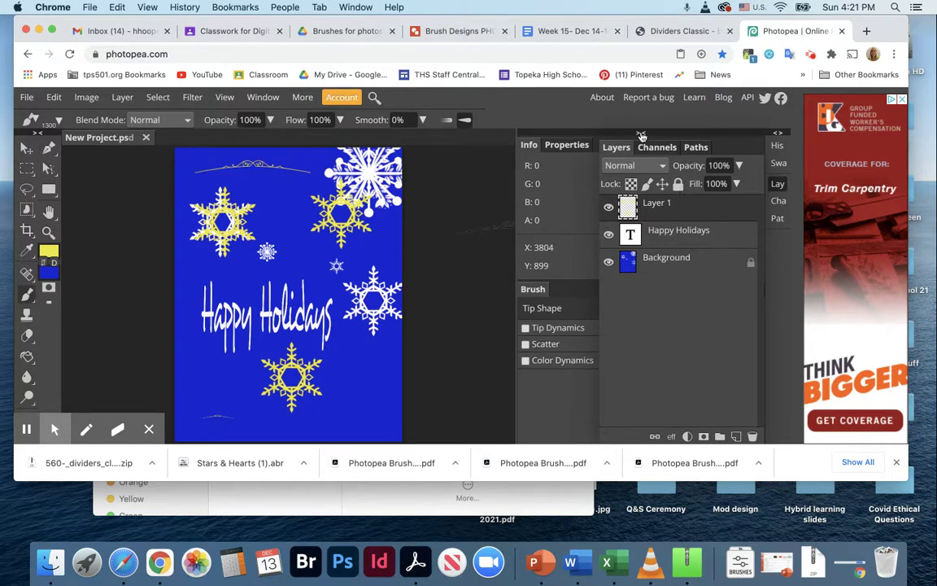
- Collapse both columns of side panels, leaving only the Brush settings displayed
{"action": "left_click", "coordinate": [778, 132]}
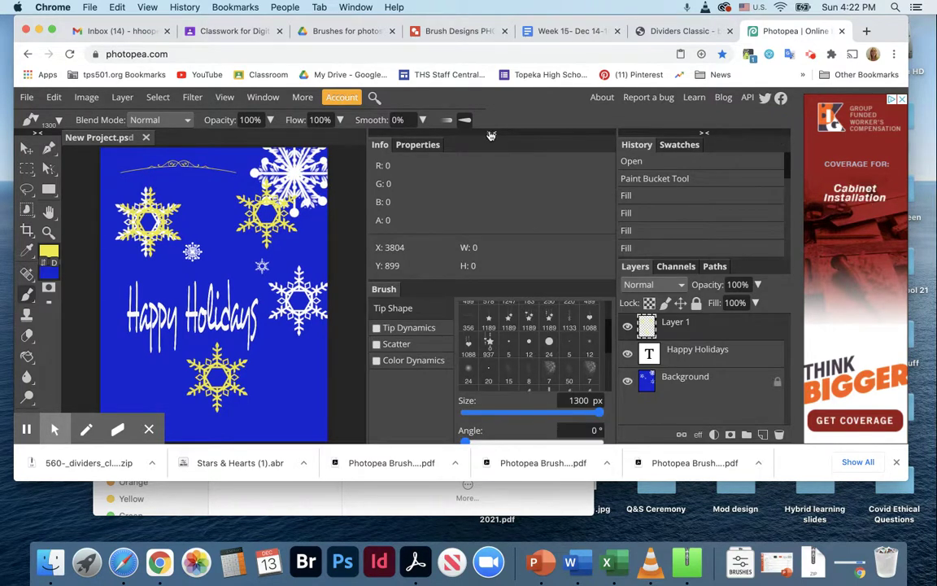
{"action": "left_click", "coordinate": [490, 135]}
{"action": "left_click", "coordinate": [705, 135]}
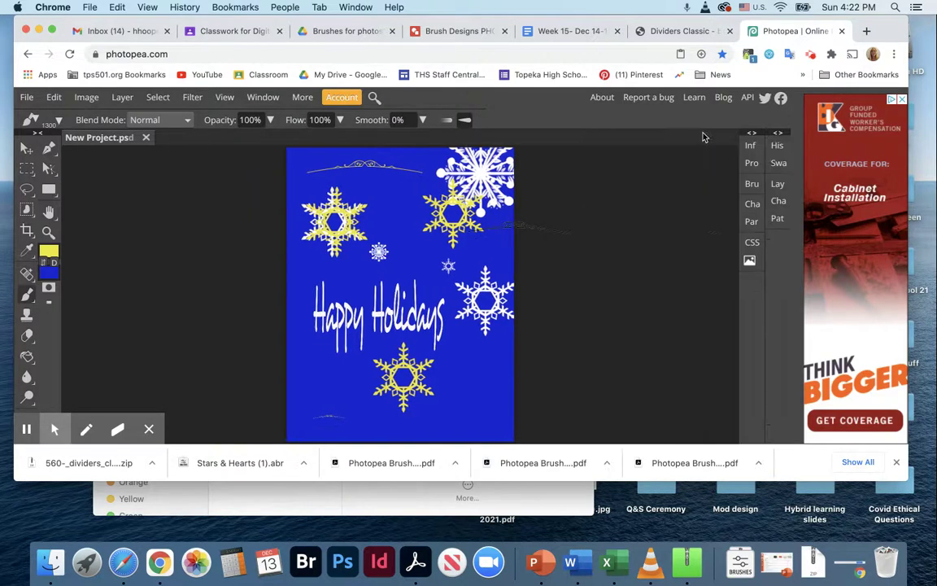
{"action": "left_click", "coordinate": [751, 185]}
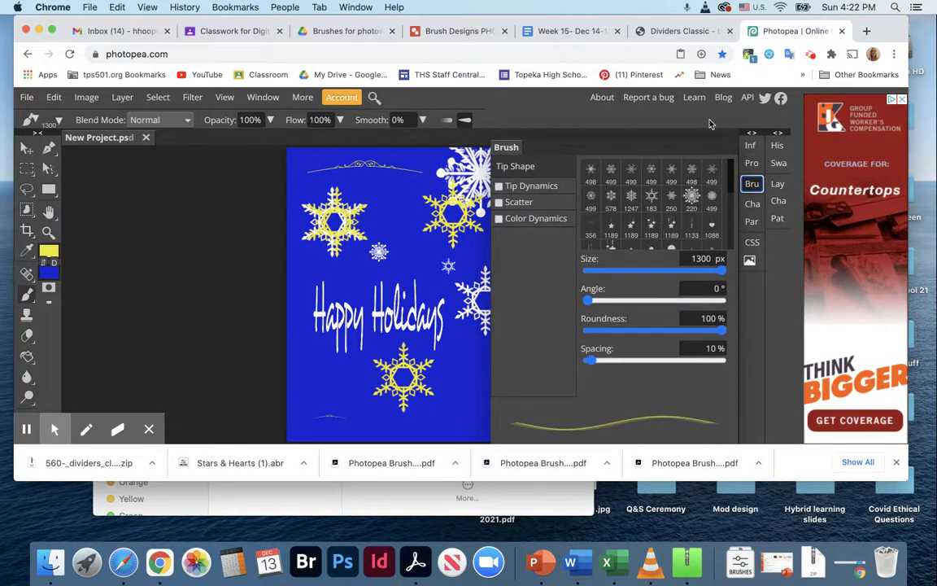
{"action": "left_click", "coordinate": [776, 133]}
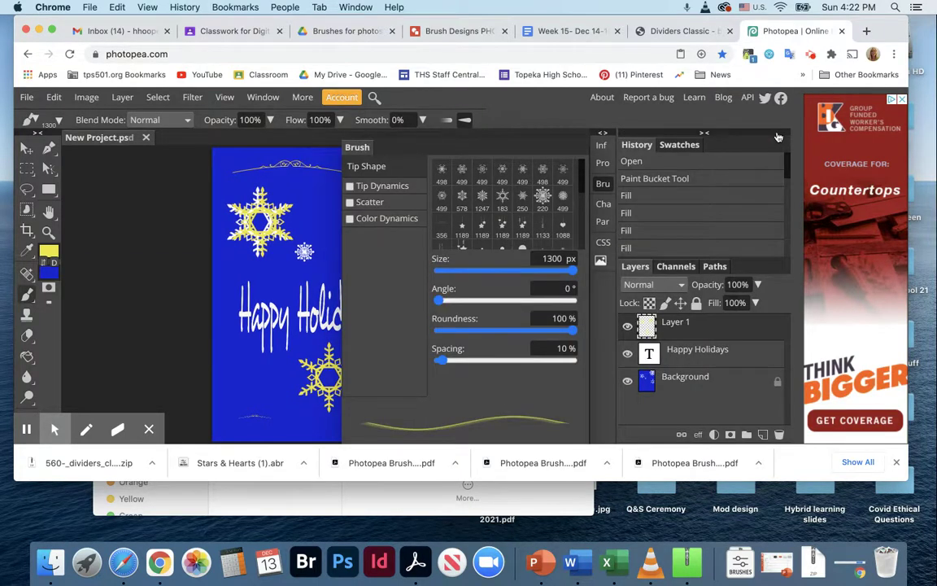
{"action": "left_click", "coordinate": [704, 132]}
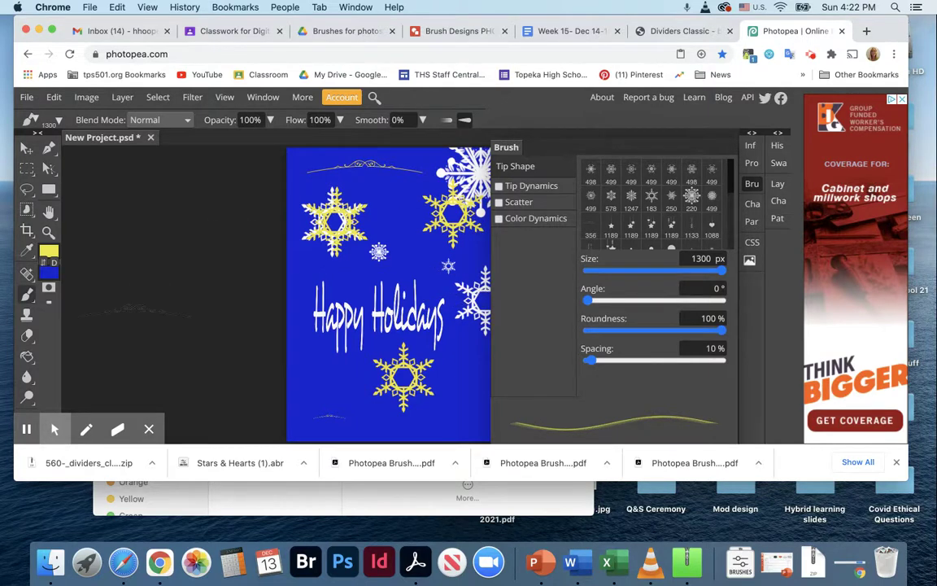
- Export the card as a 2550 × 3300 px JPG at 70% quality and show the options for the downloaded New Project.jpg
{"action": "left_click", "coordinate": [27, 99]}
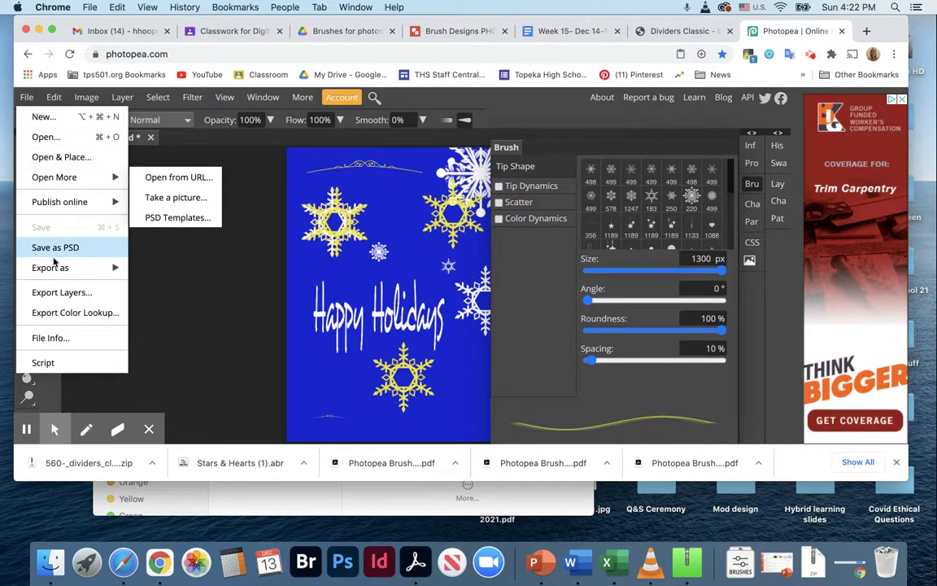
{"action": "mouse_move", "coordinate": [61, 263]}
{"action": "left_click", "coordinate": [151, 290]}
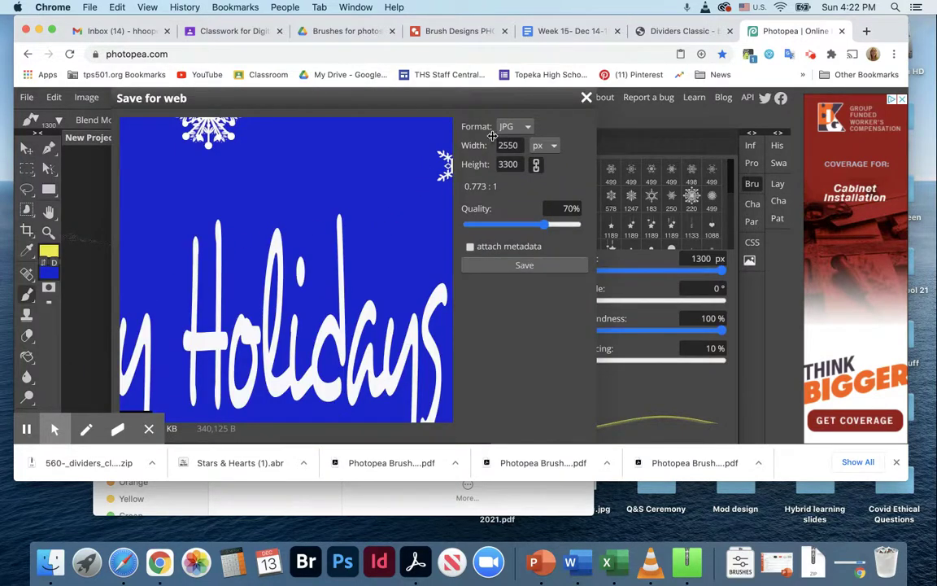
{"action": "left_click", "coordinate": [500, 267]}
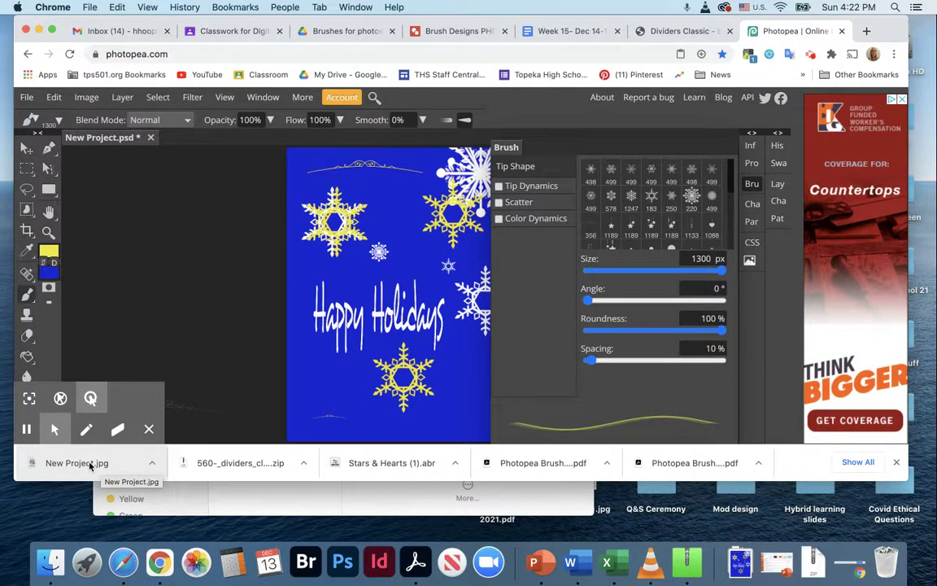
{"action": "left_click", "coordinate": [152, 463]}
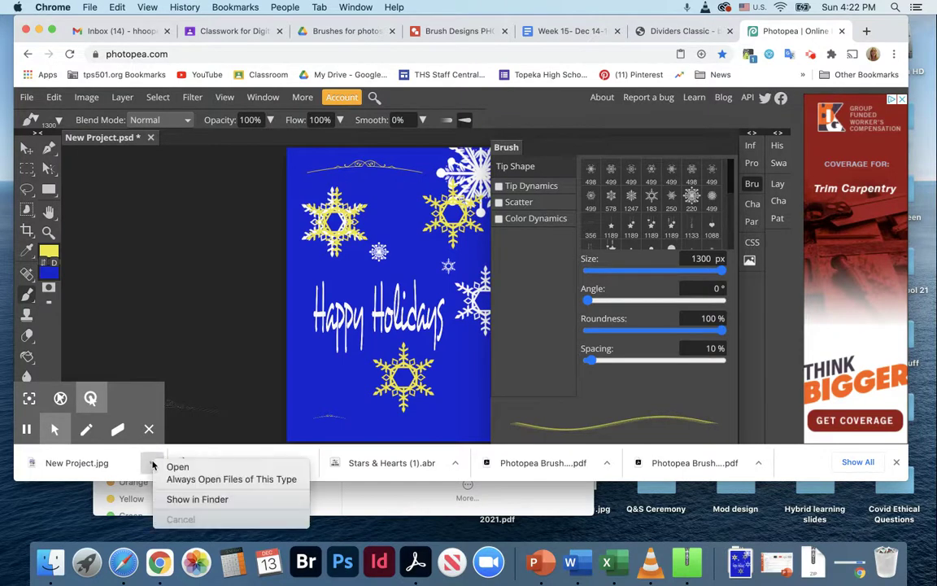